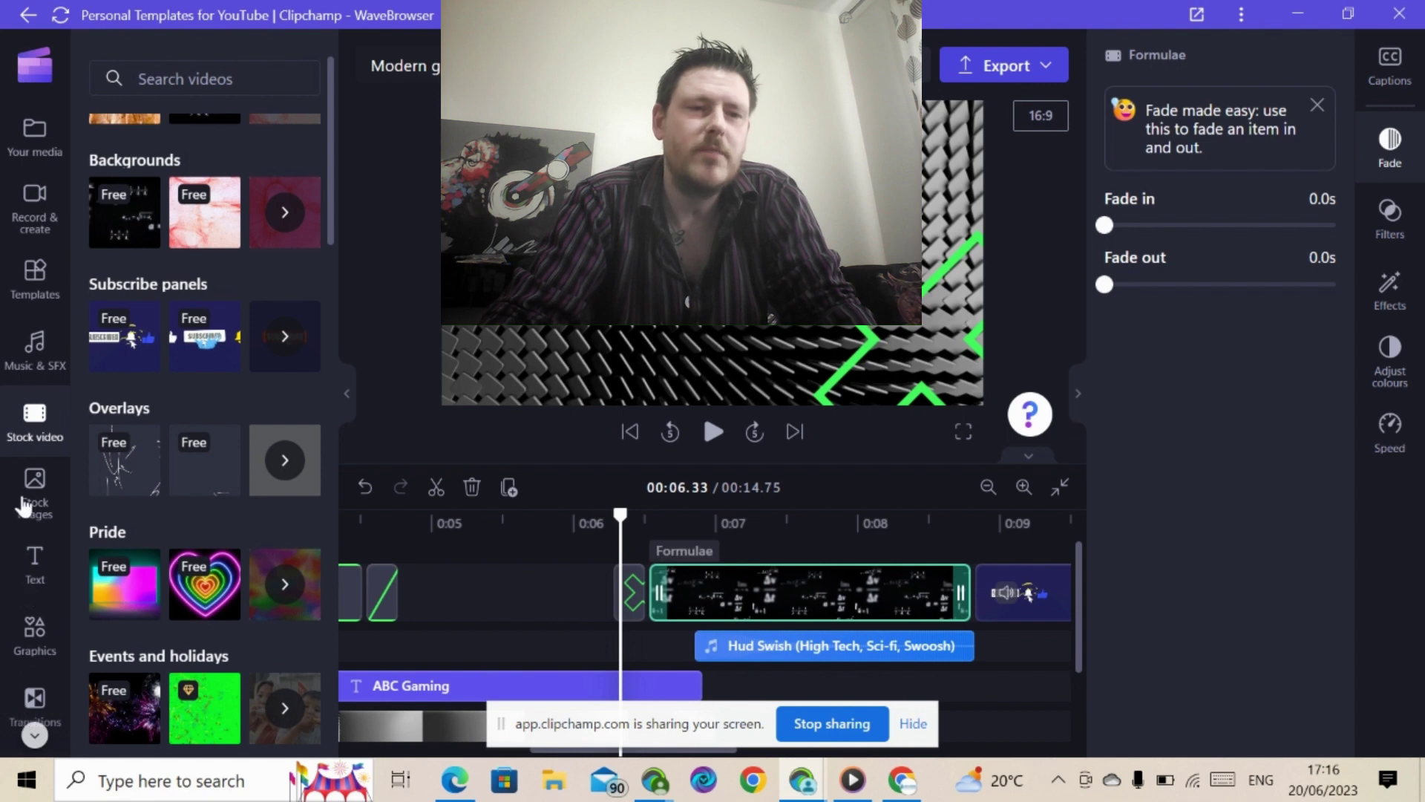
Step: Open the collection of transitions for the gaming intro project
left_click(46, 714)
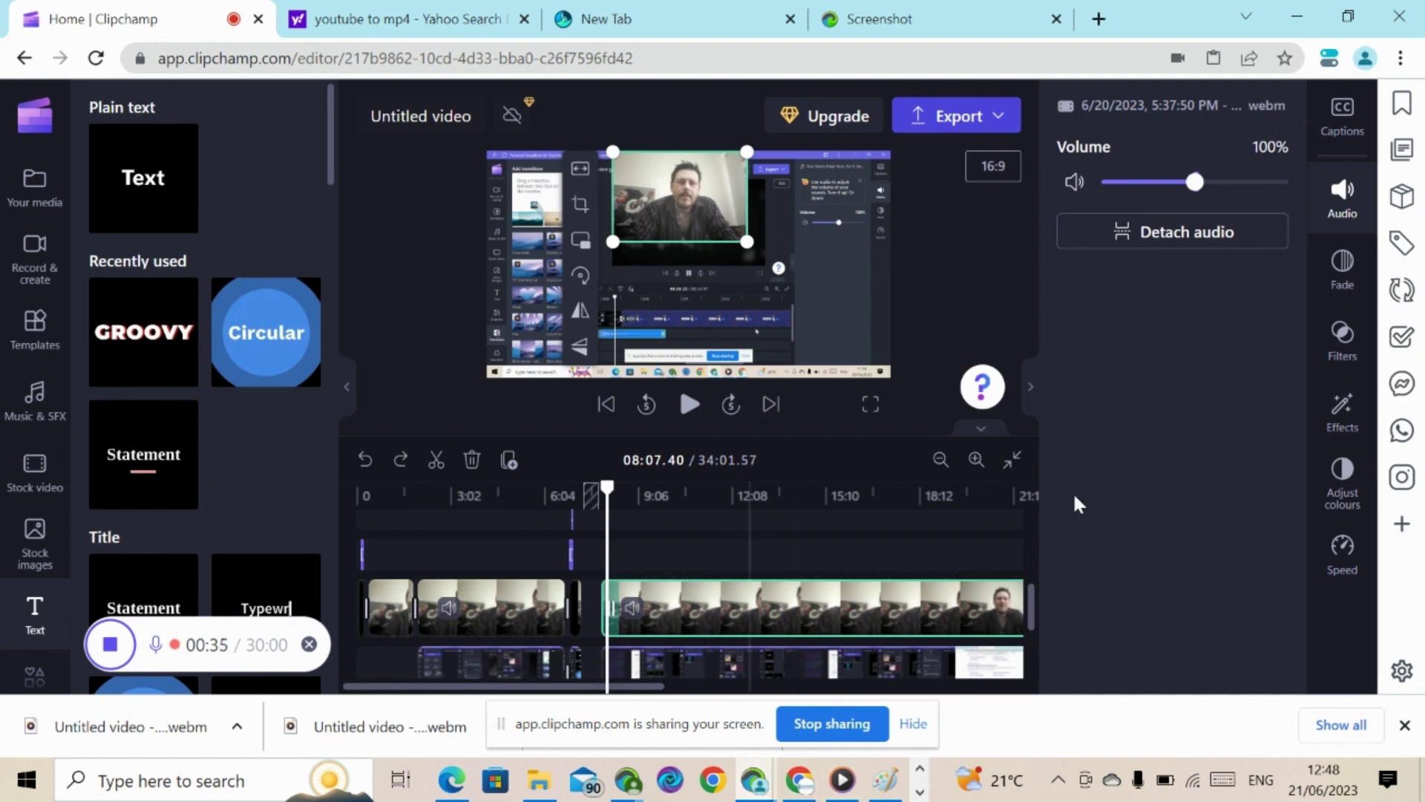
Step: Show the speed settings of the long webcam clip and shrink its overlay slightly in the preview
left_click(1356, 564)
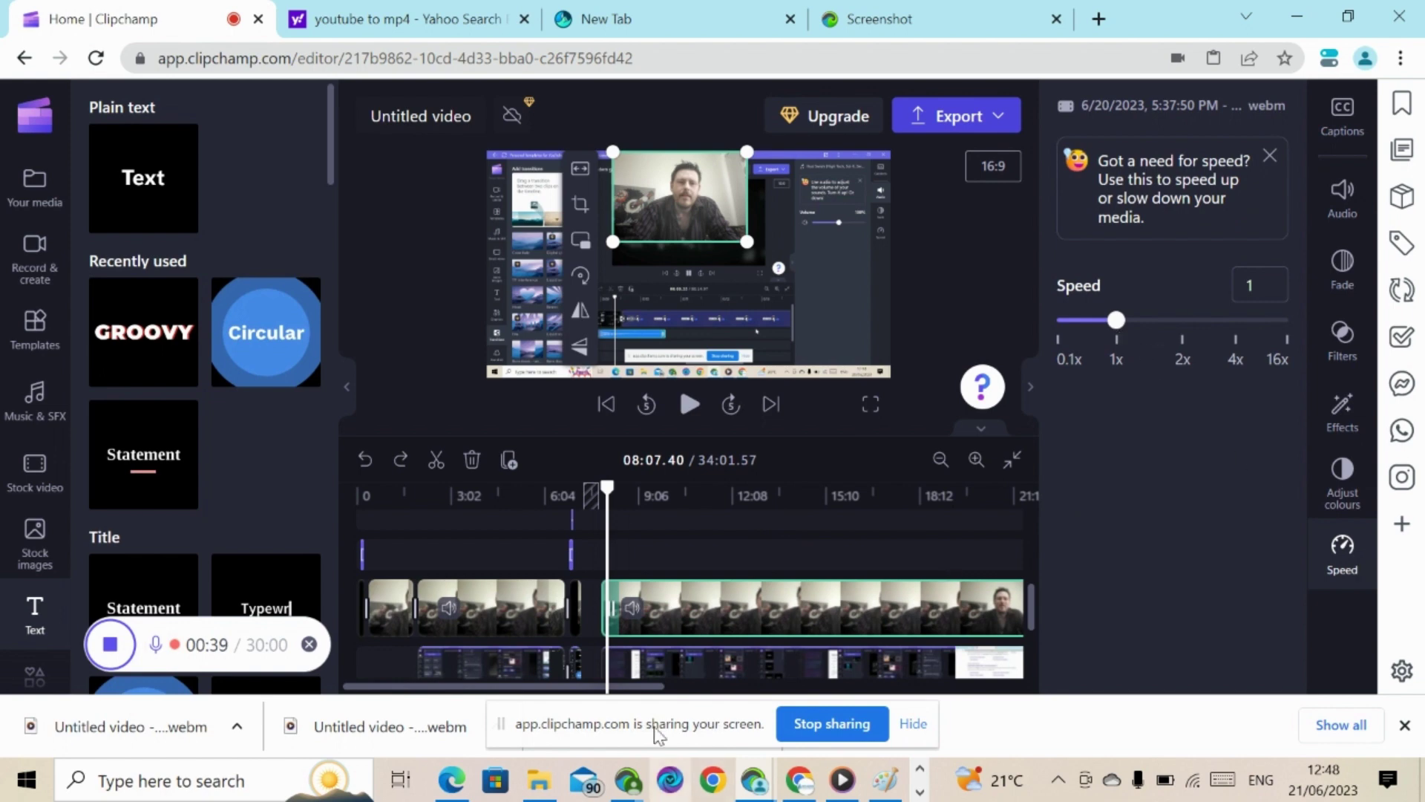
left_click(752, 620)
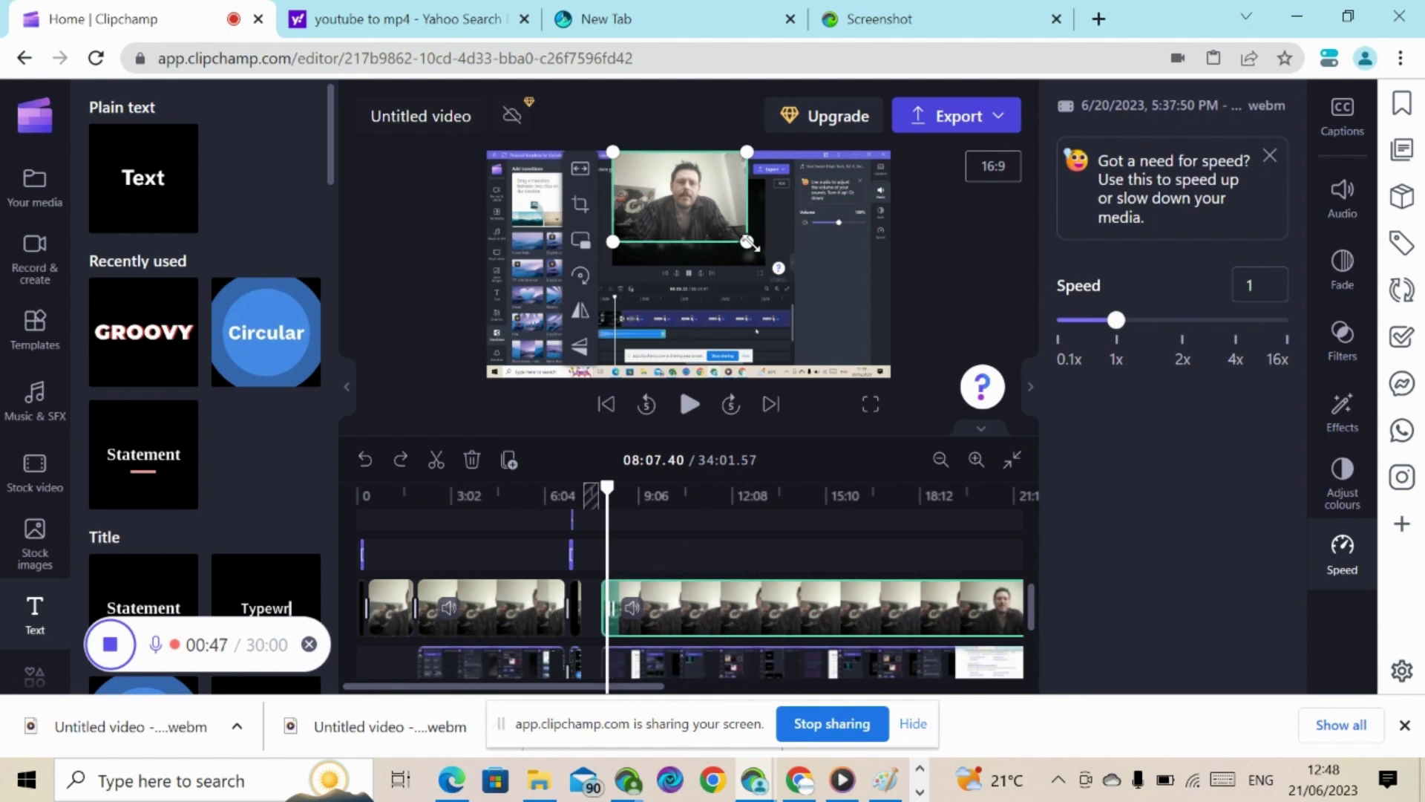
mouse_move(748, 241)
left_mouse_down()
mouse_move(765, 261)
mouse_move(740, 239)
left_mouse_up()
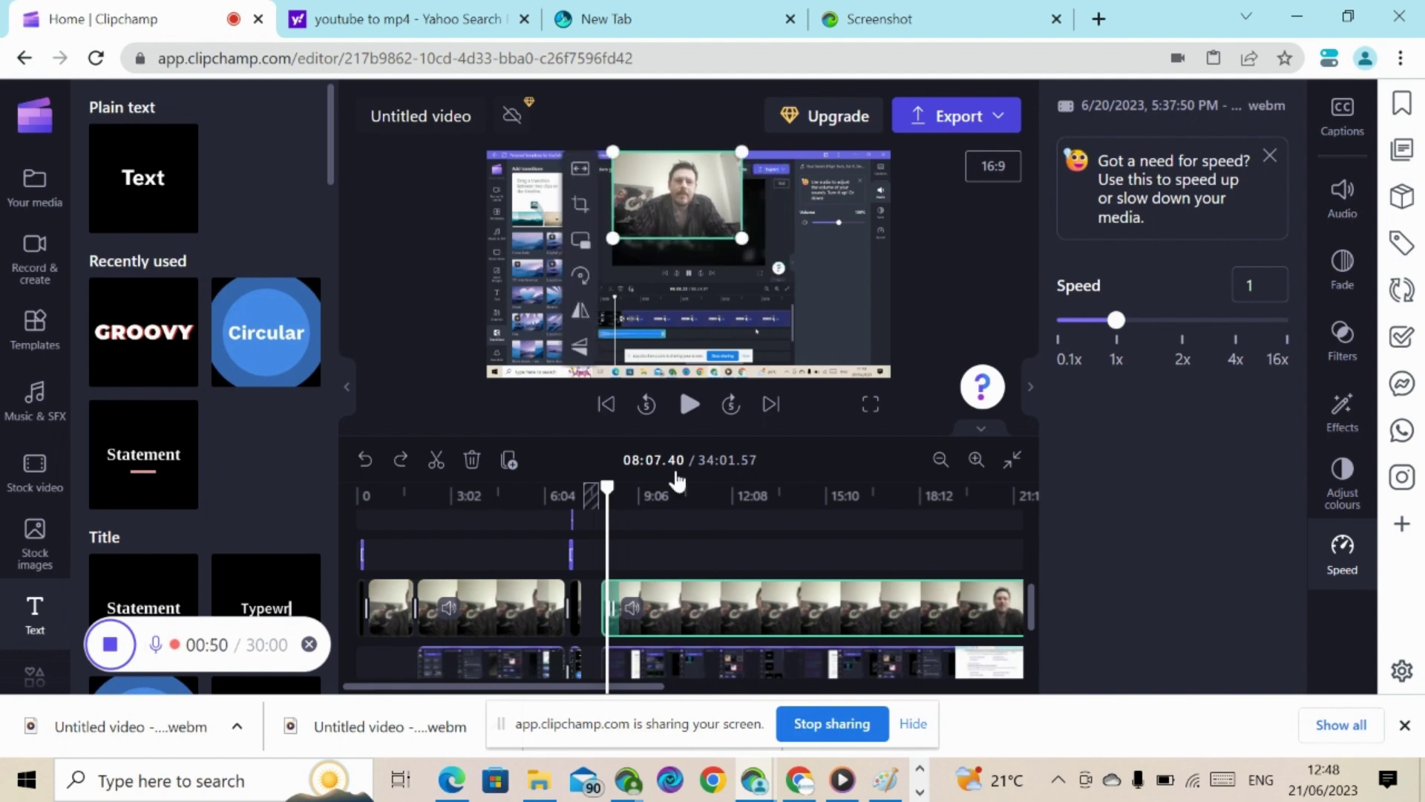
left_click(684, 658)
mouse_move(729, 310)
left_mouse_down()
mouse_move(737, 248)
mouse_move(715, 340)
mouse_move(726, 299)
mouse_move(729, 311)
left_mouse_up()
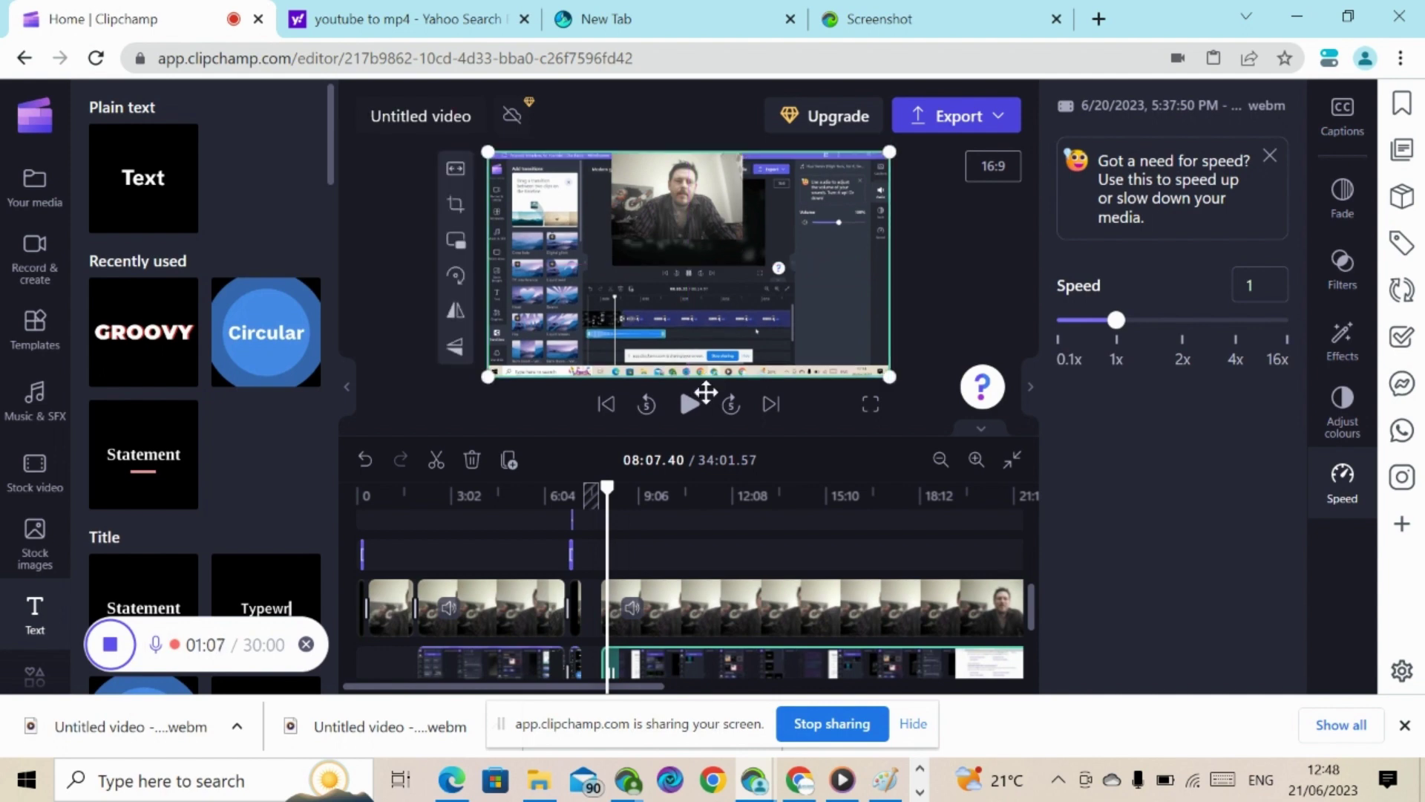
Step: Delete the short double-speed webcam clip and its matching screen clip located around 06:52 on the timeline
left_click(580, 605)
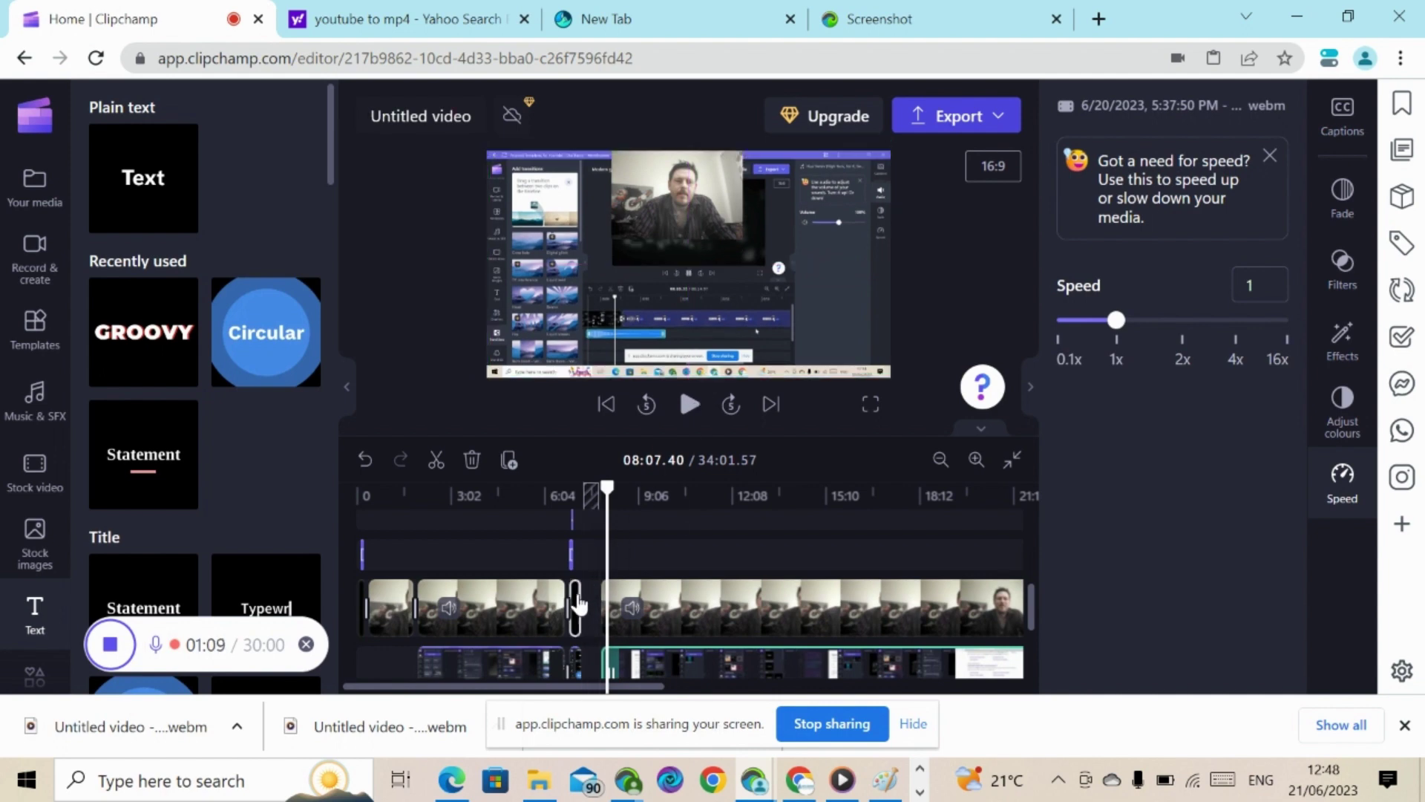
left_click(580, 605)
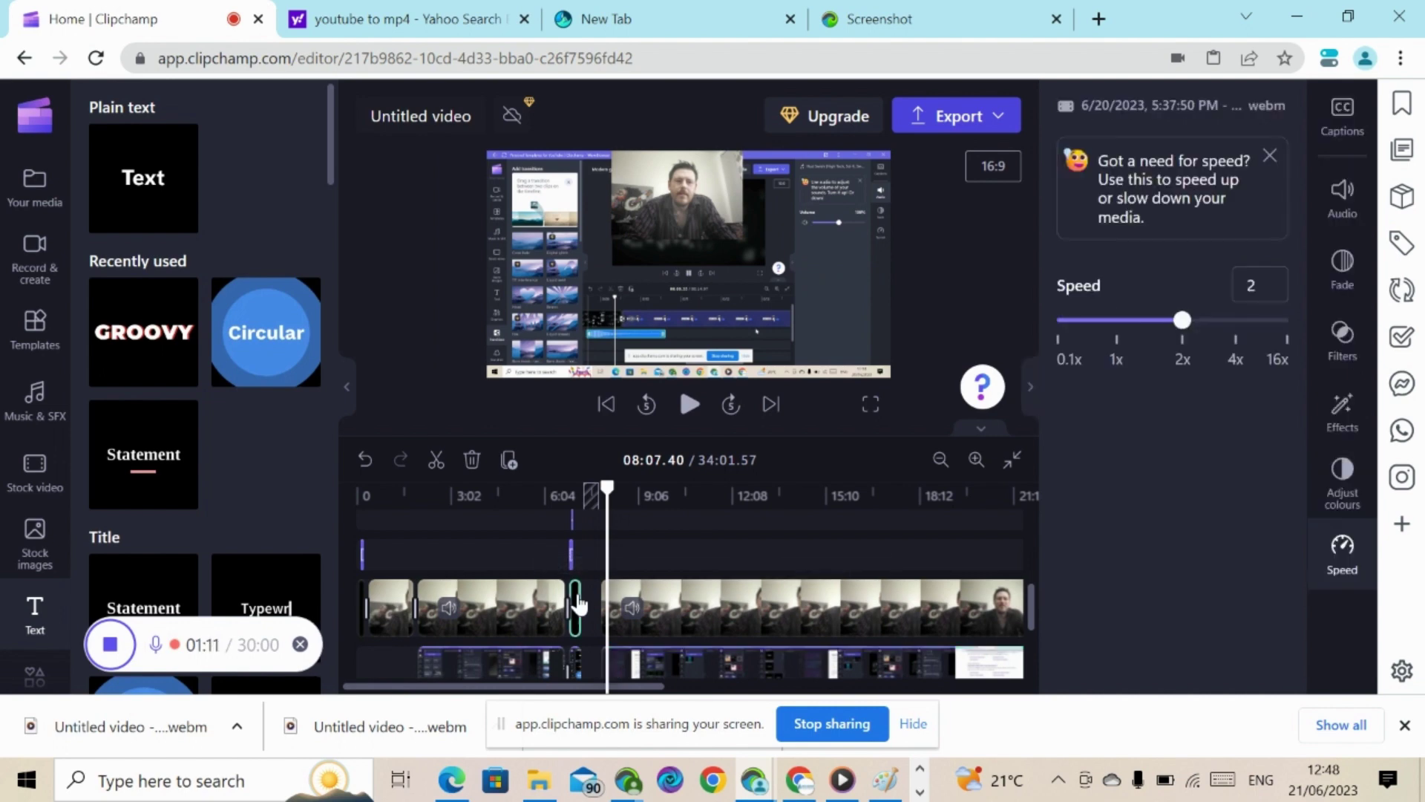
left_click(581, 487)
left_click(579, 487)
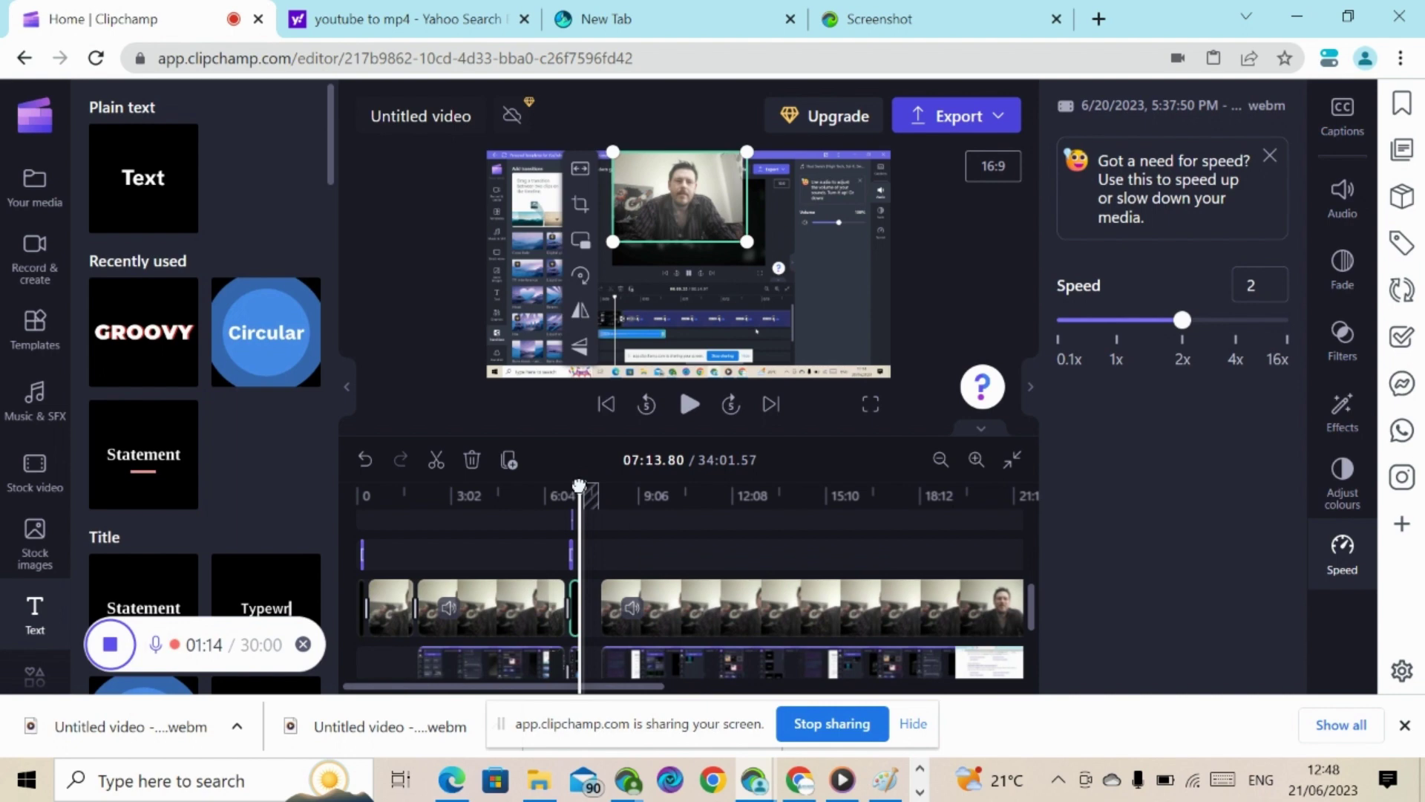
left_click(578, 487)
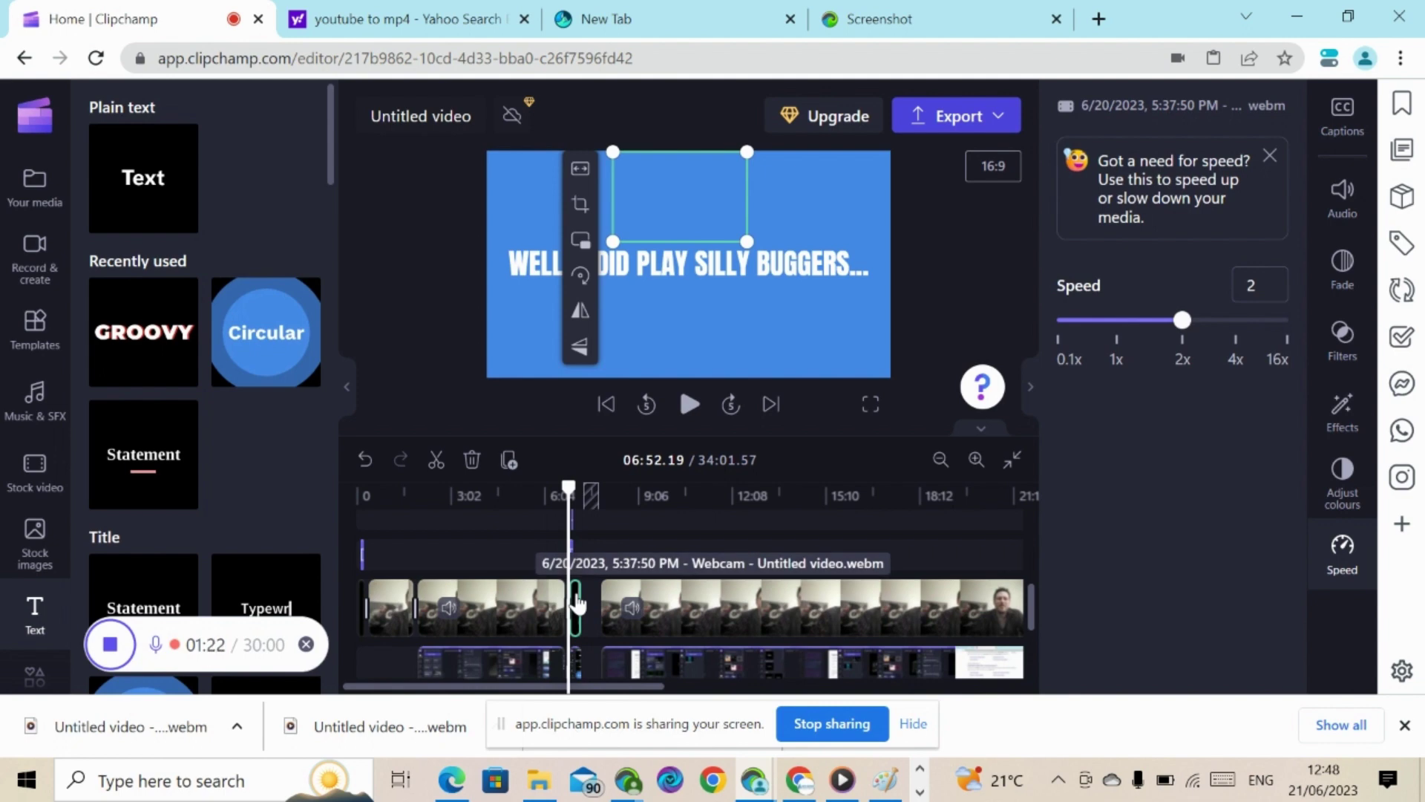
key("Delete")
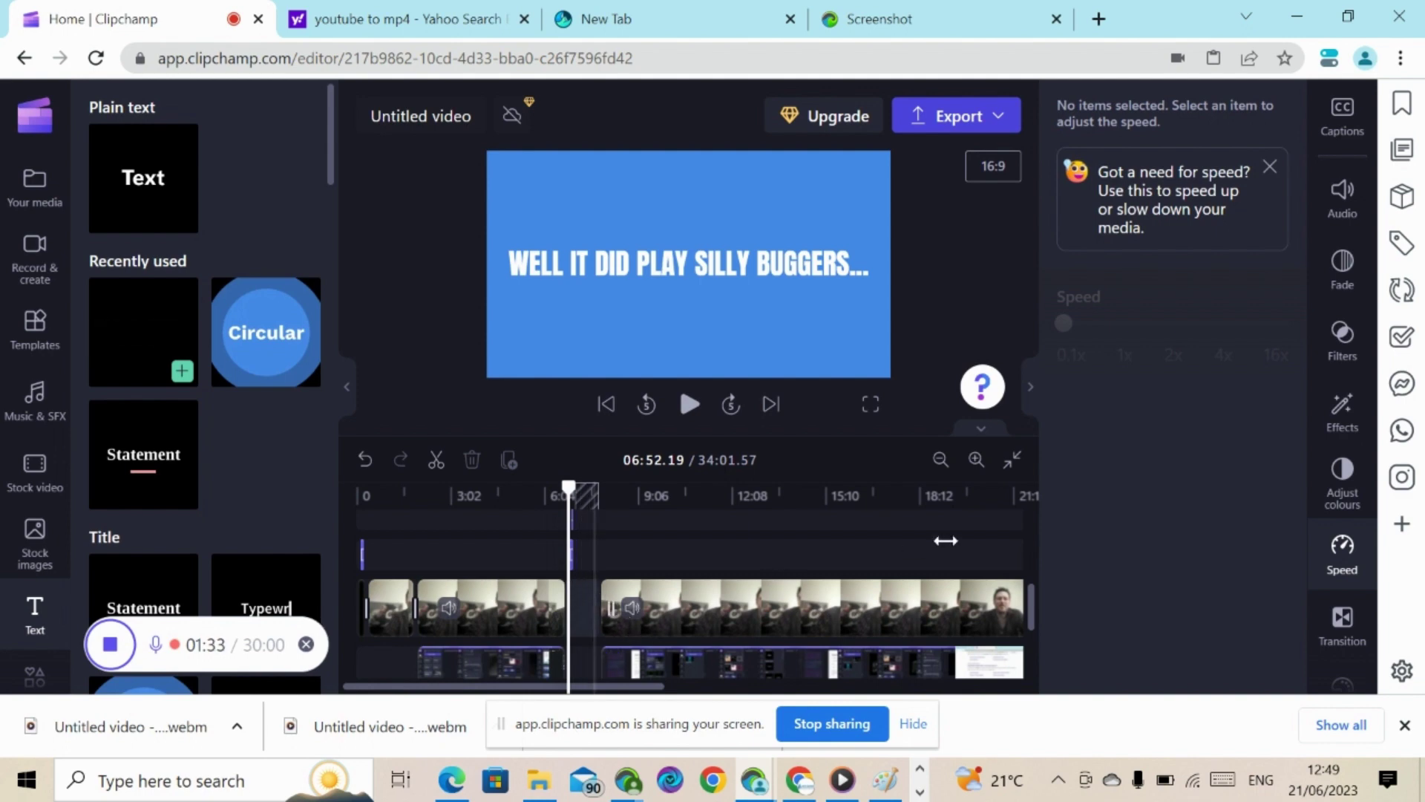
Step: Move all webcam, screen and music clips following the playhead later on the timeline, so the video clips start at about 18:00
left_click(1013, 464)
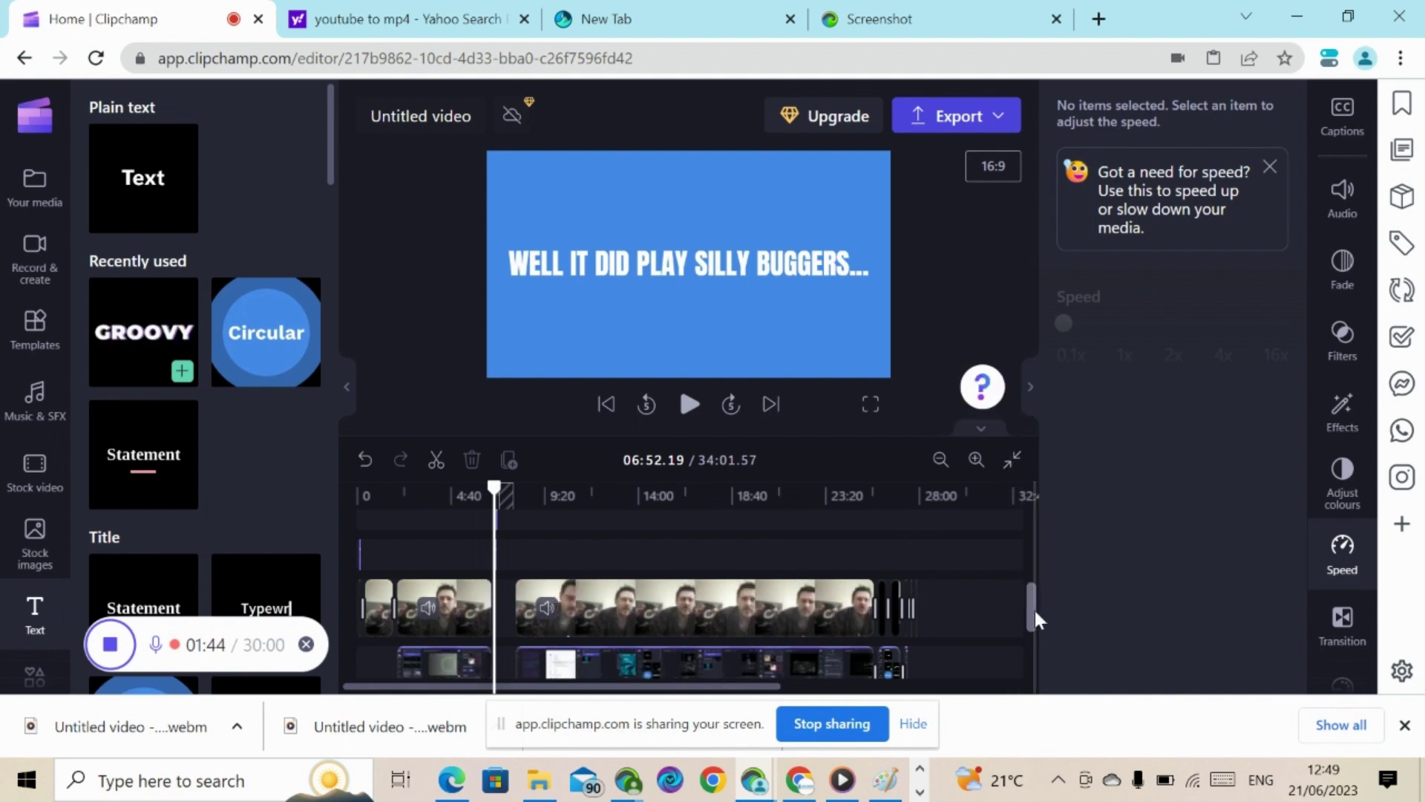
left_click_drag(1034, 611, 1036, 696)
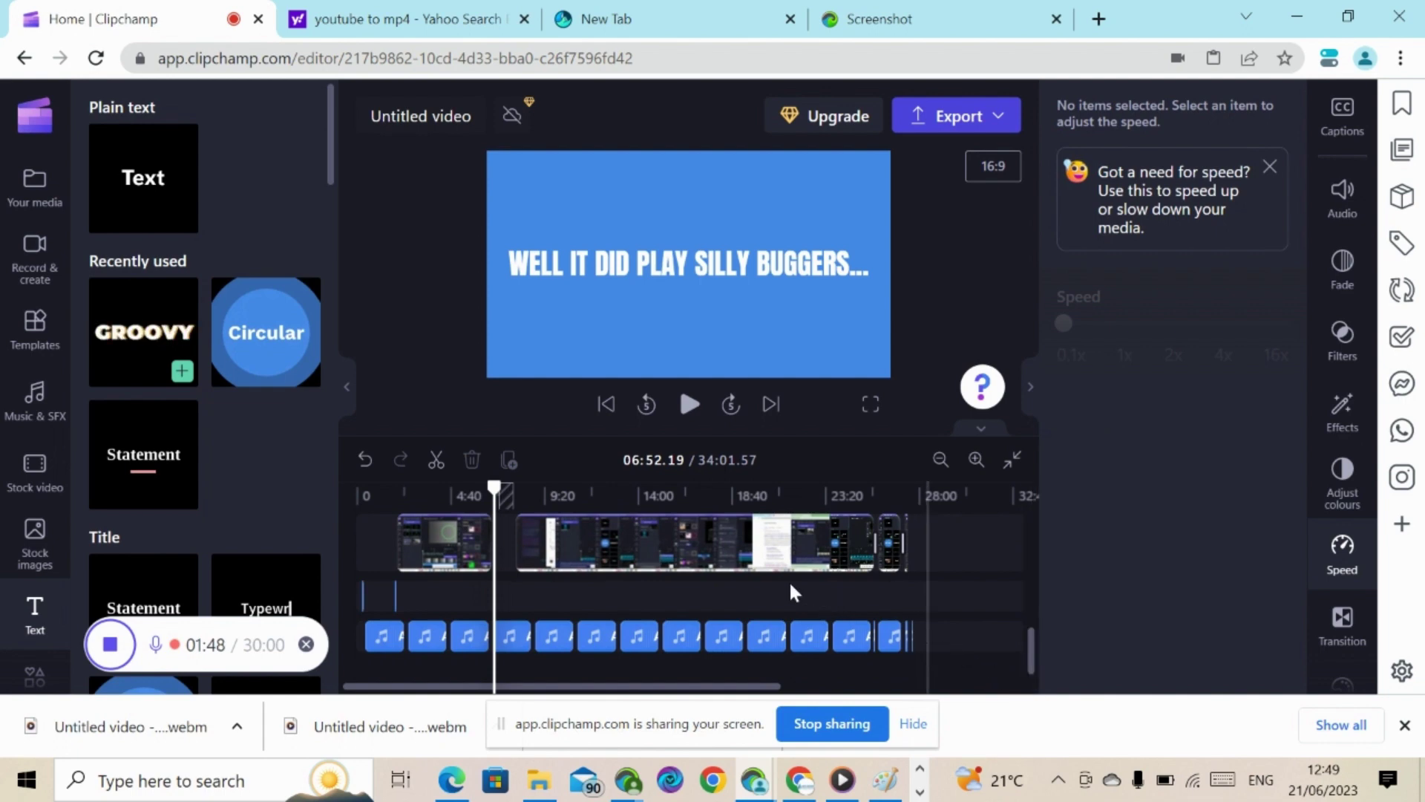
left_click(553, 634)
left_click_drag(553, 635, 585, 538)
left_click_drag(593, 484, 555, 490)
scroll(1028, 653, "up", 5)
left_click(972, 557)
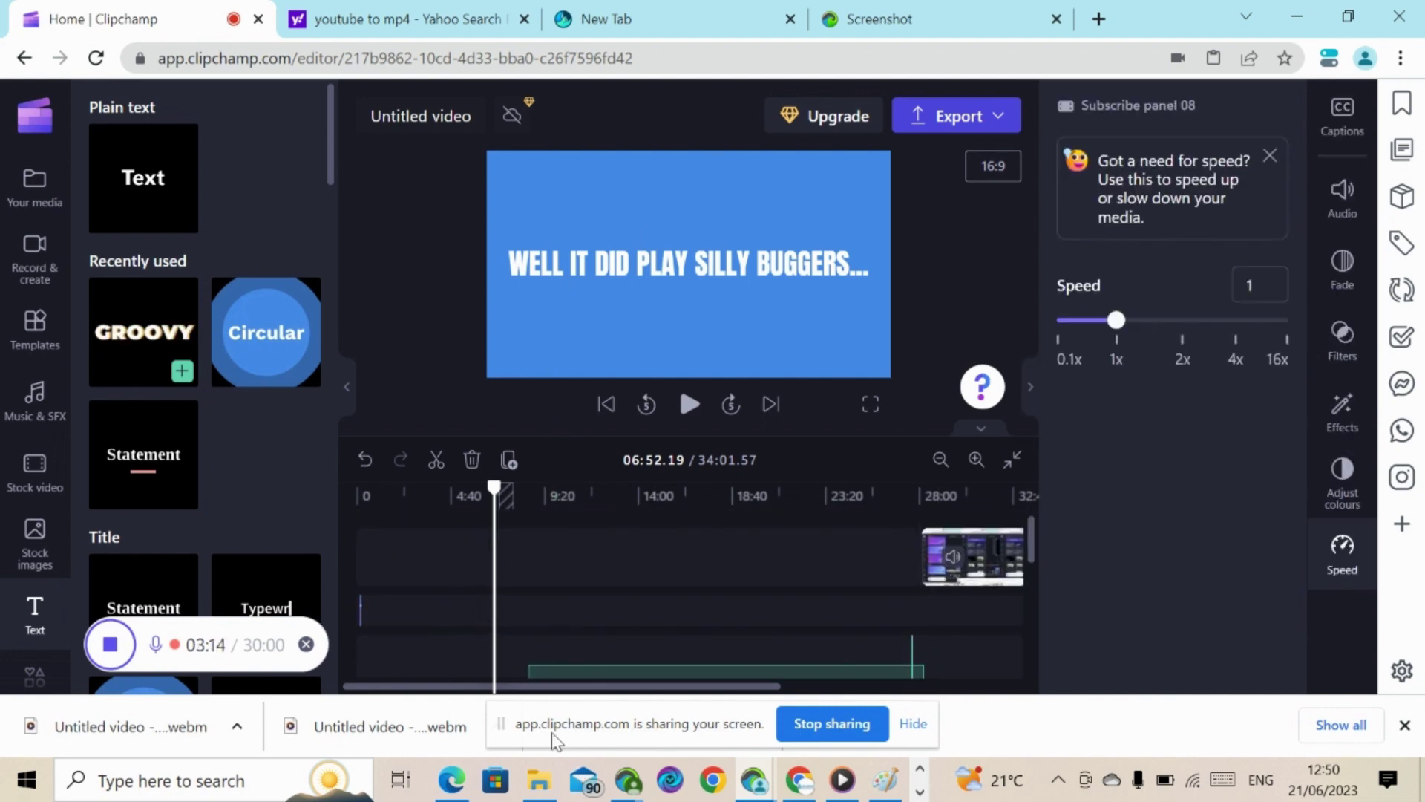
scroll(553, 691, "down", 2)
left_click_drag(553, 686, 547, 637)
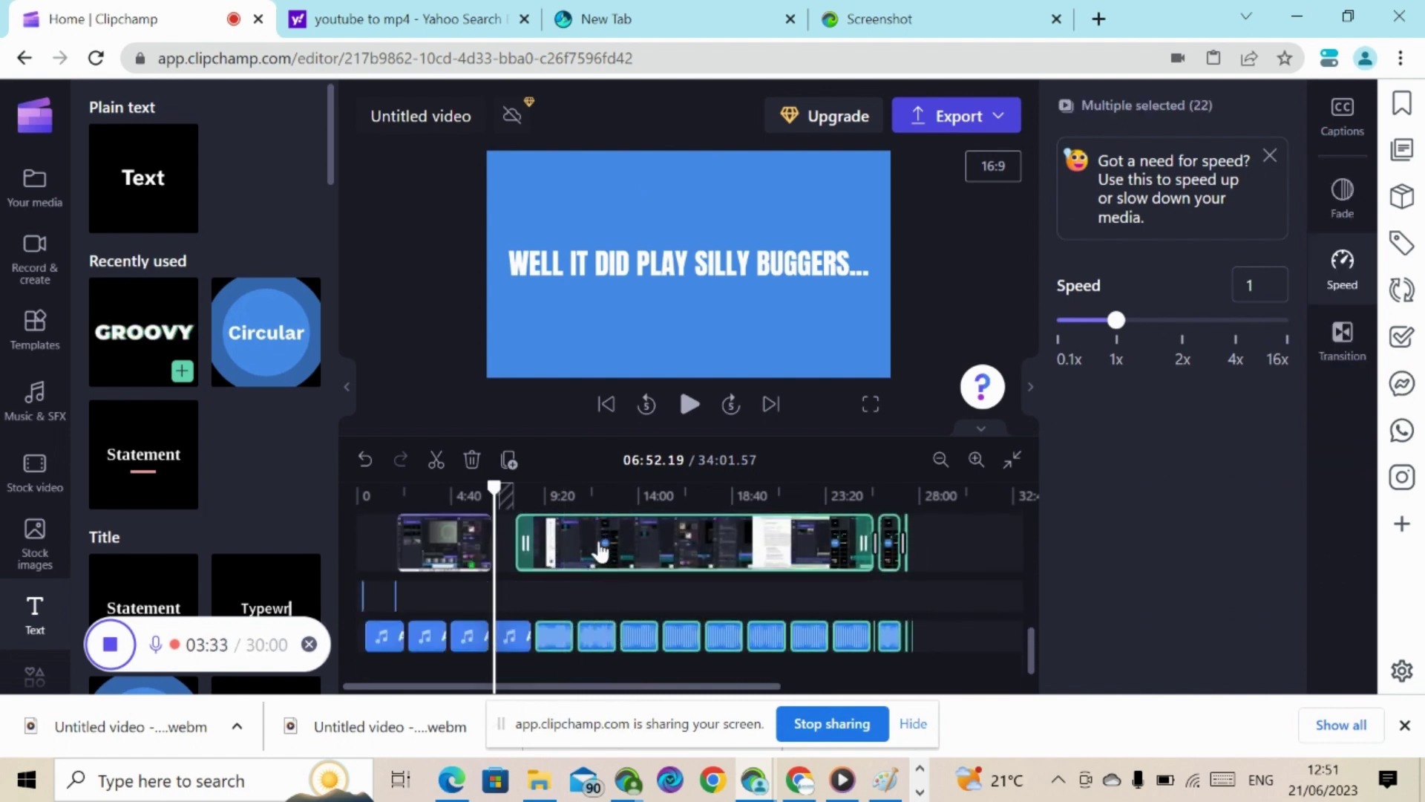
left_click_drag(725, 540, 802, 553)
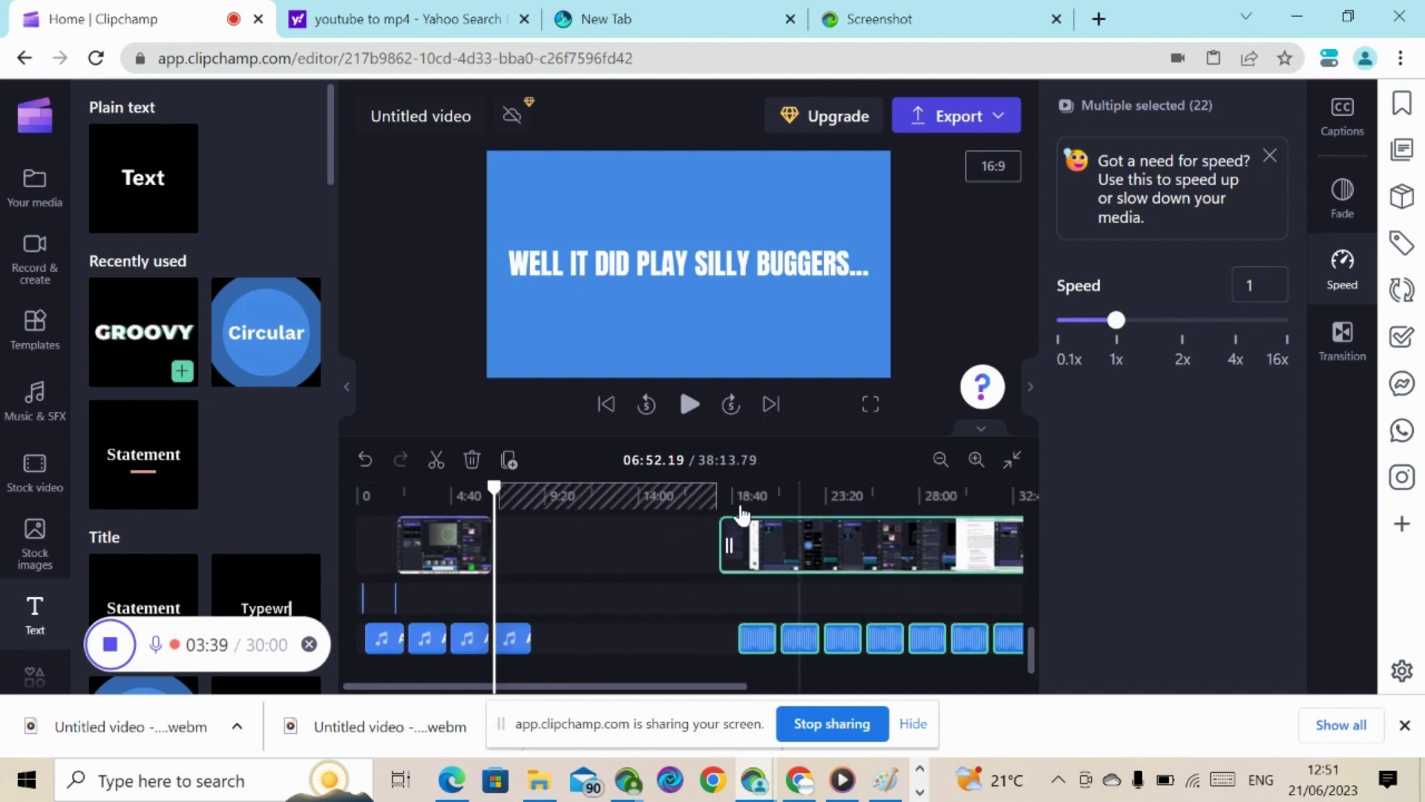
left_click_drag(1032, 640, 1014, 598)
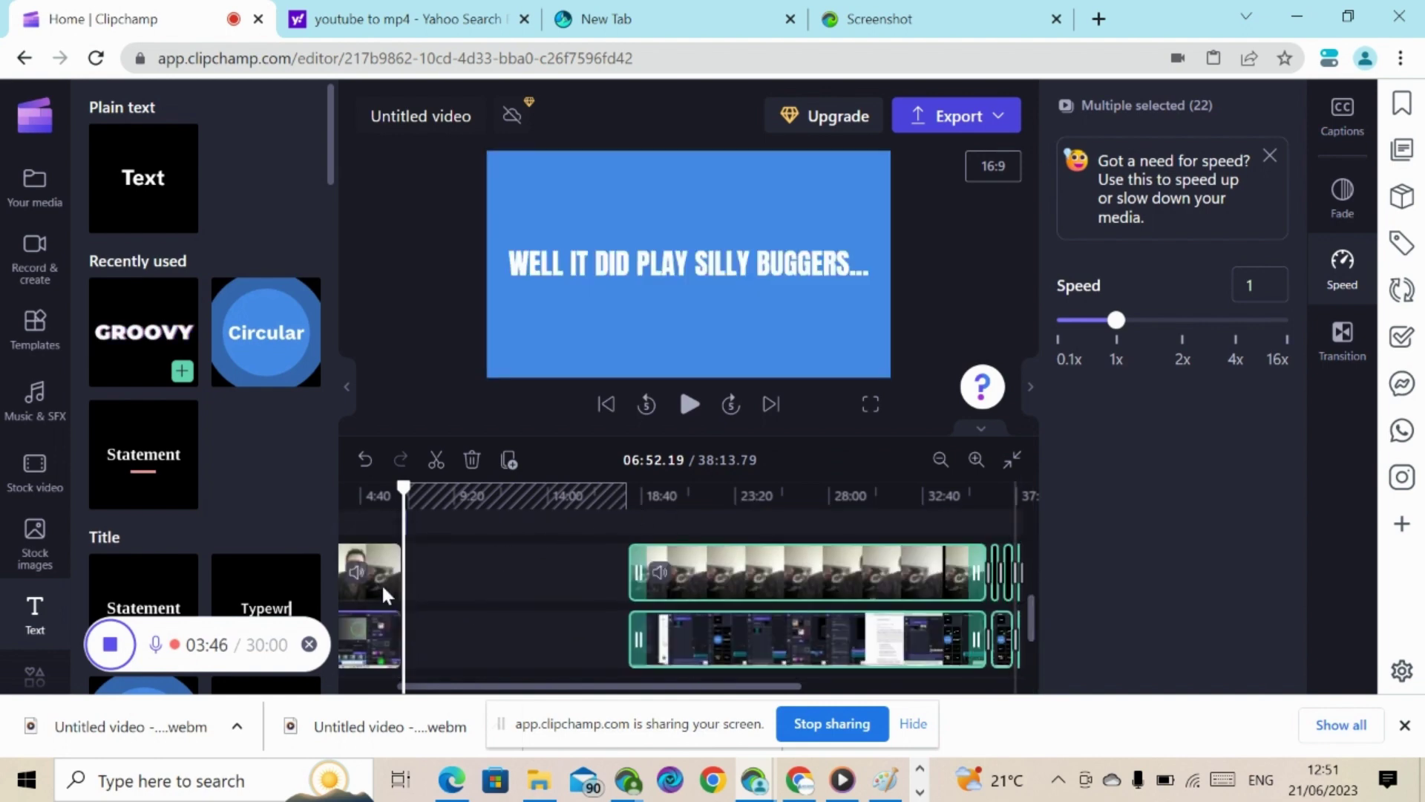
mouse_move(576, 558)
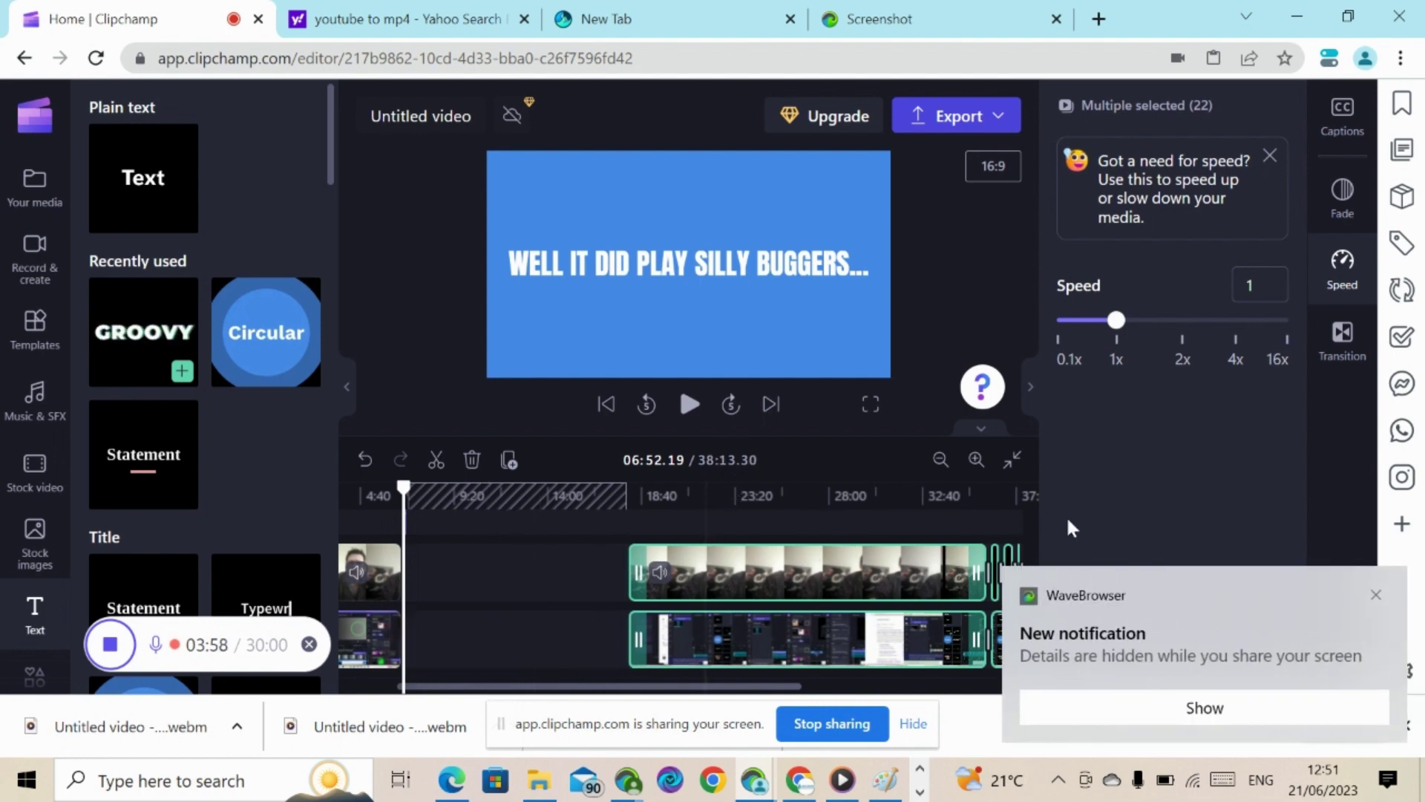
left_click(1377, 598)
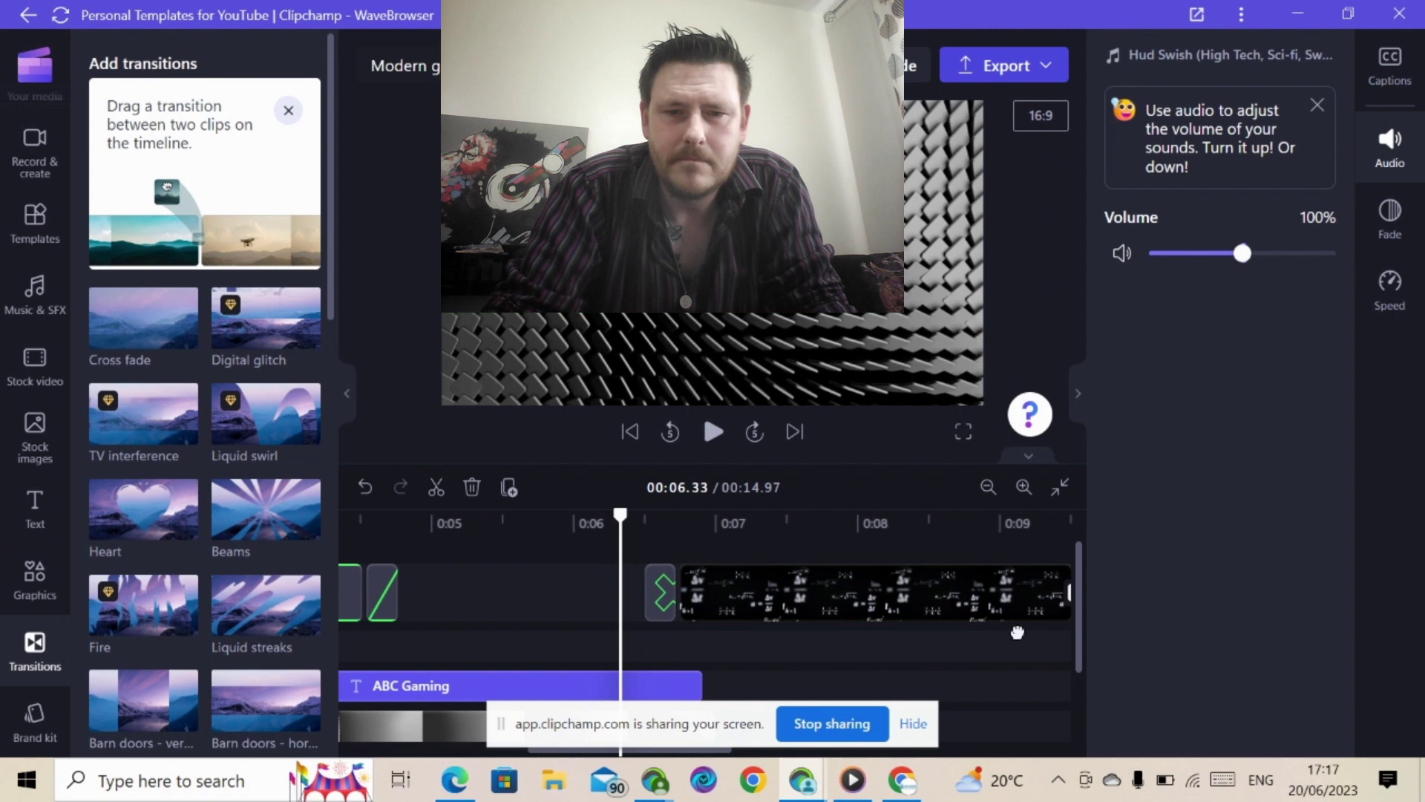
Step: Place the Hud Swish sound beneath the transition between the Formulae clip and the subscribe panel
left_click_drag(1024, 632, 1029, 637)
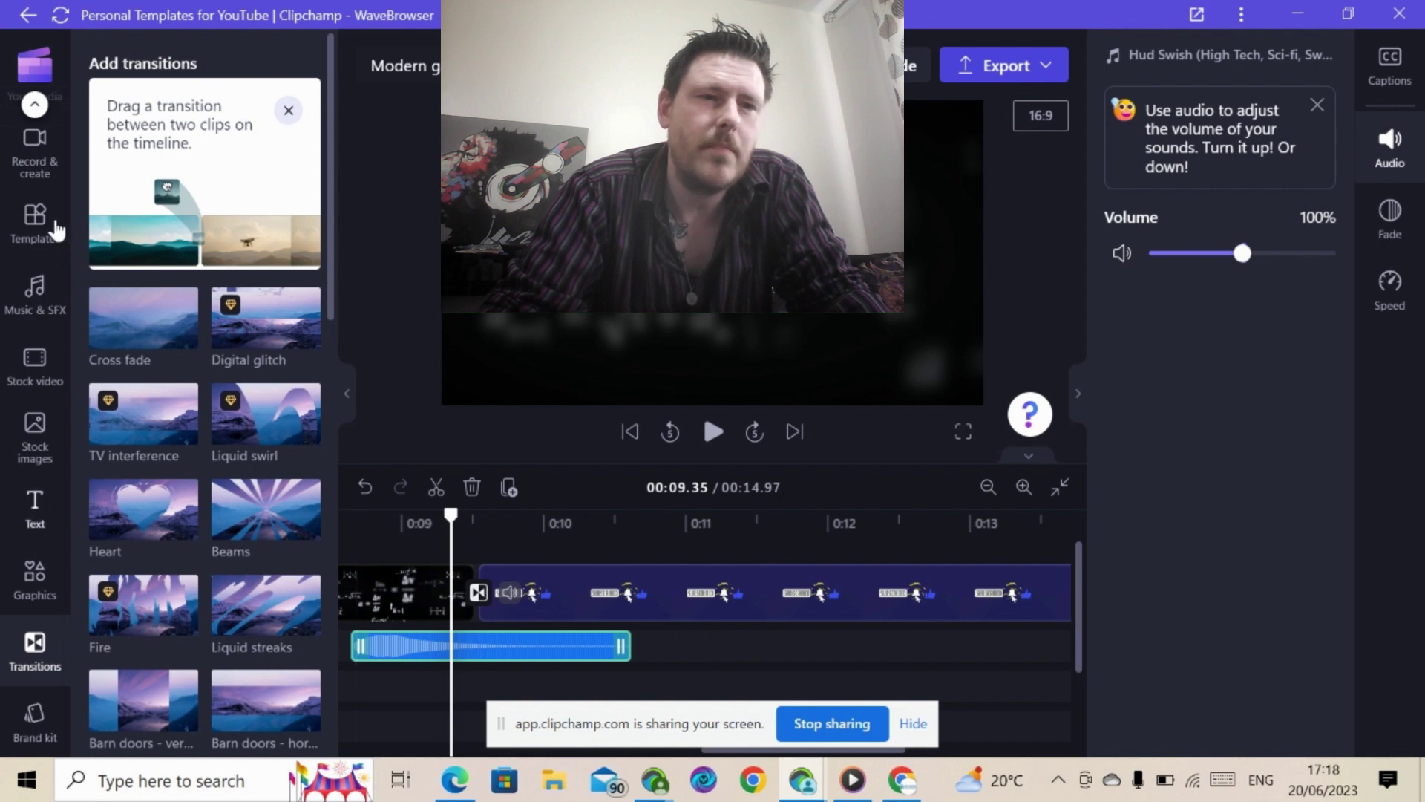
Step: Start a text-to-speech voiceover in English (United States) with the voice Guy
left_click(52, 172)
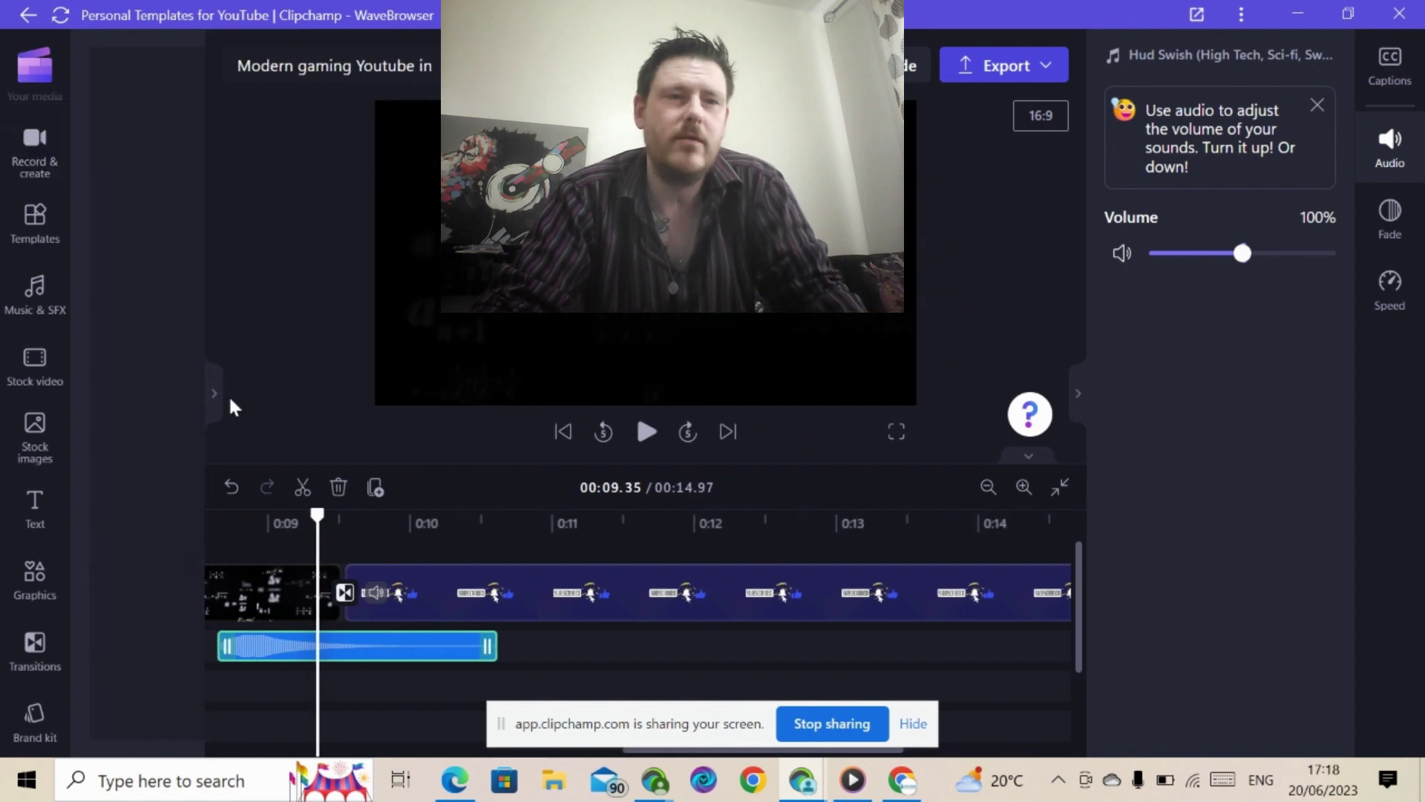
left_click(35, 141)
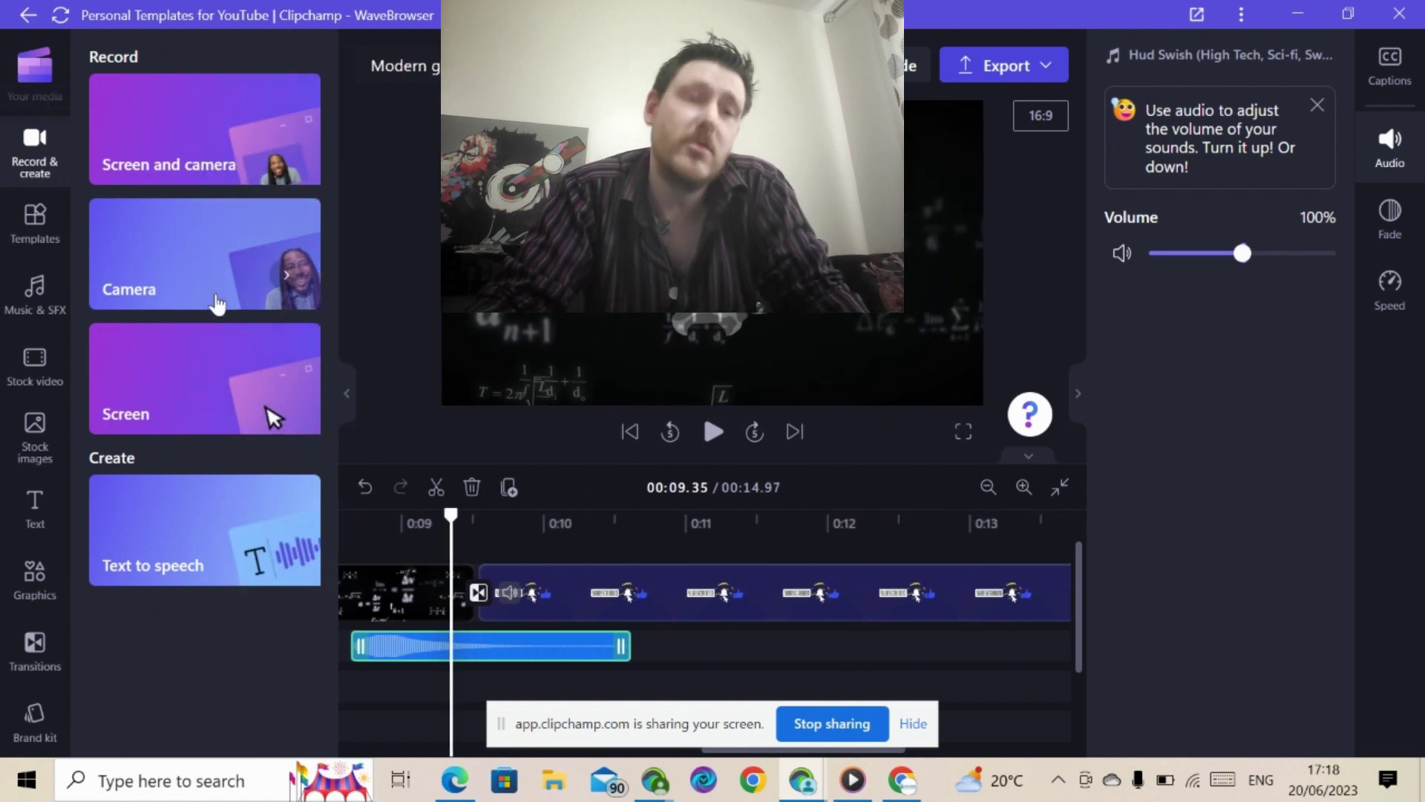
left_click(189, 537)
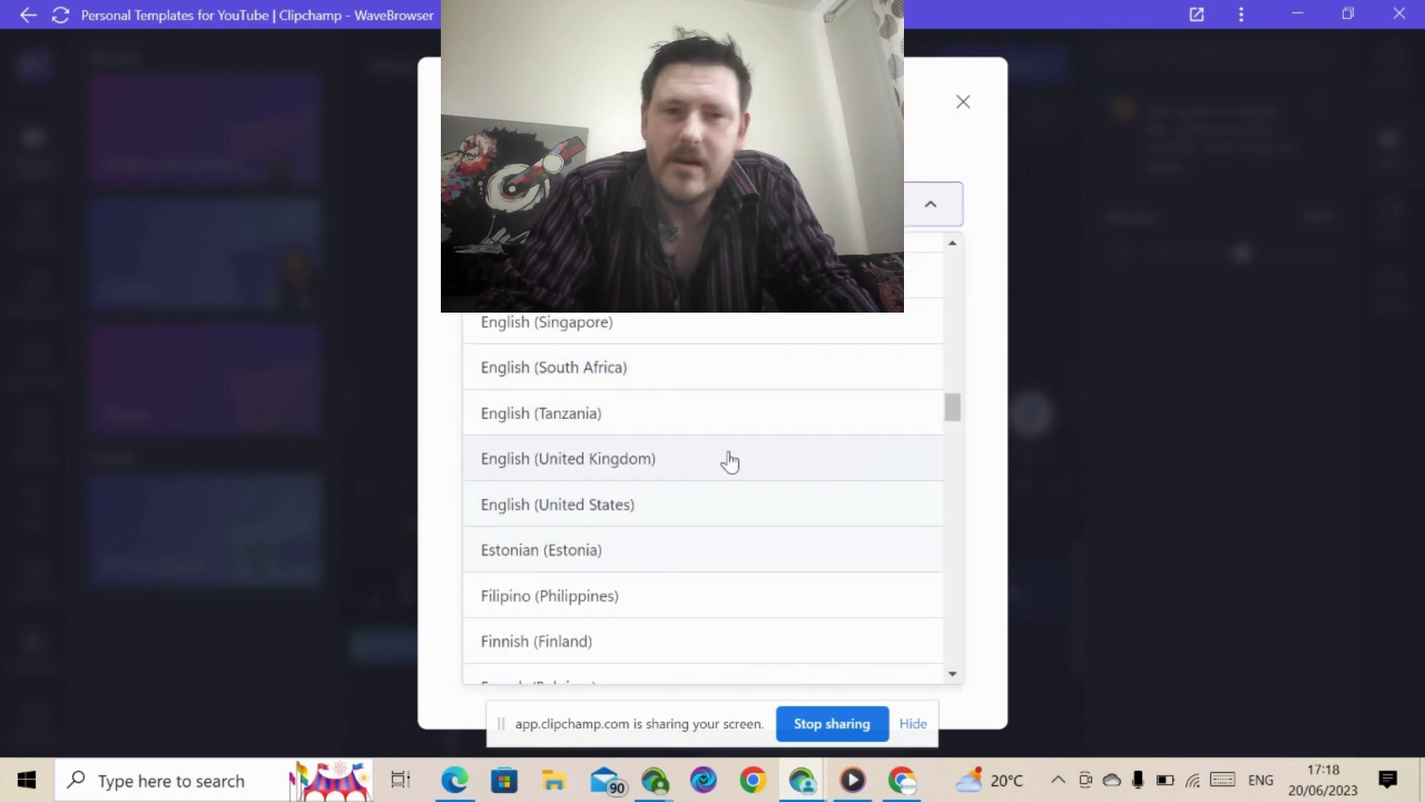
left_click(766, 505)
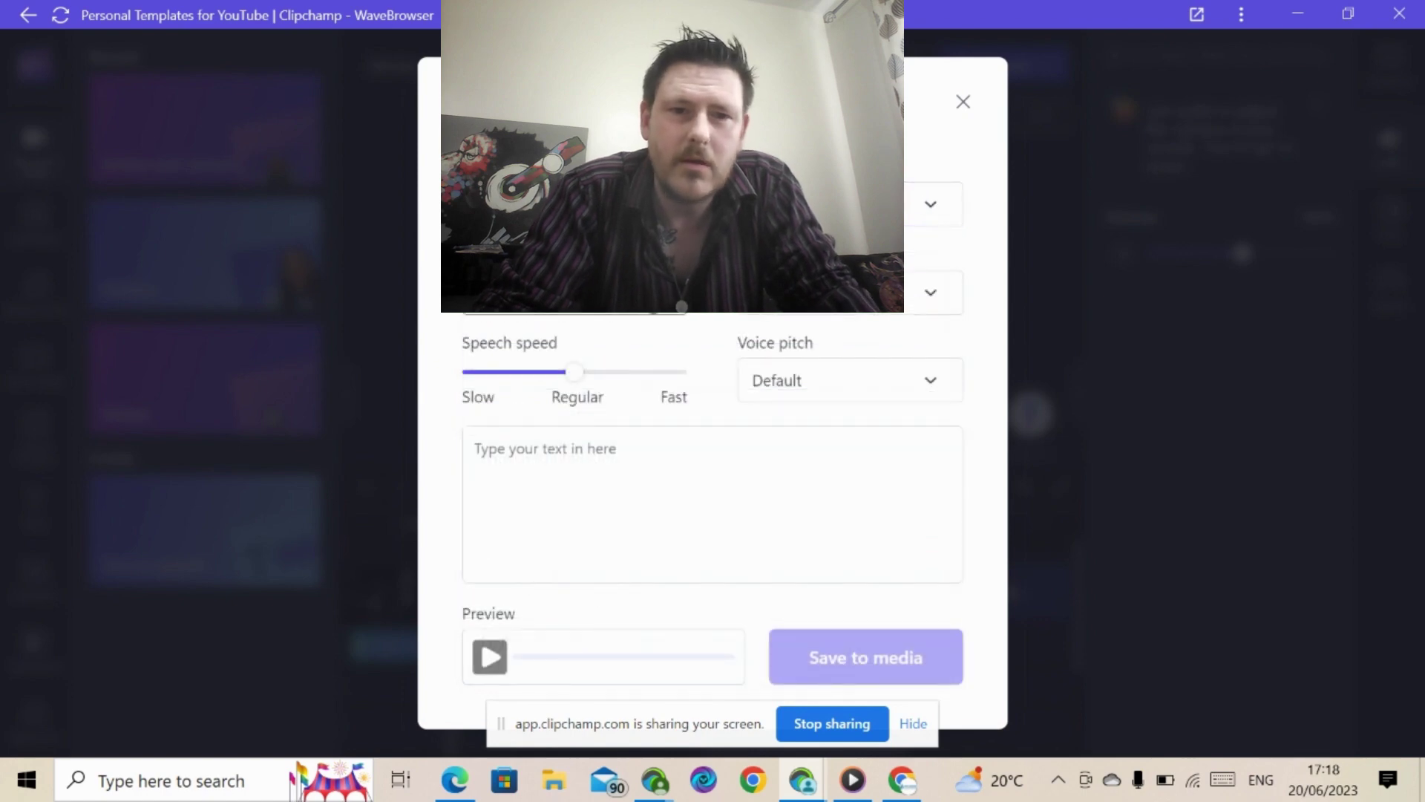
left_click(571, 293)
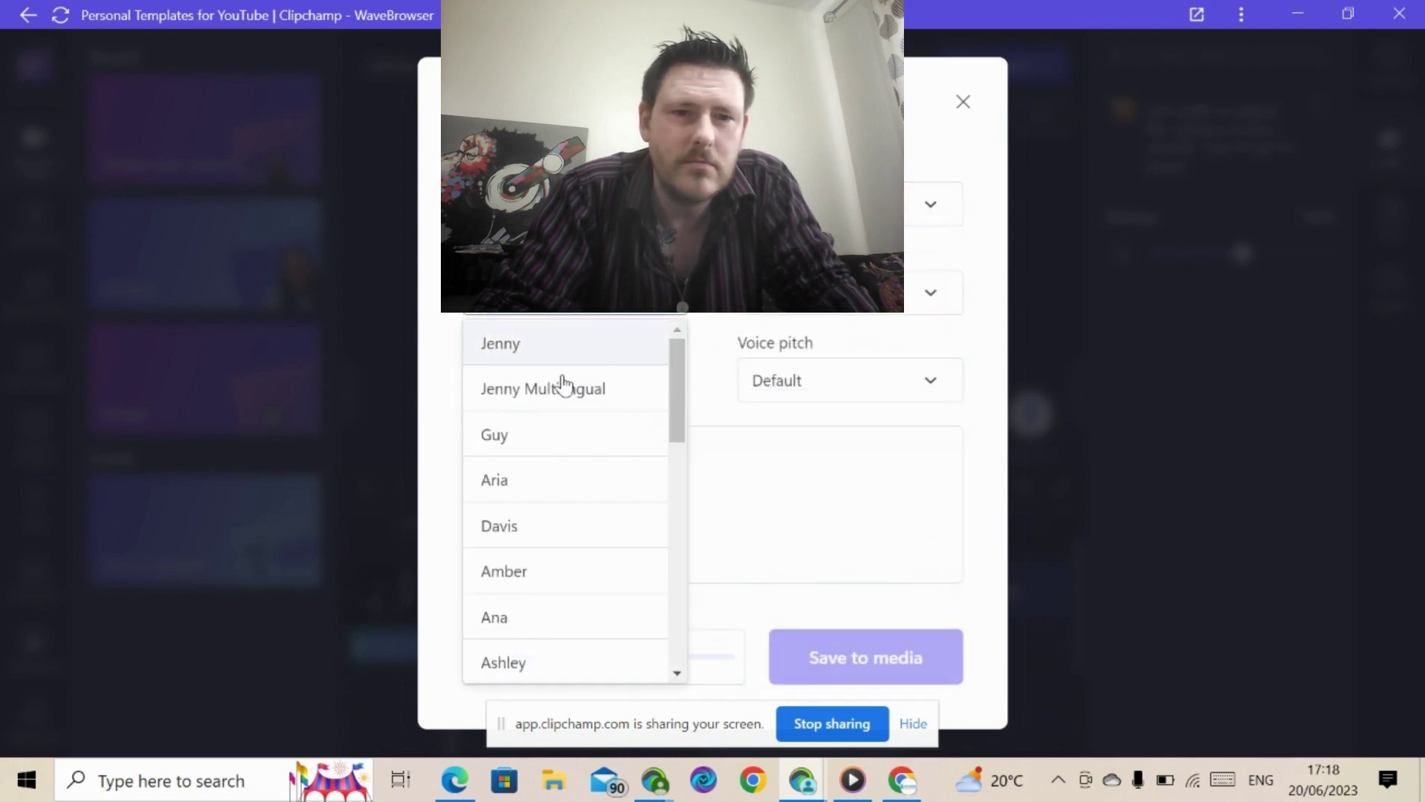
left_click(536, 446)
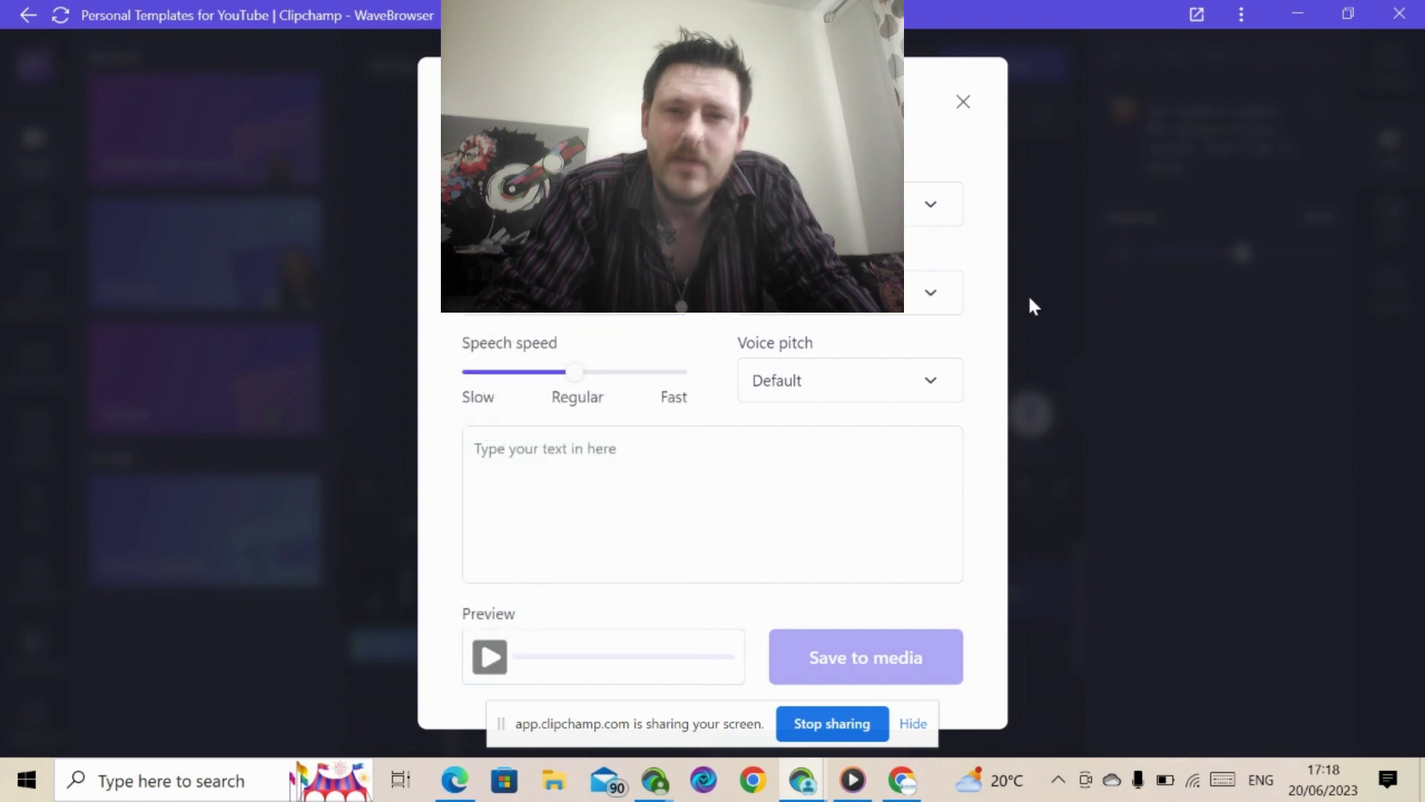
Step: Set the voiceover's pitch to Low, its style to Angry and its speech speed slightly faster than Regular
left_click(931, 394)
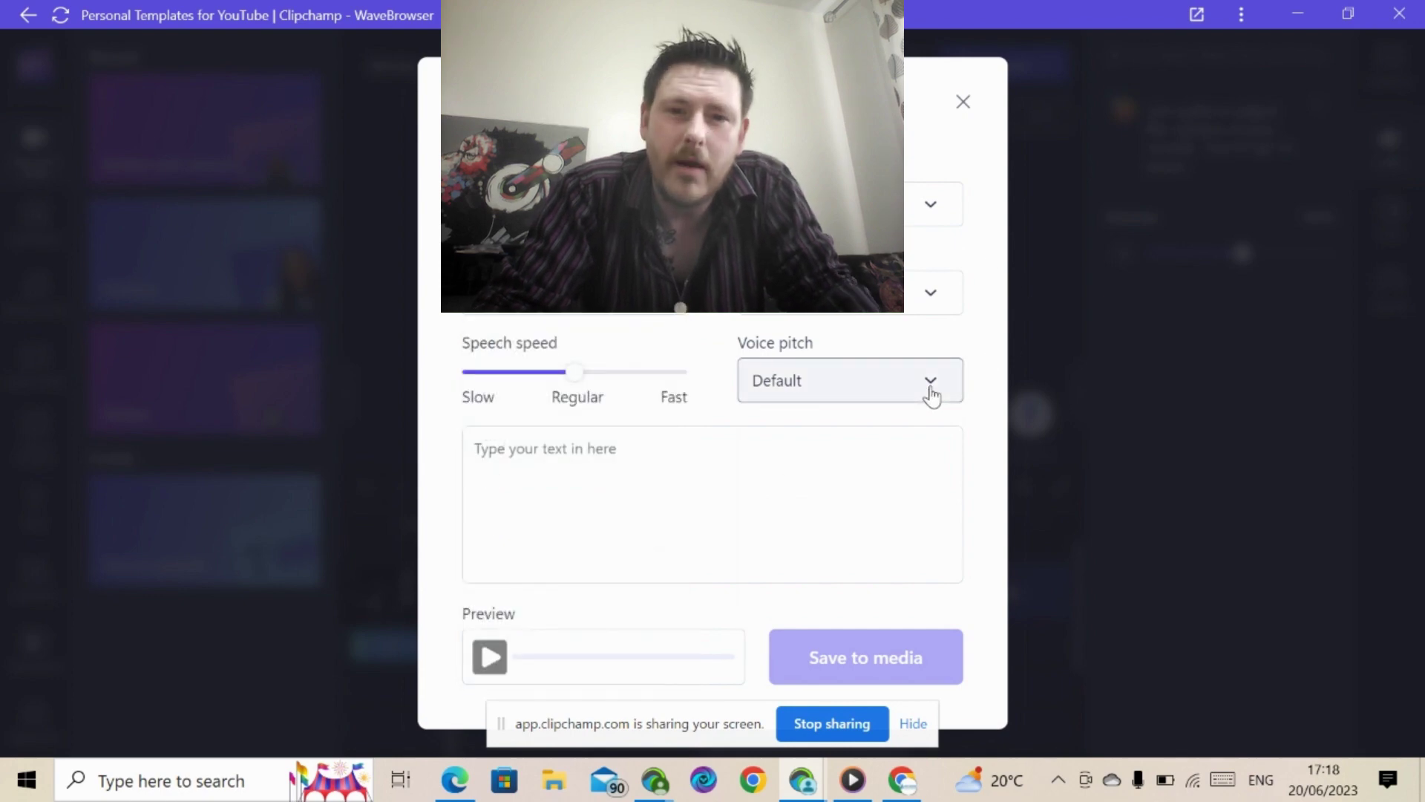
left_click(815, 479)
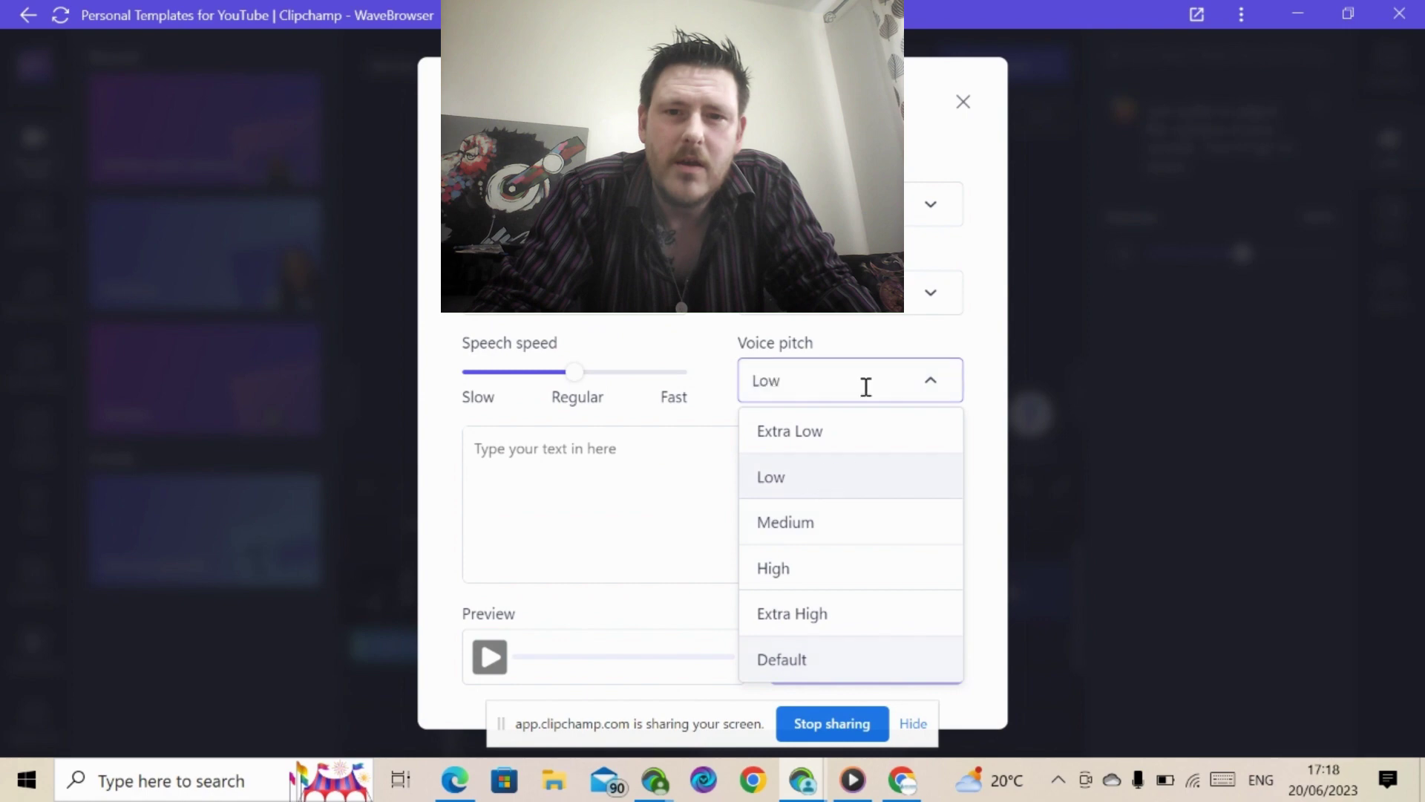
left_click(930, 297)
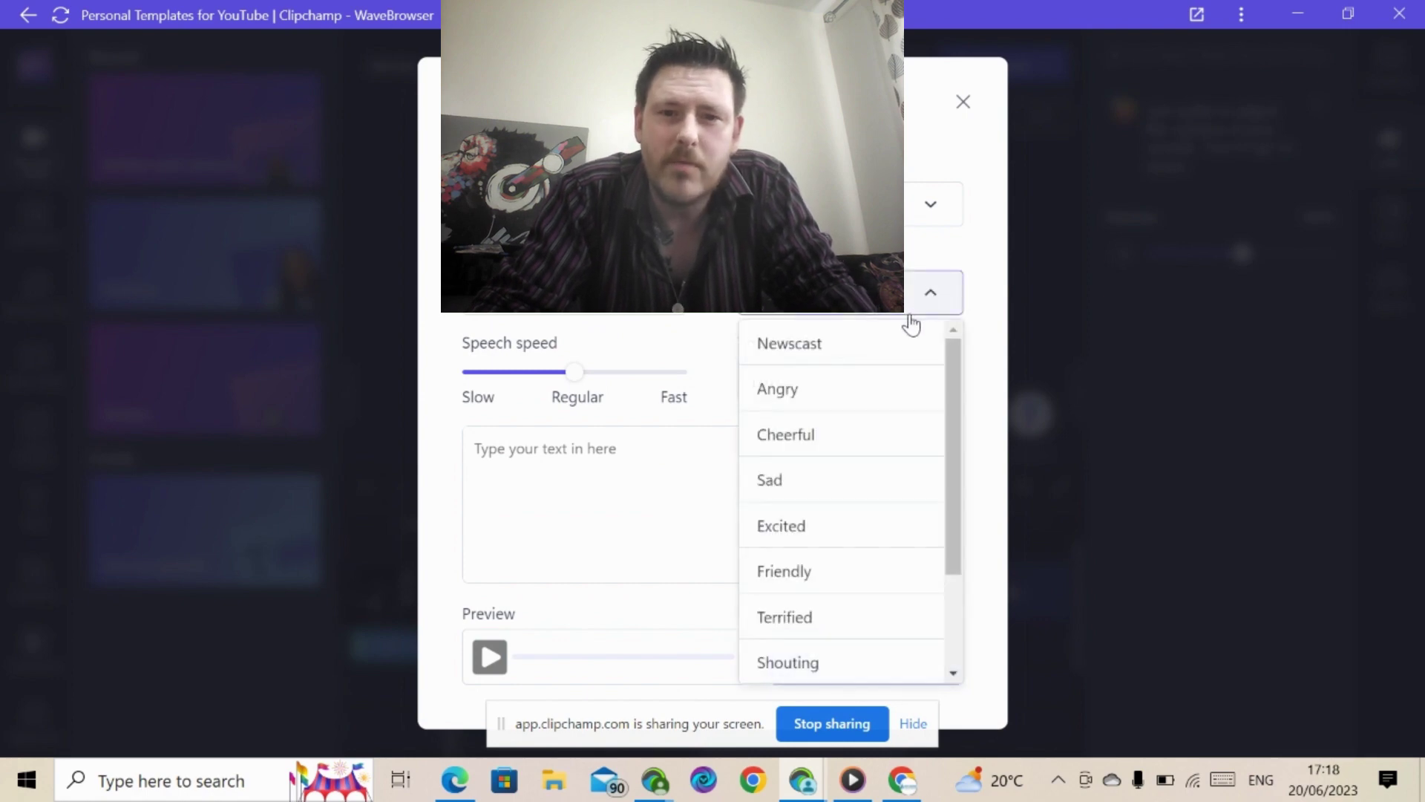
left_click(812, 402)
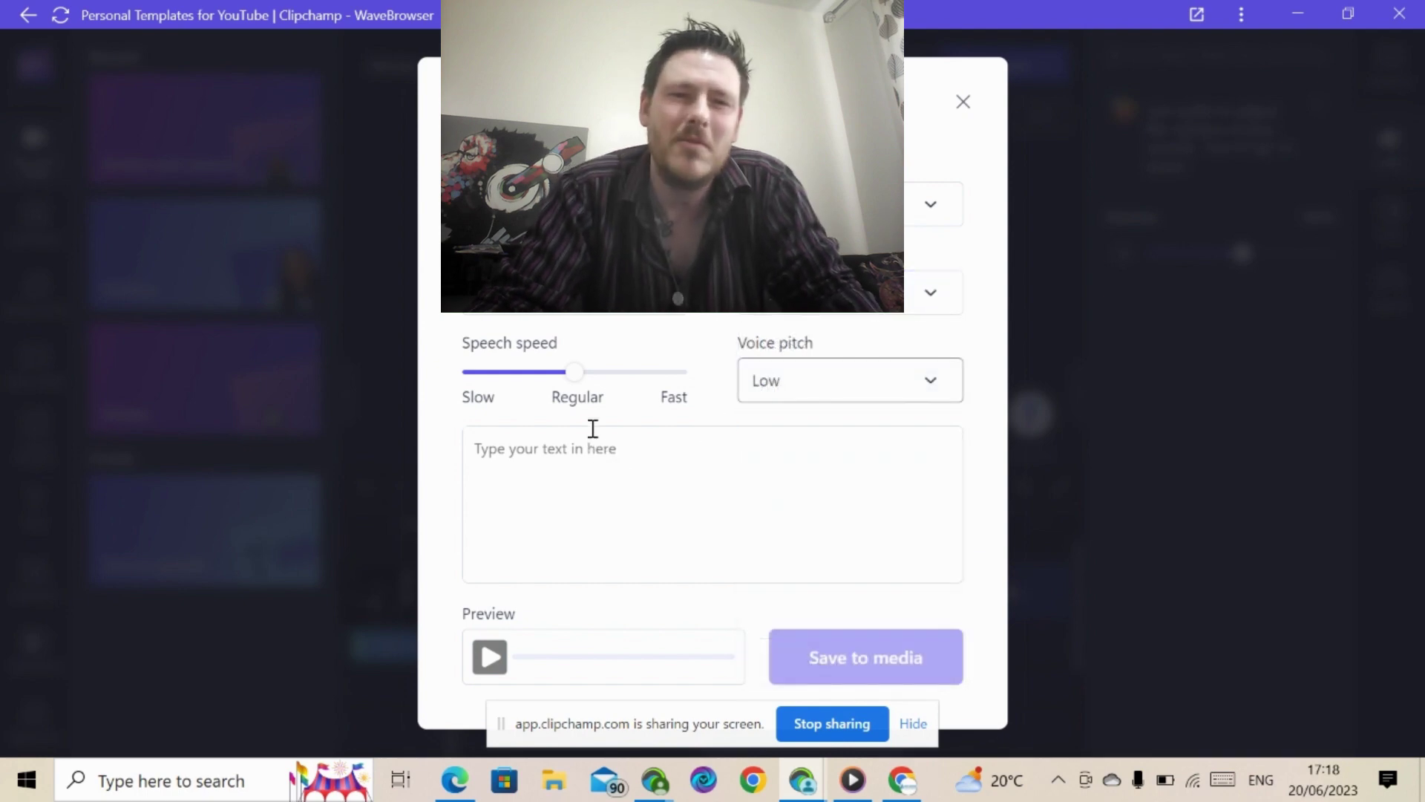
left_click(608, 372)
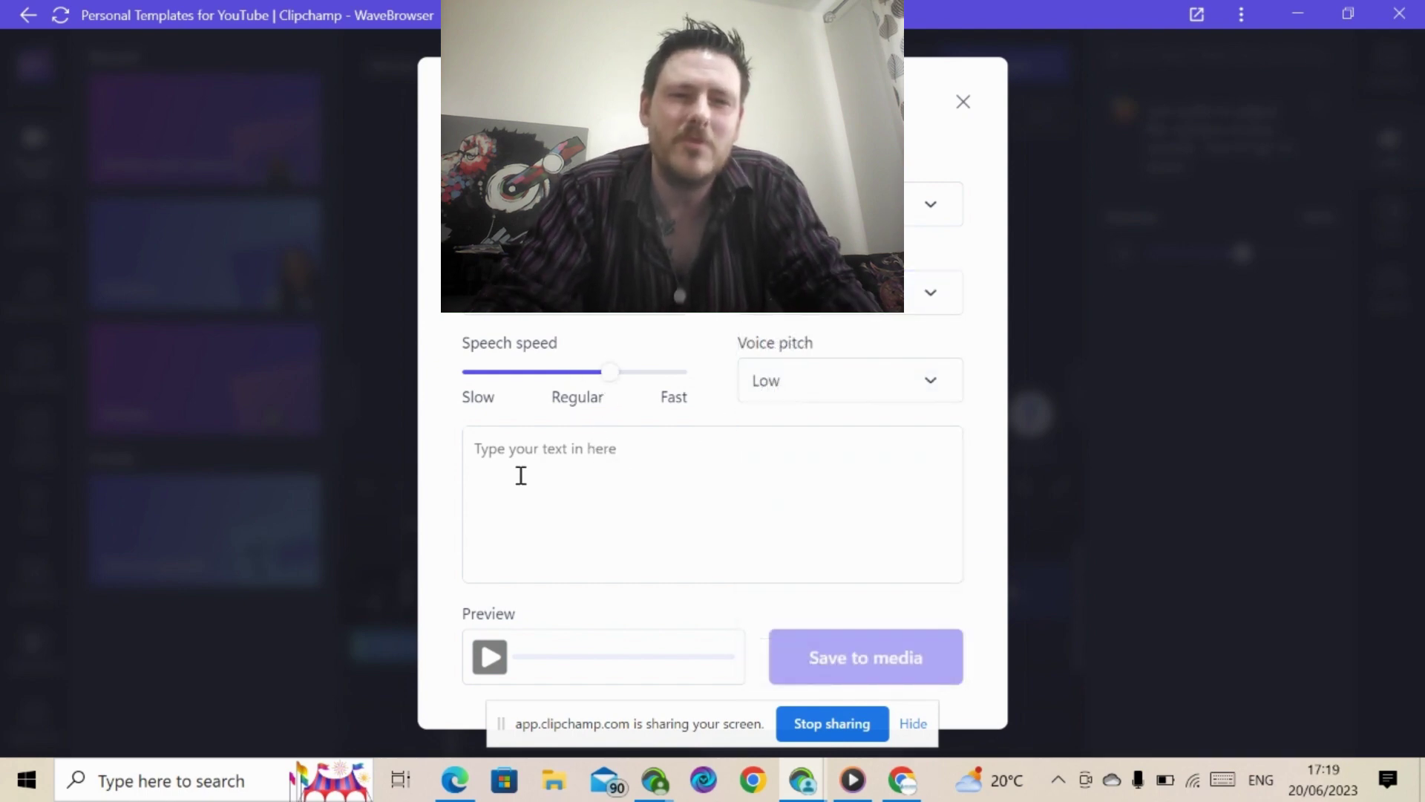
Step: Begin the voiceover text with "Welcome to my channel, if your nuts about gaming then"
left_click(502, 448)
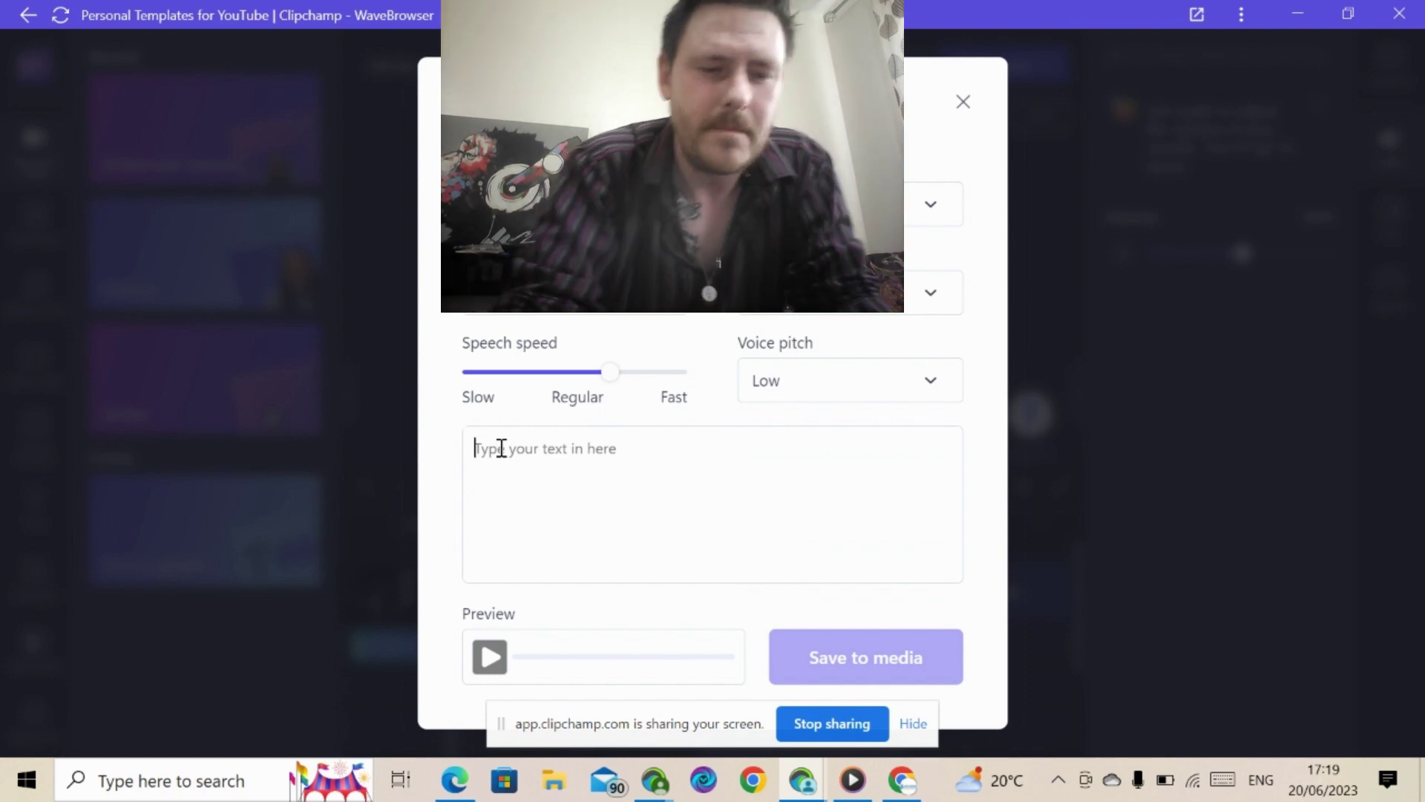
type("we")
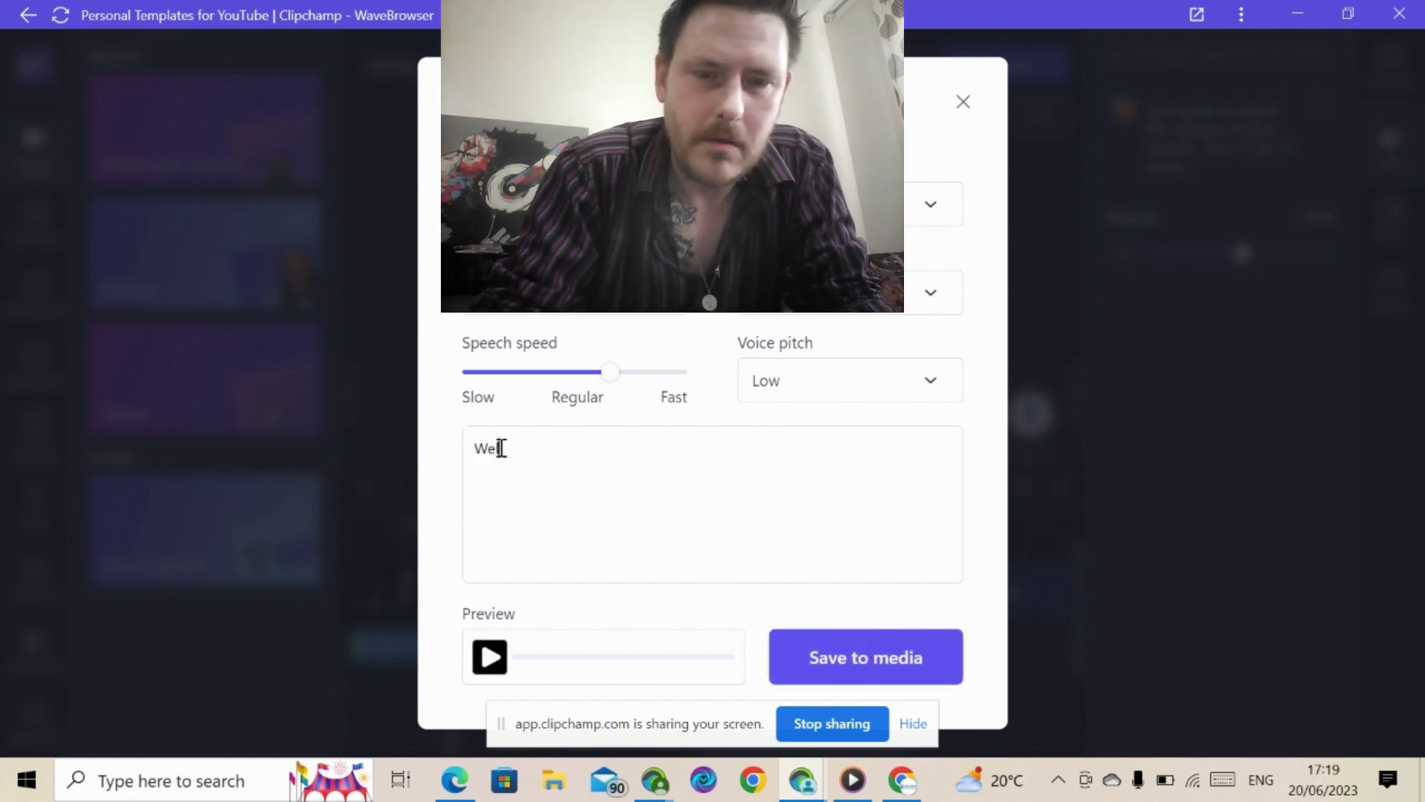
type("lcome to")
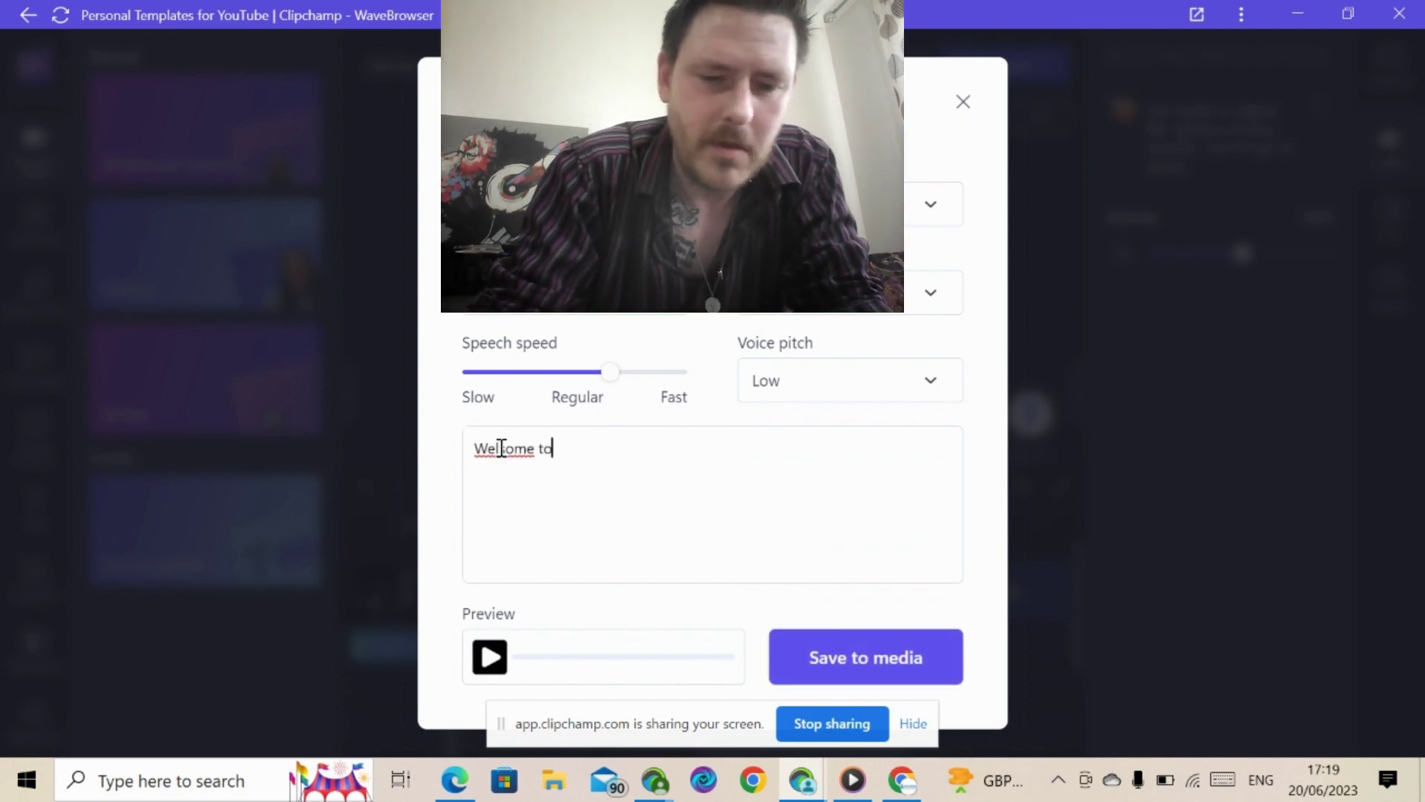
type(" my channel, if")
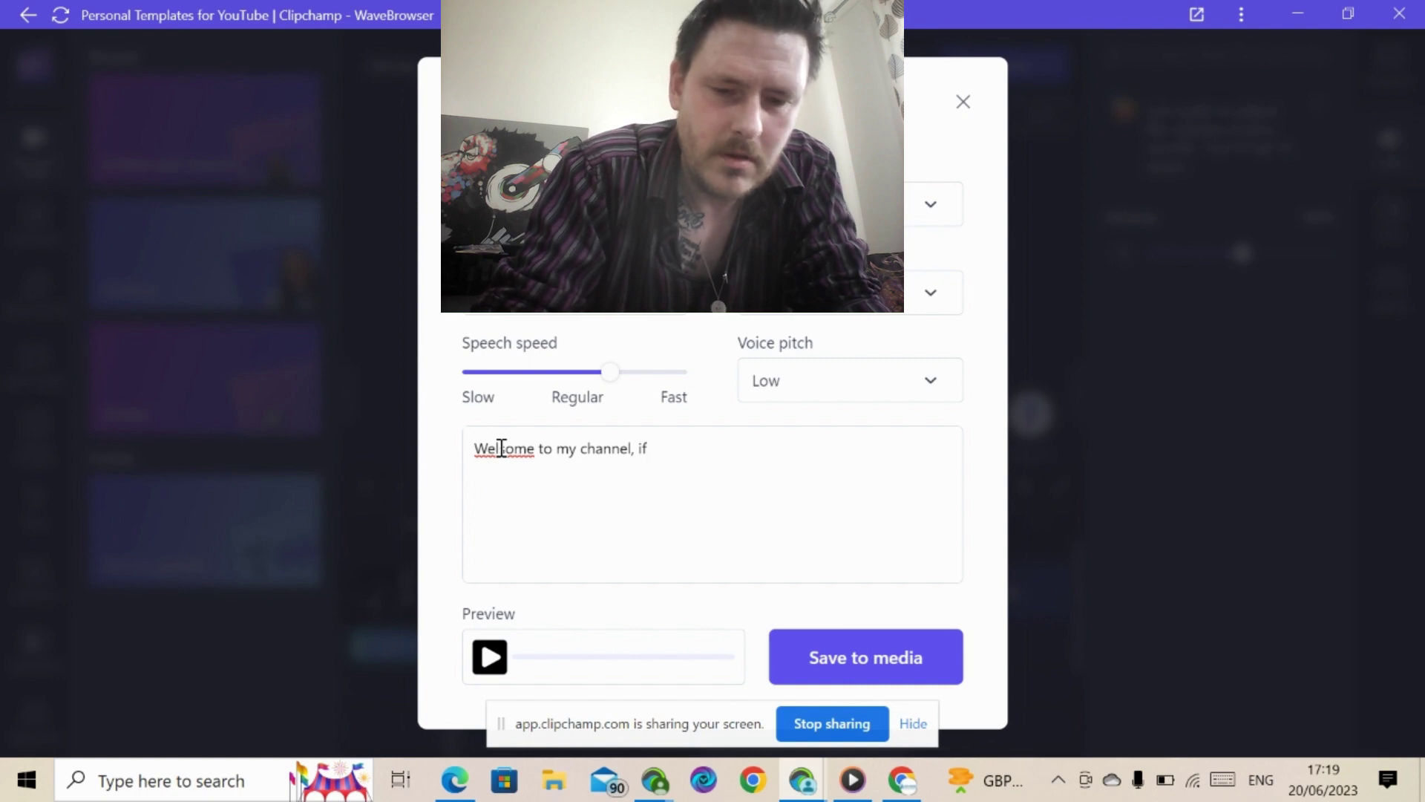
type("your n")
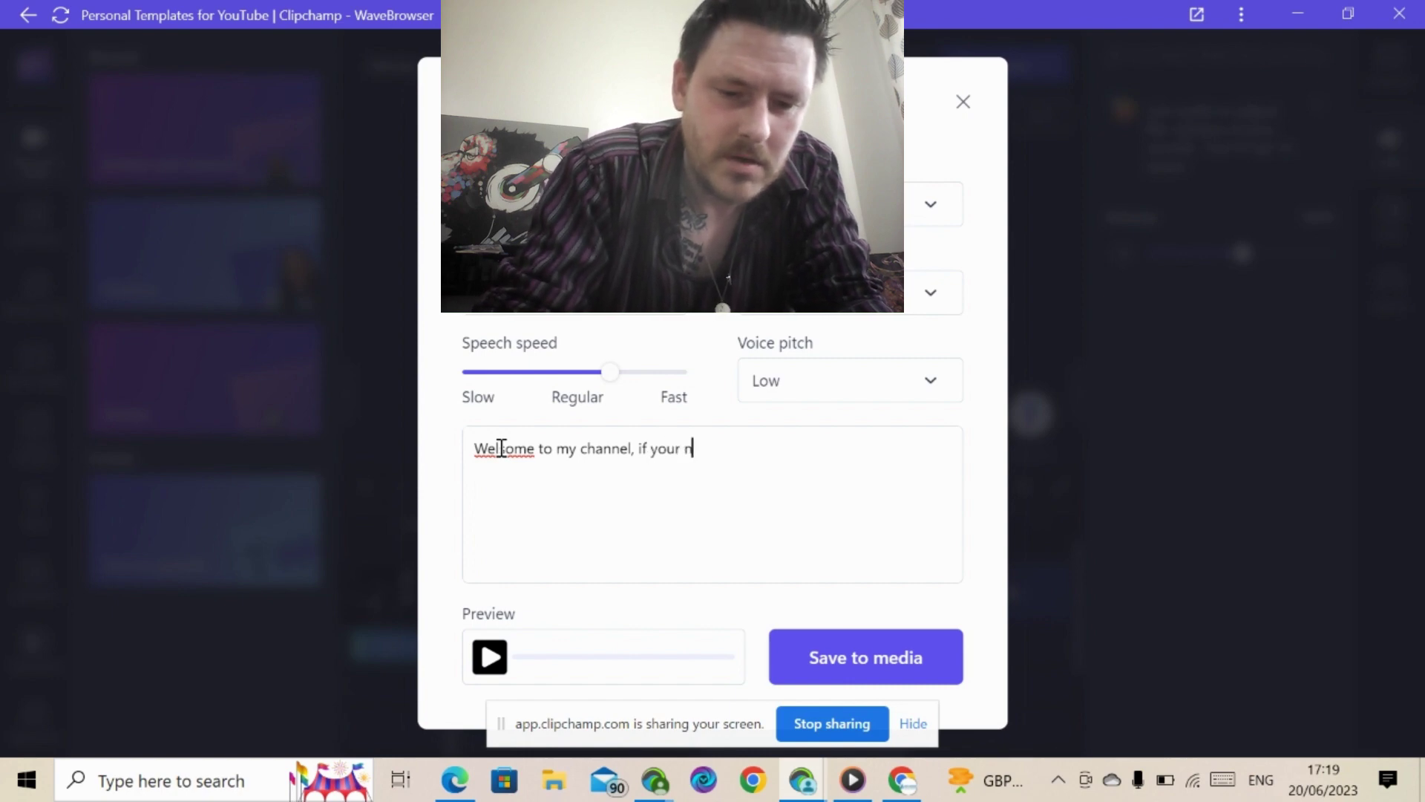
type("uts about")
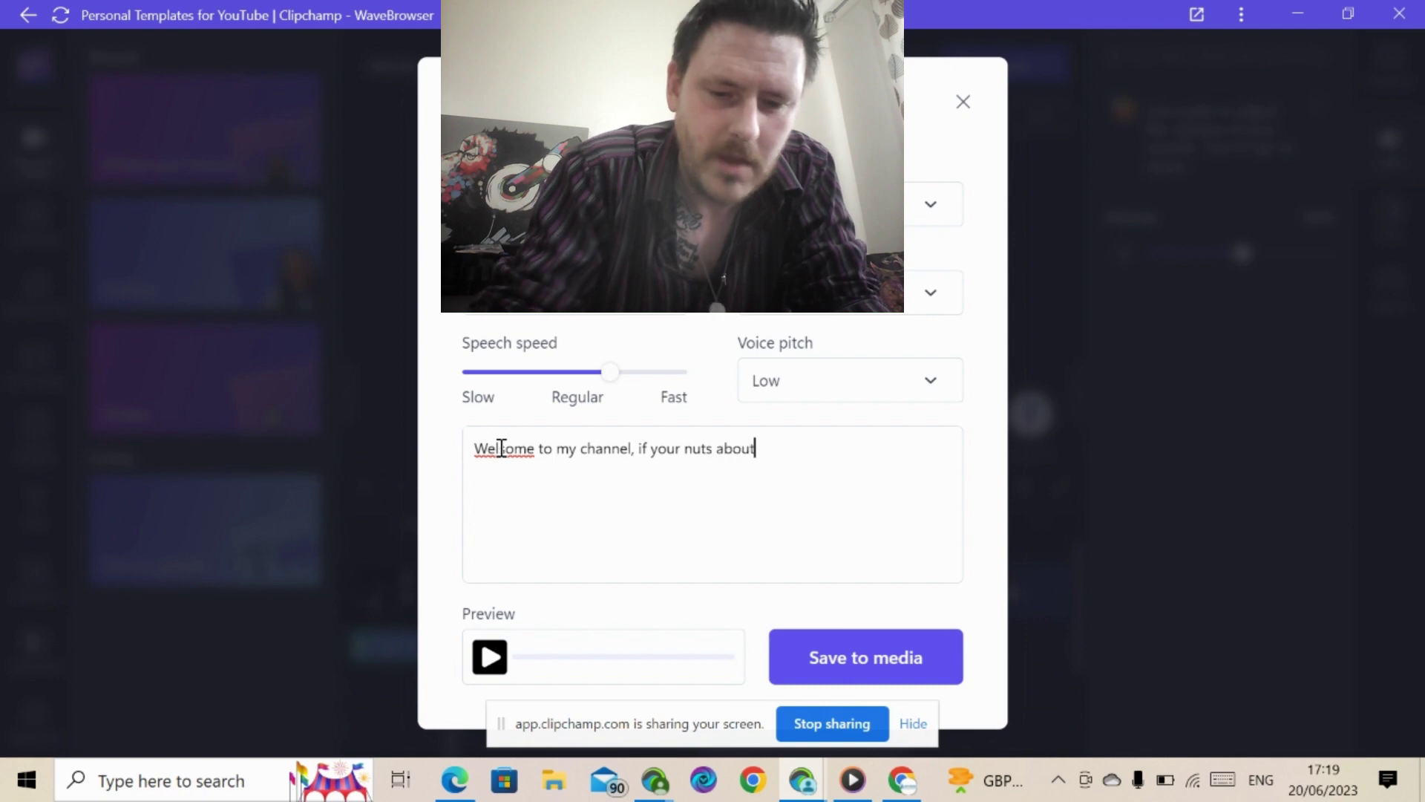
type(" gaming then you")
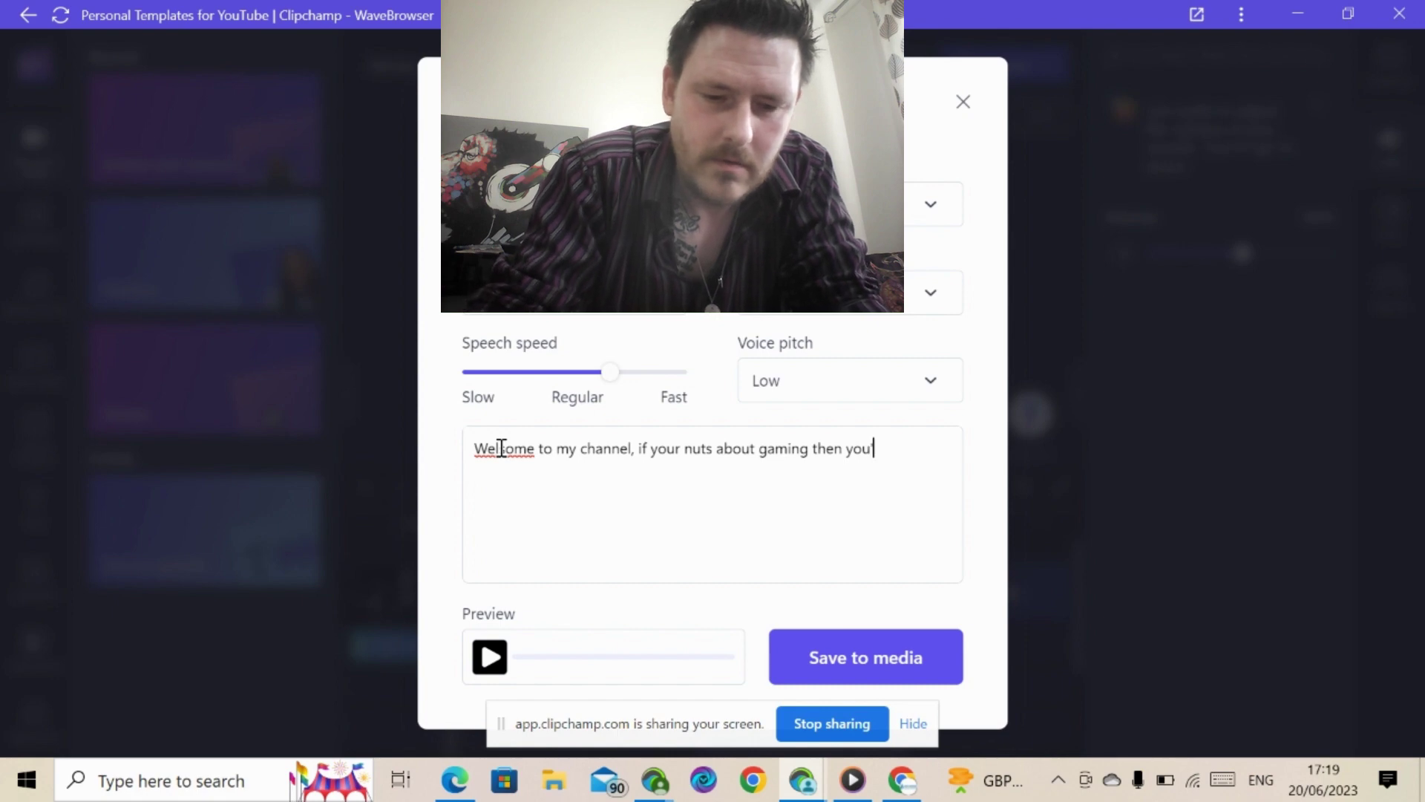
Step: Continue the voiceover text with "you've found your fix. please be so kind to hit that subscribe button you stingy bugger, like and turn on me"
type("you've found your fix. please be so kind to")
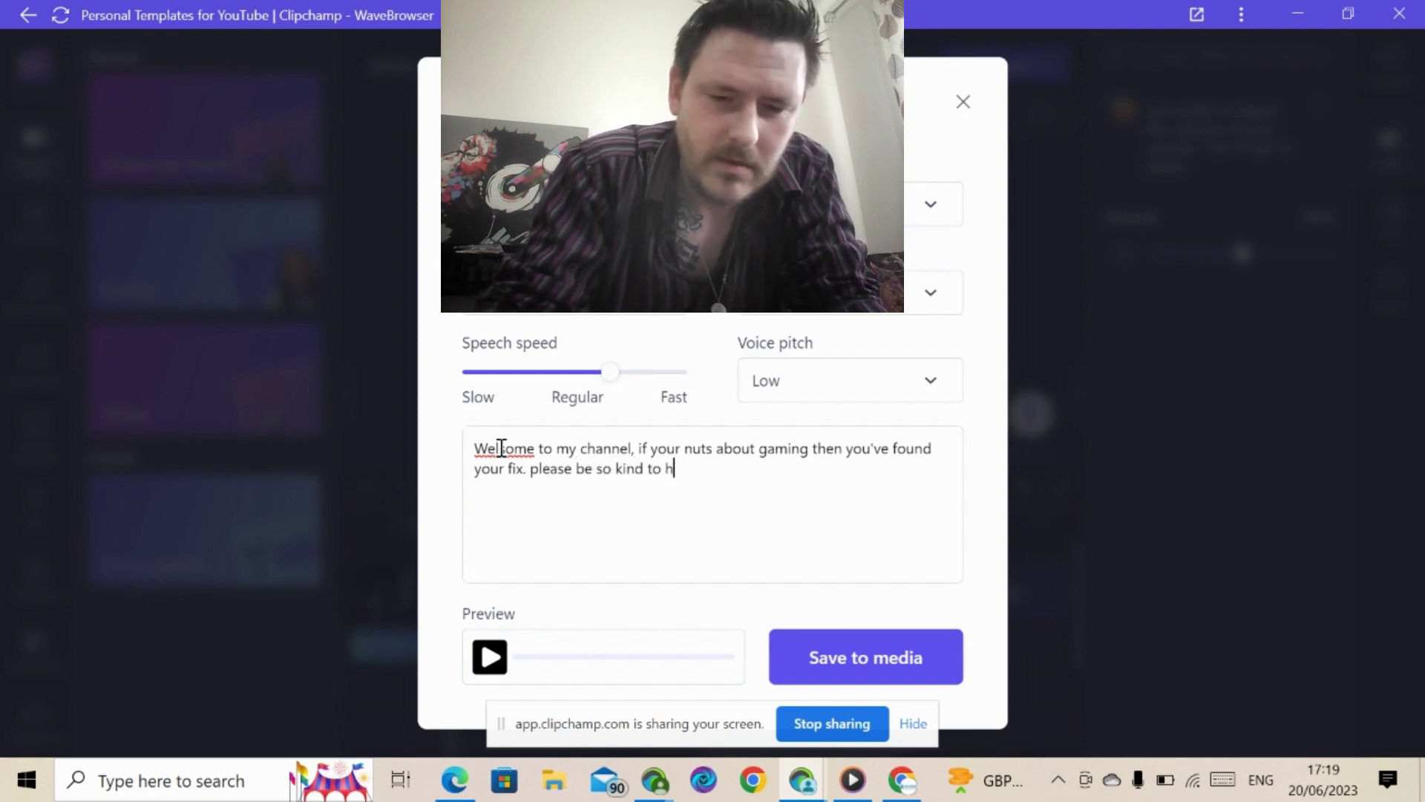
type("hat su")
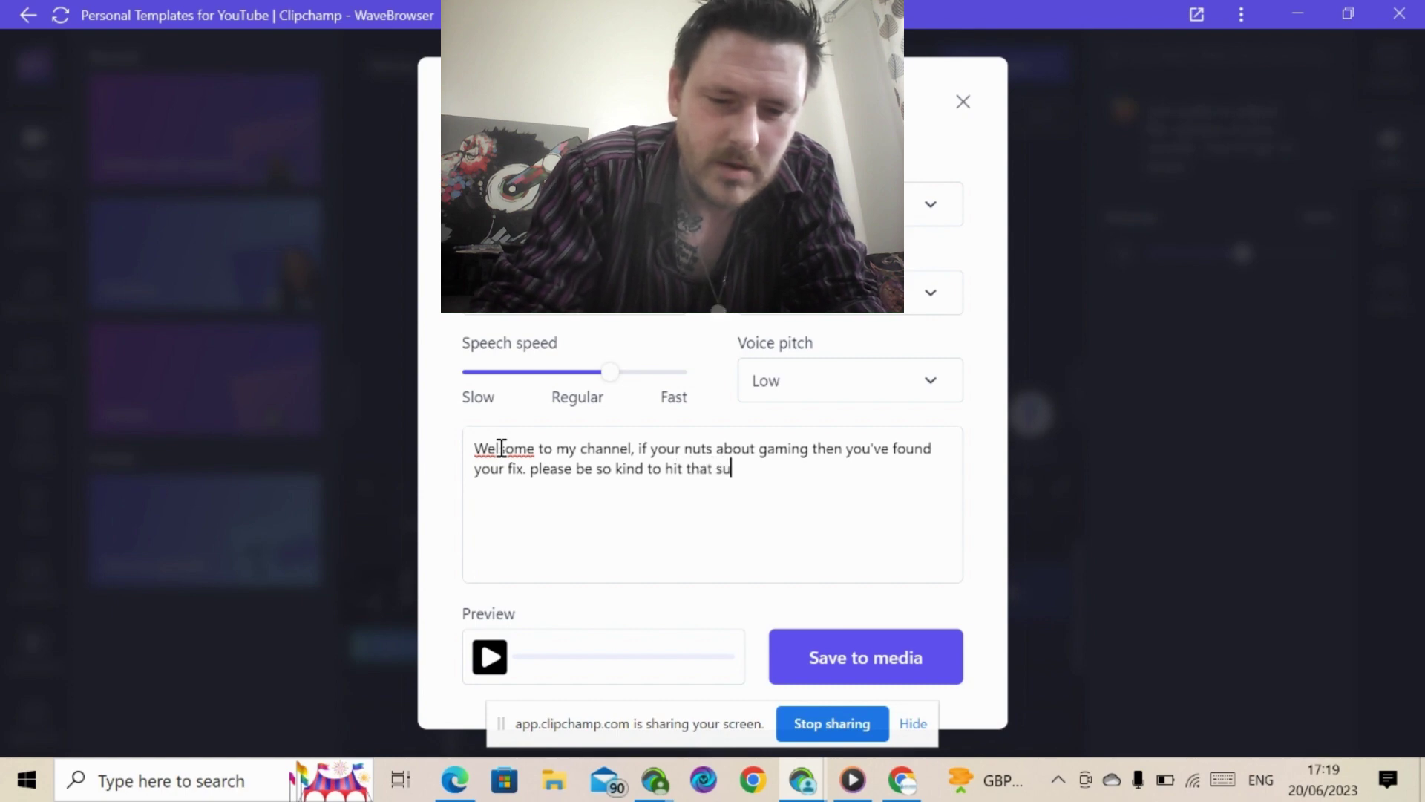
type("bscribe button you stingy bu")
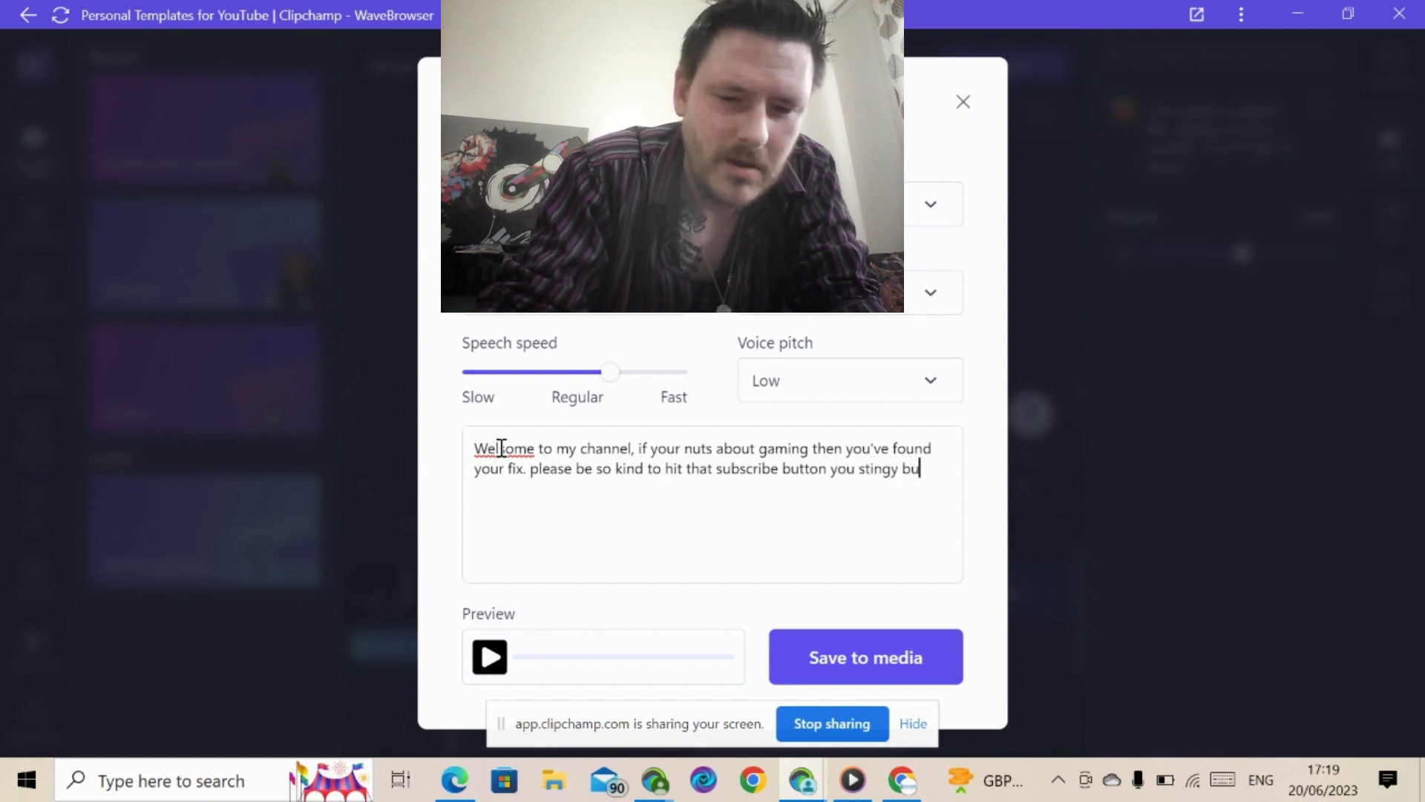
type("gger, ")
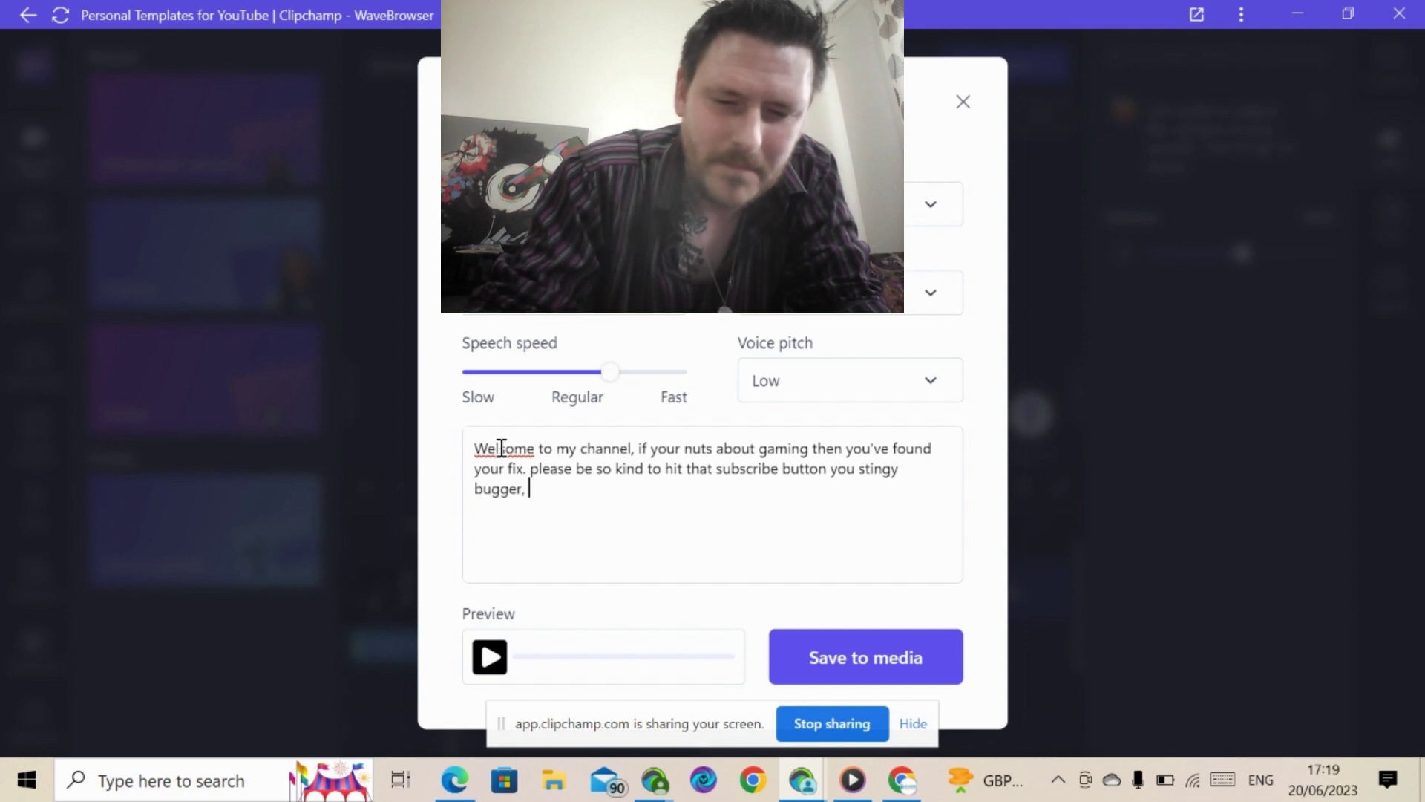
type("like and turn on me")
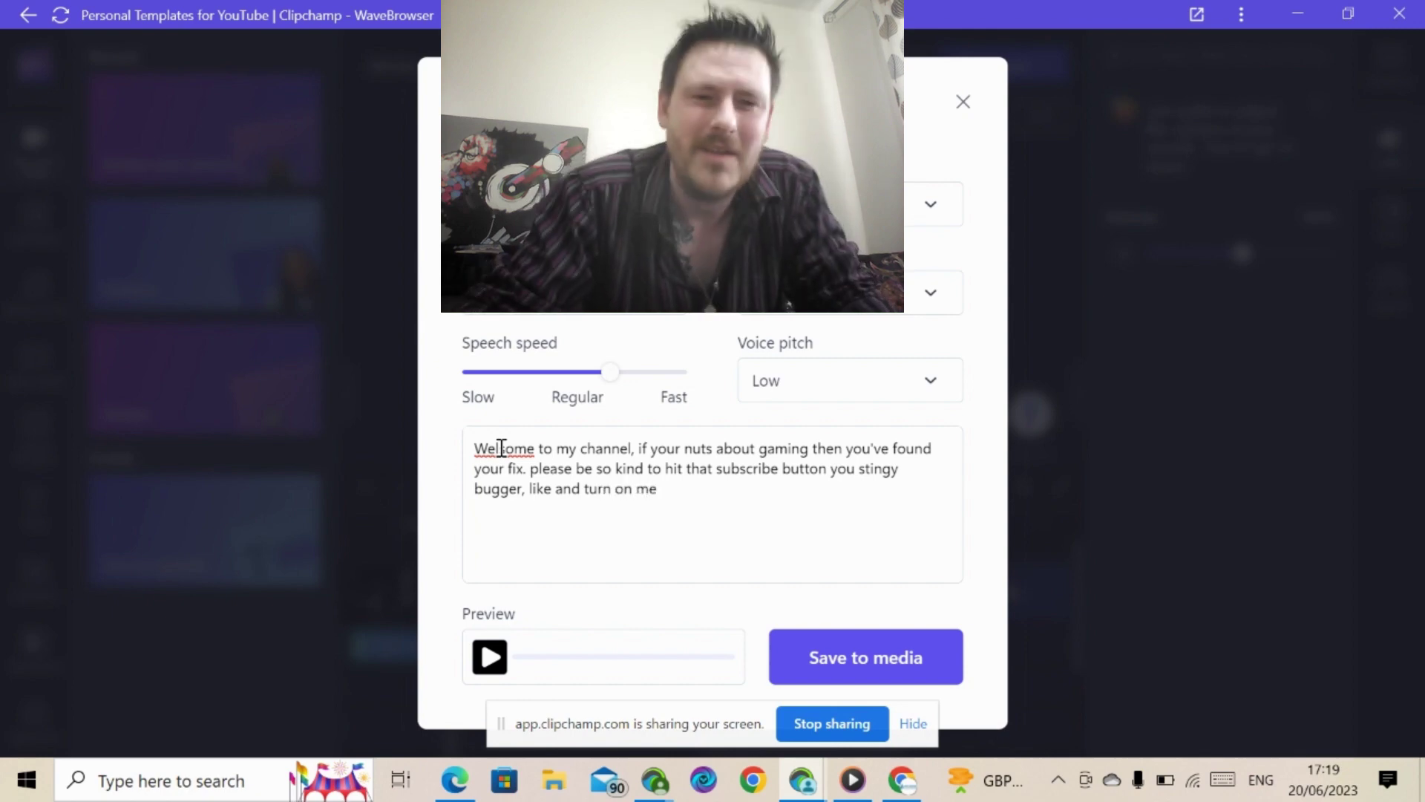
Step: Correct the misspelled first word of the voiceover text to "Welcome" and preview the voiceover
right_click(490, 454)
left_click(565, 268)
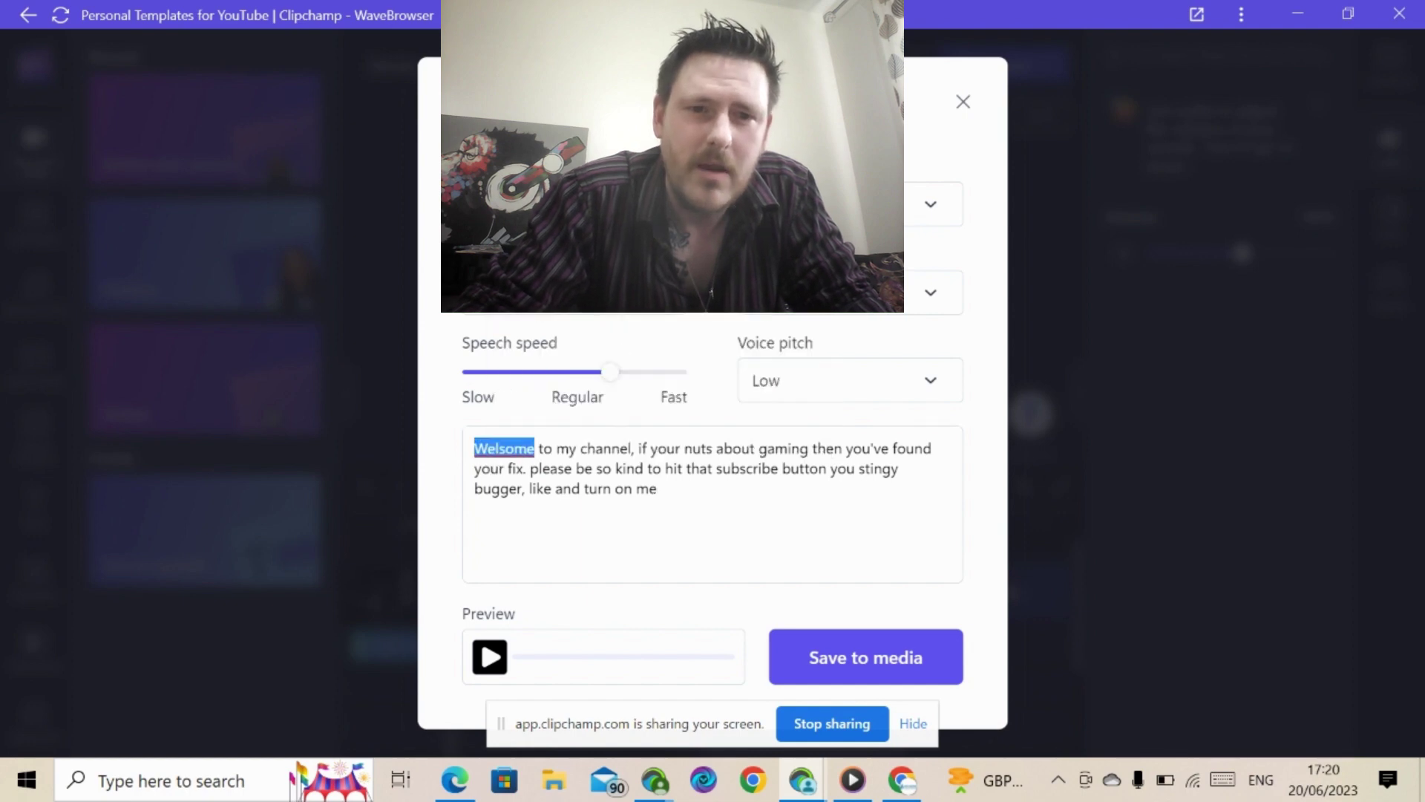
left_click(496, 668)
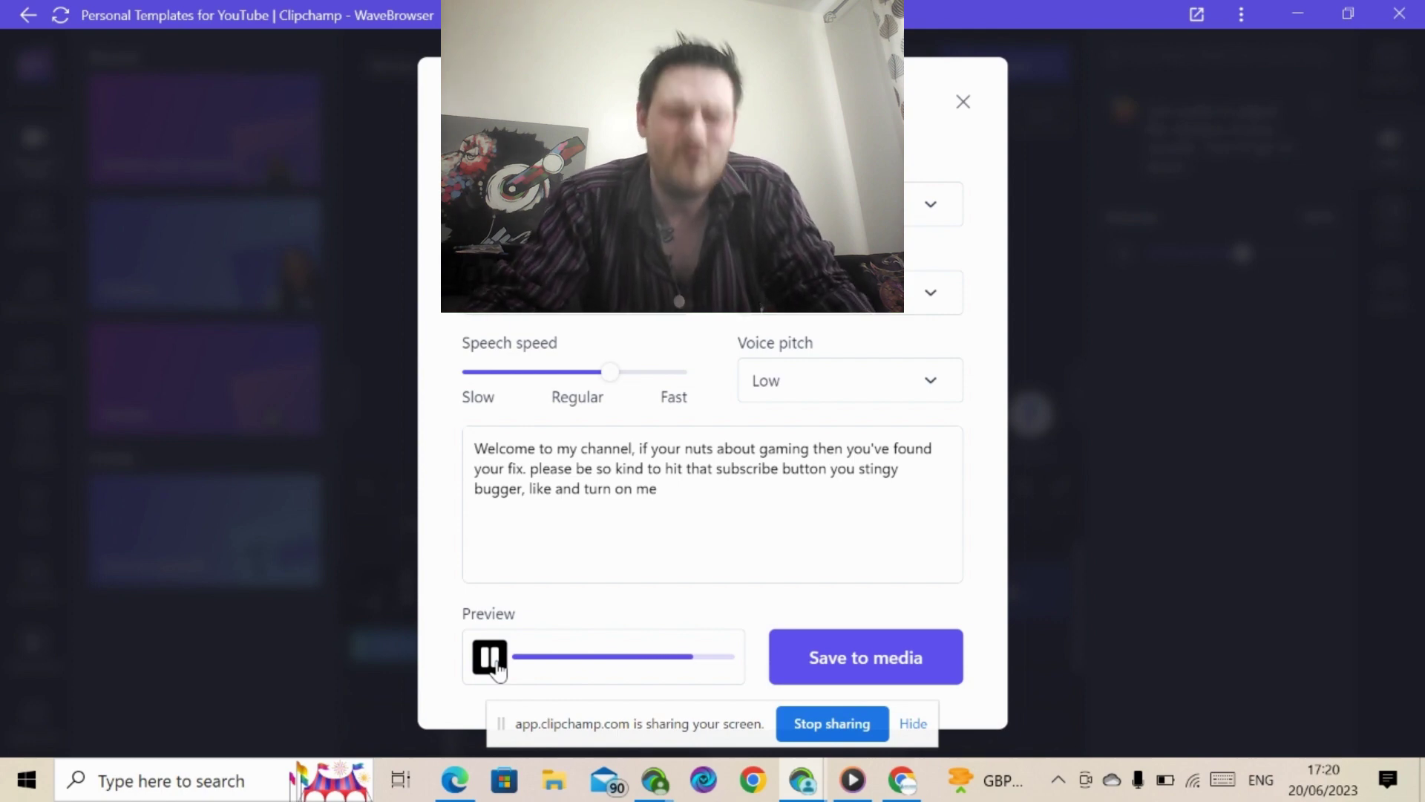
Step: Save the voiceover to the media and place it on the audio track directly after the Hud Swish sound
left_click(850, 661)
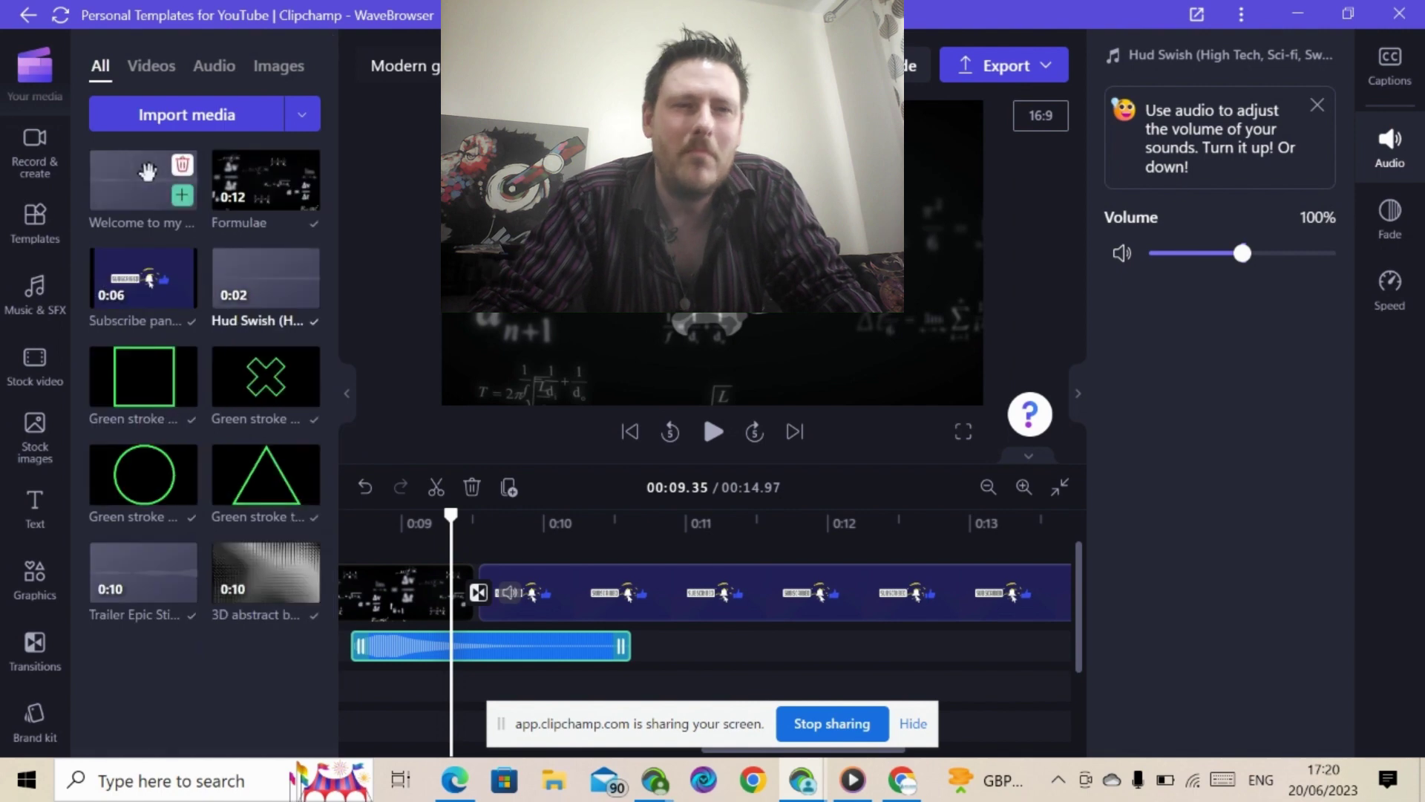
left_click_drag(689, 621, 657, 640)
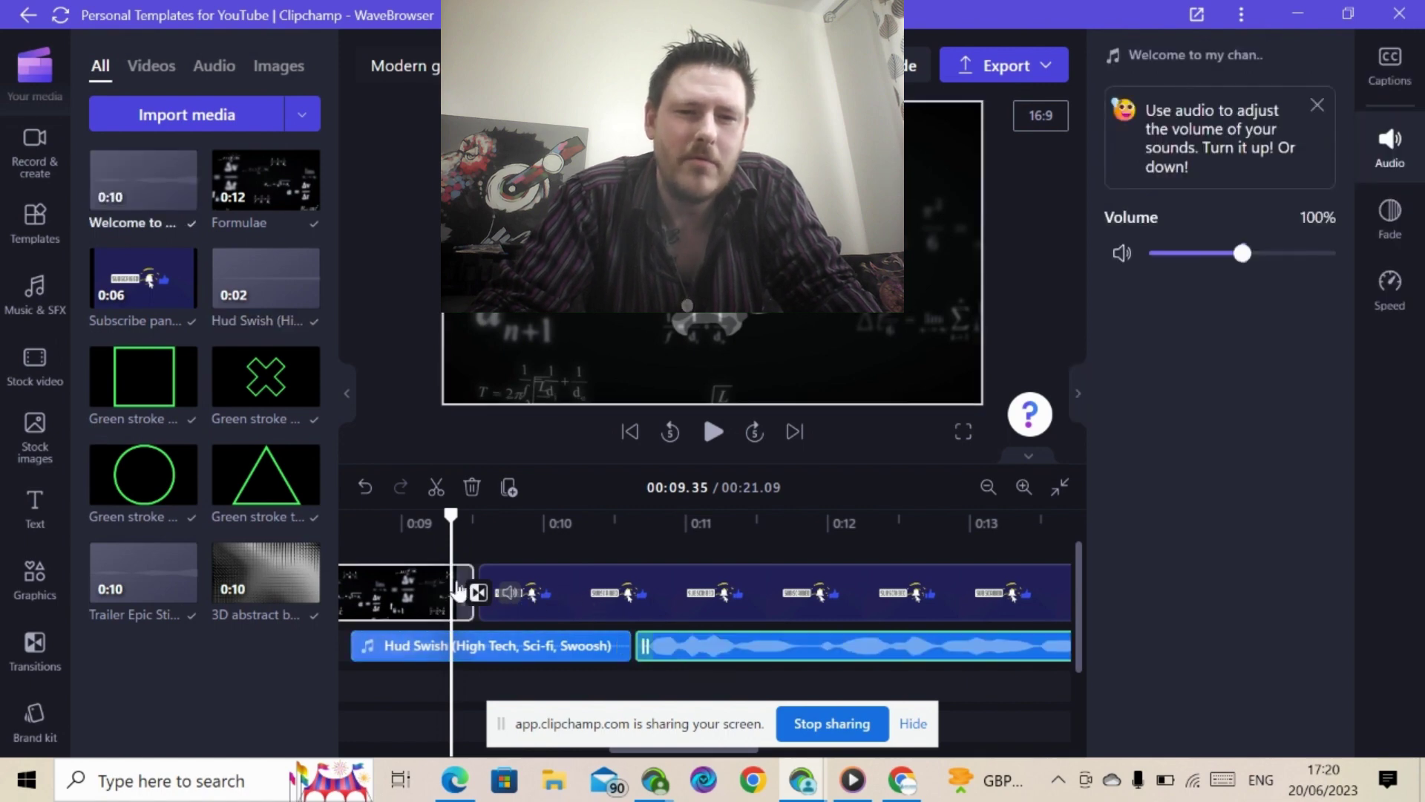
Step: Play back the timeline from the Hud Swish sound into the voiceover to check how they fit together
left_click(672, 594)
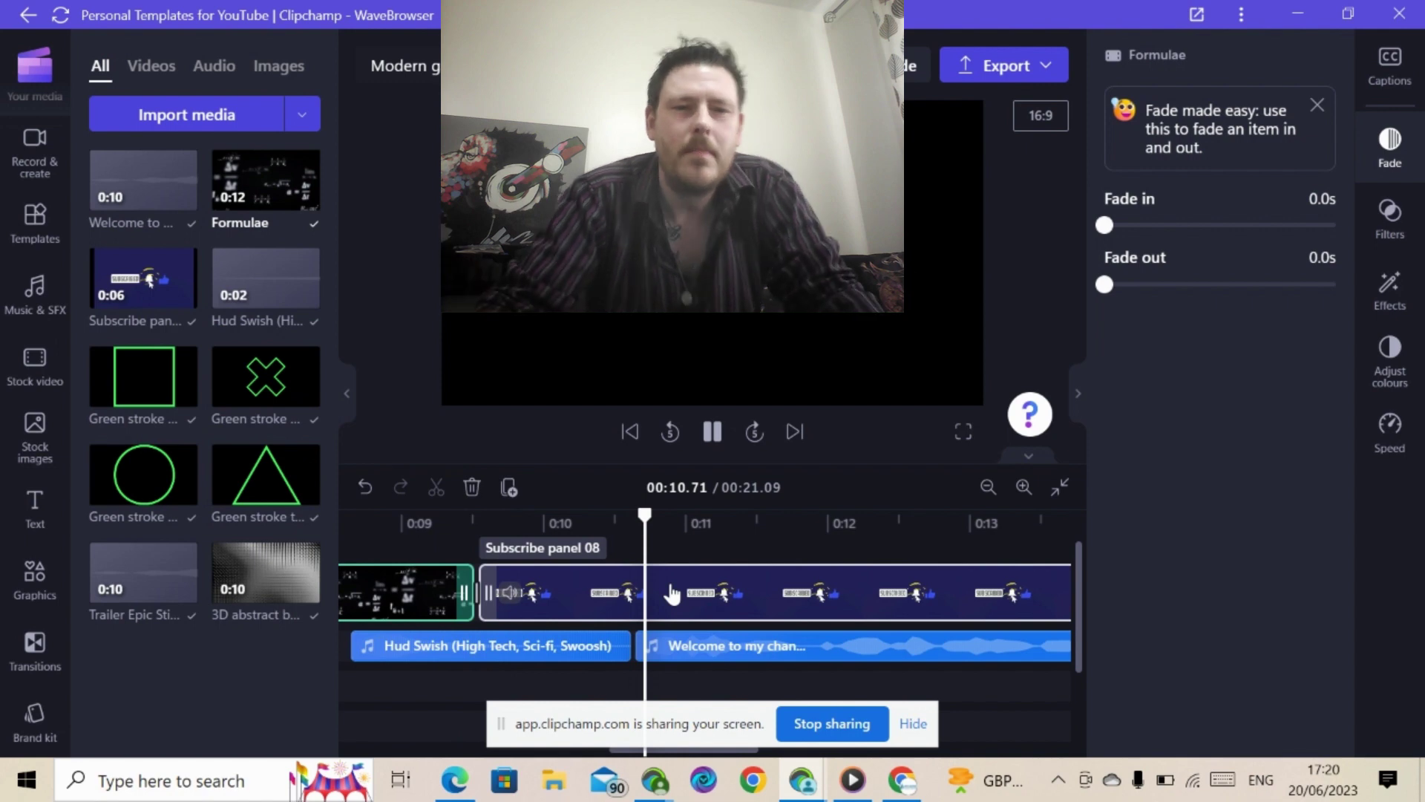
left_click_drag(486, 591, 456, 594)
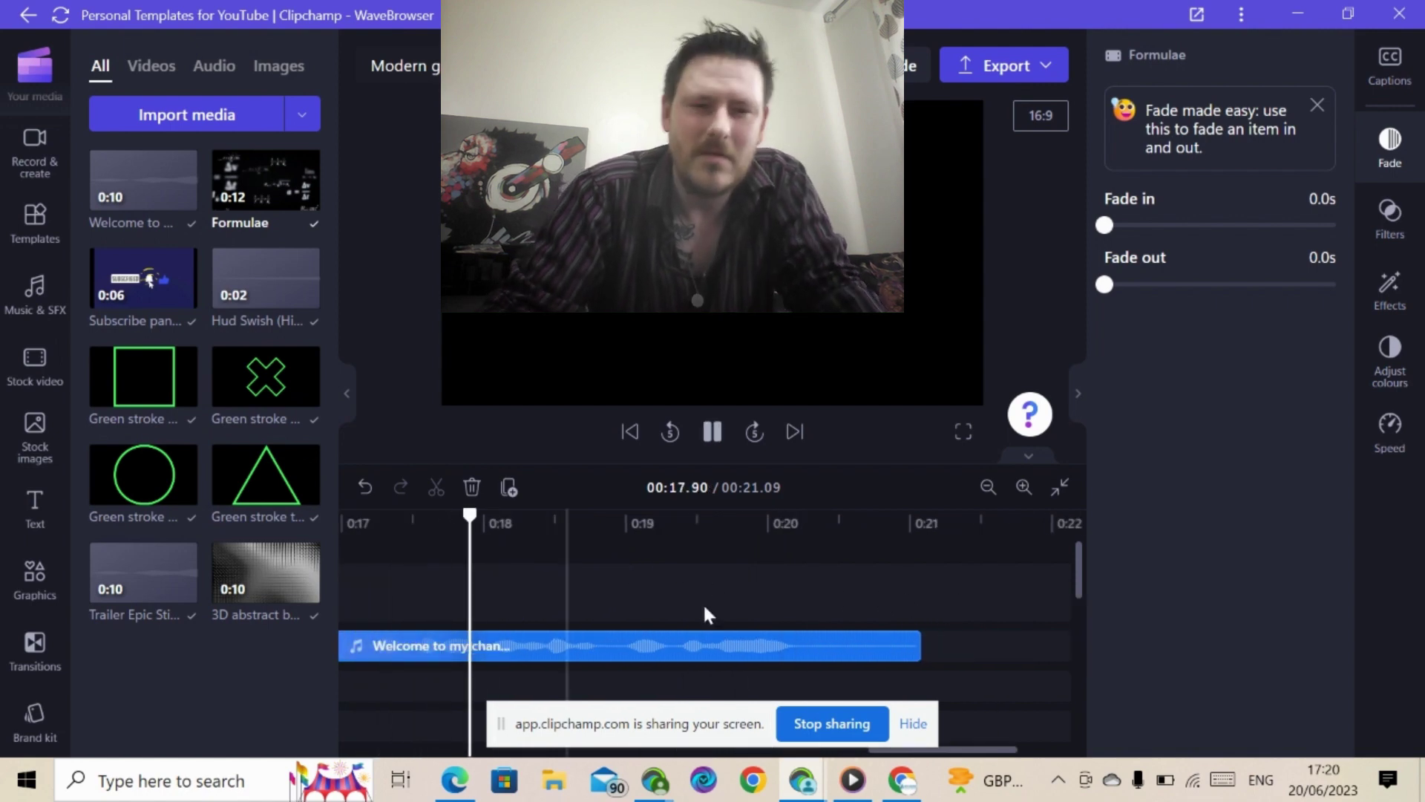
key("space")
Step: Step the playhead back to 00:14.86 and move the subscribe panel clip later above the voiceover so it ends at about 00:19.5
key("Left")
key("Left")
key("Left")
key("Left")
key("Left")
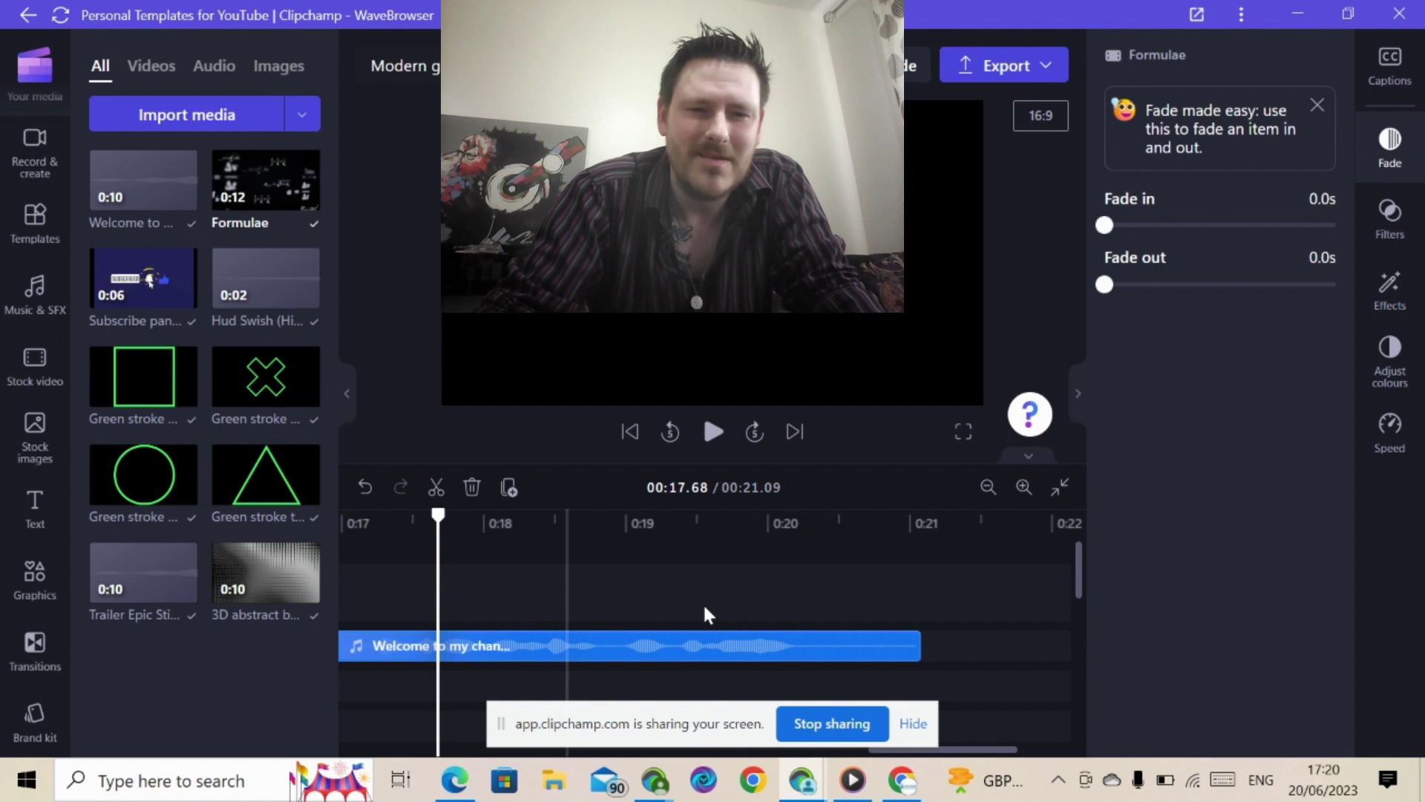
key("Left")
key("Left")
key("Left")
key("Left")
key("Left")
key("Left")
key("Left")
key("Left")
key("Left")
key("Left")
key("Left")
key("Left")
key("Left")
key("Left")
key("Left")
key("Left")
key("Left")
key("Left")
key("Left")
key("Left")
key("Left")
key("Left")
key("Left")
key("Left")
key("Left")
key("Left")
key("Left")
key("Left")
key("Left")
key("Left")
key("Left")
key("Left")
key("Left")
key("Left")
key("Left")
key("Left")
key("Left")
key("Left")
key("Left")
key("Left")
key("Left")
key("Left")
key("Left")
key("Left")
key("Left")
key("Left")
key("Left")
key("Left")
key("Left")
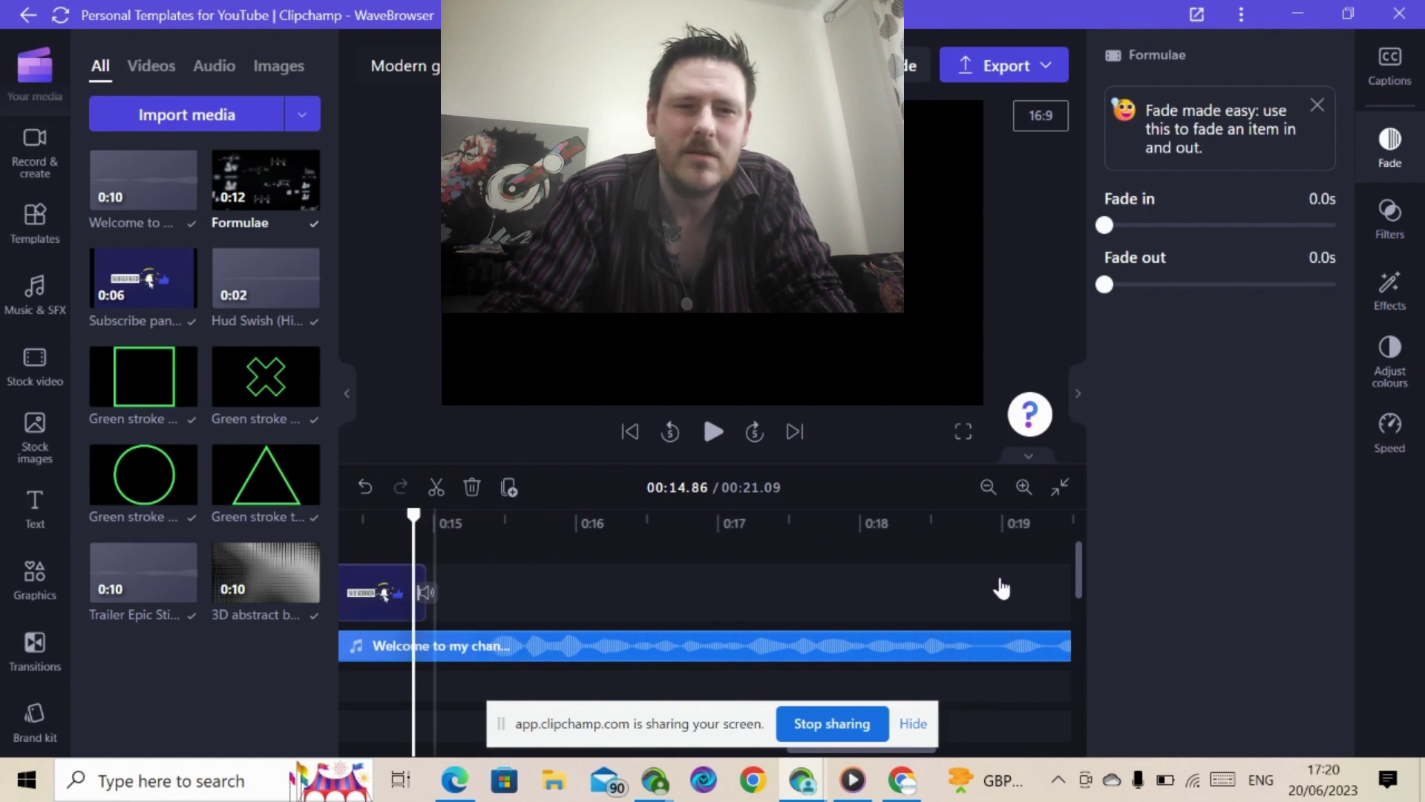
left_click(977, 586)
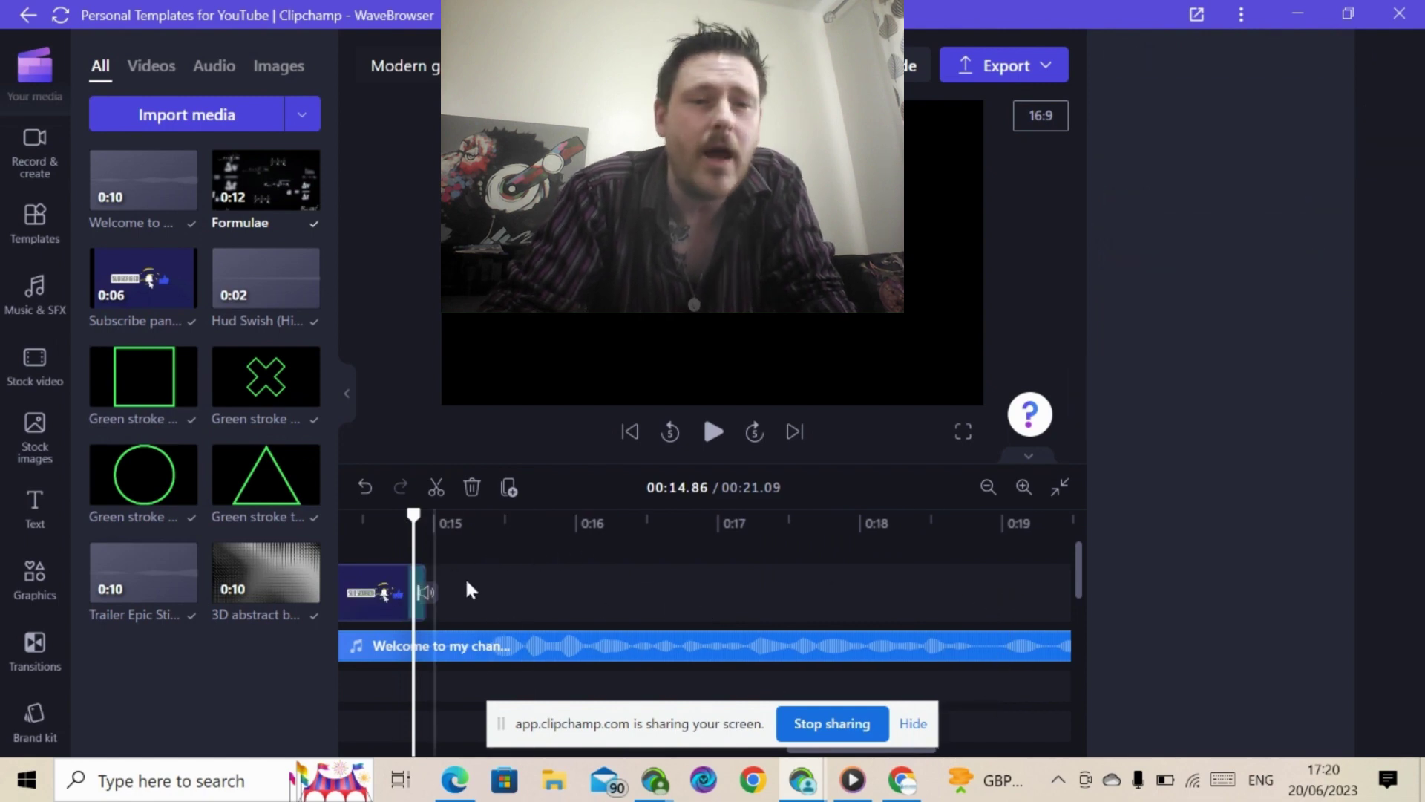
left_click(375, 591)
left_click_drag(375, 592, 1032, 578)
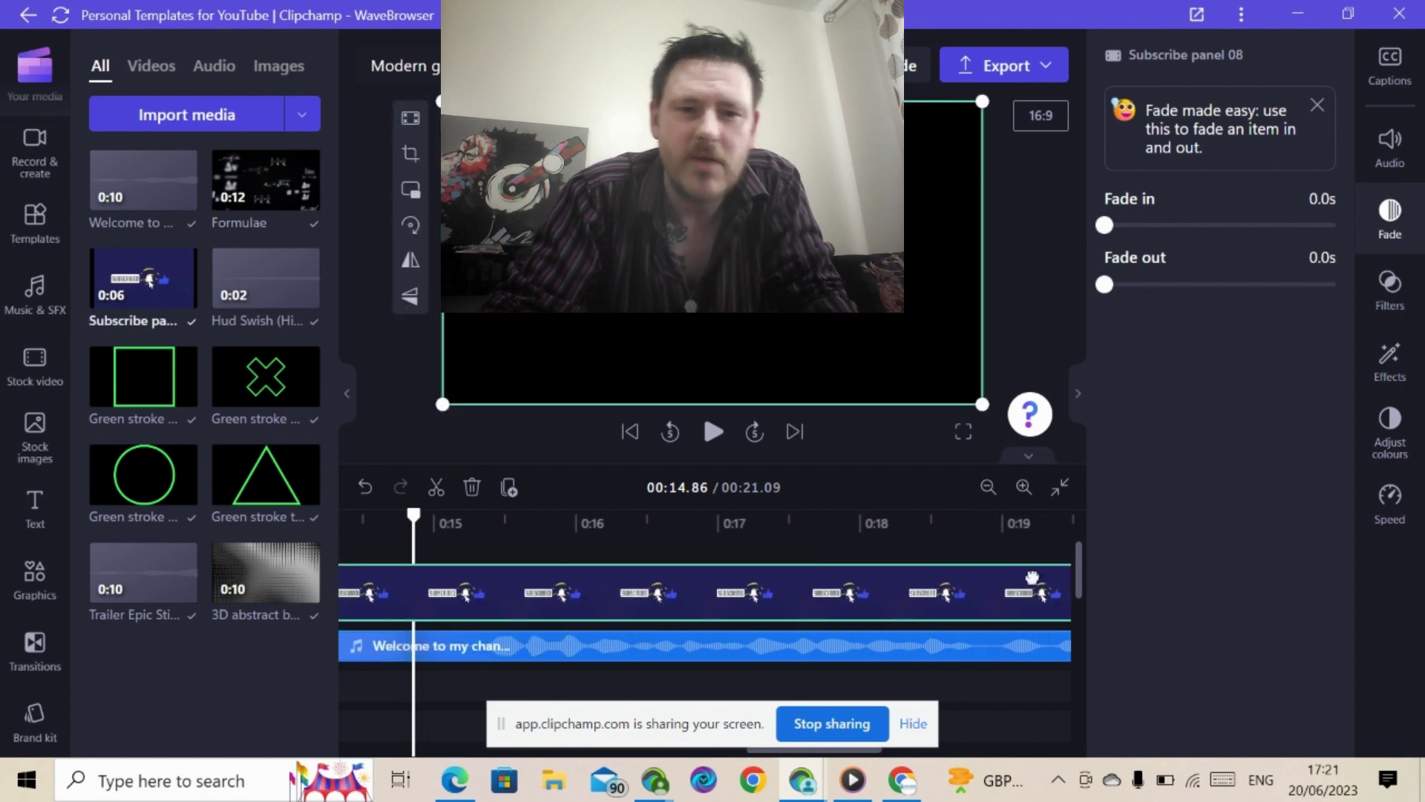
Step: Play back the moved subscribe panel with the voiceover to the end and step back through the last moments
left_click(1032, 578)
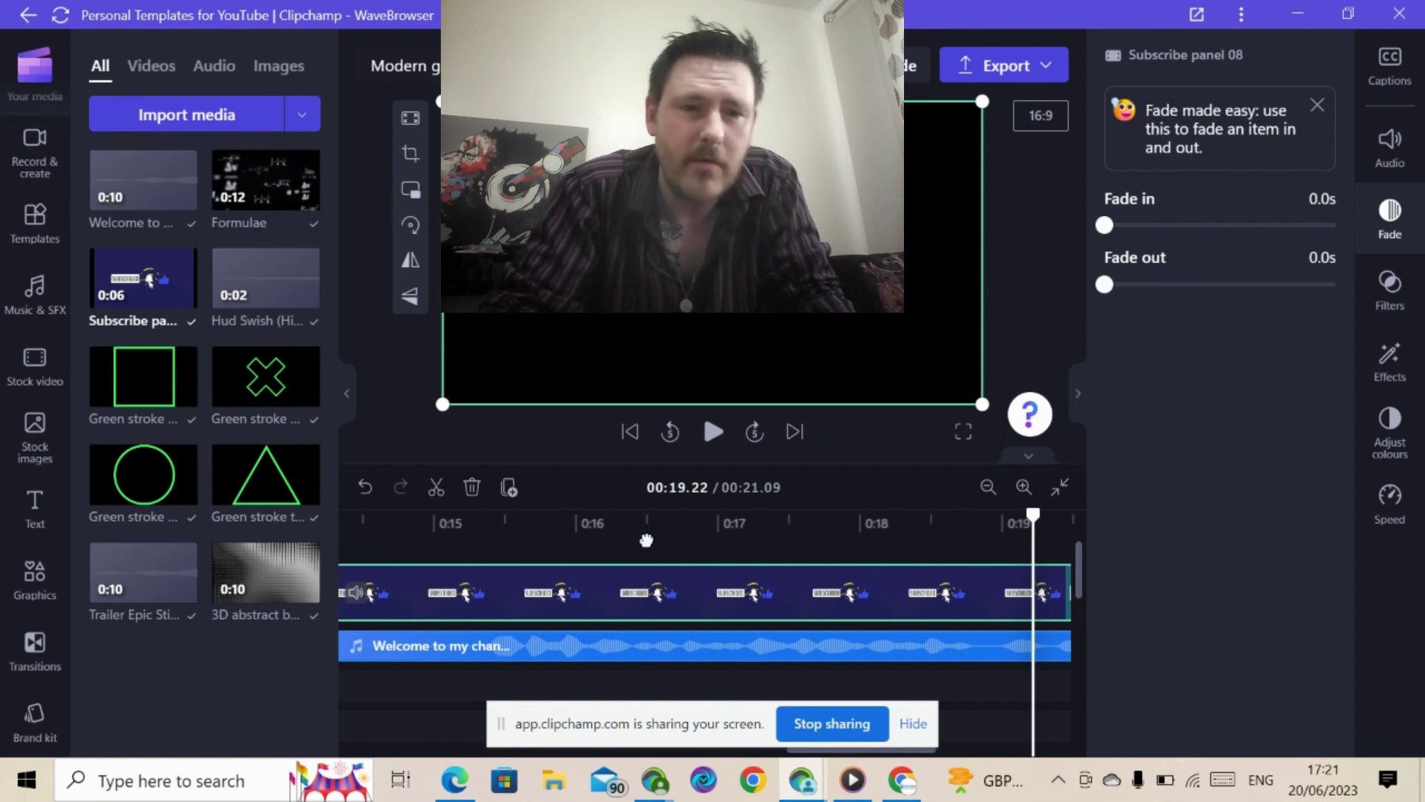
left_click(365, 525)
key("space")
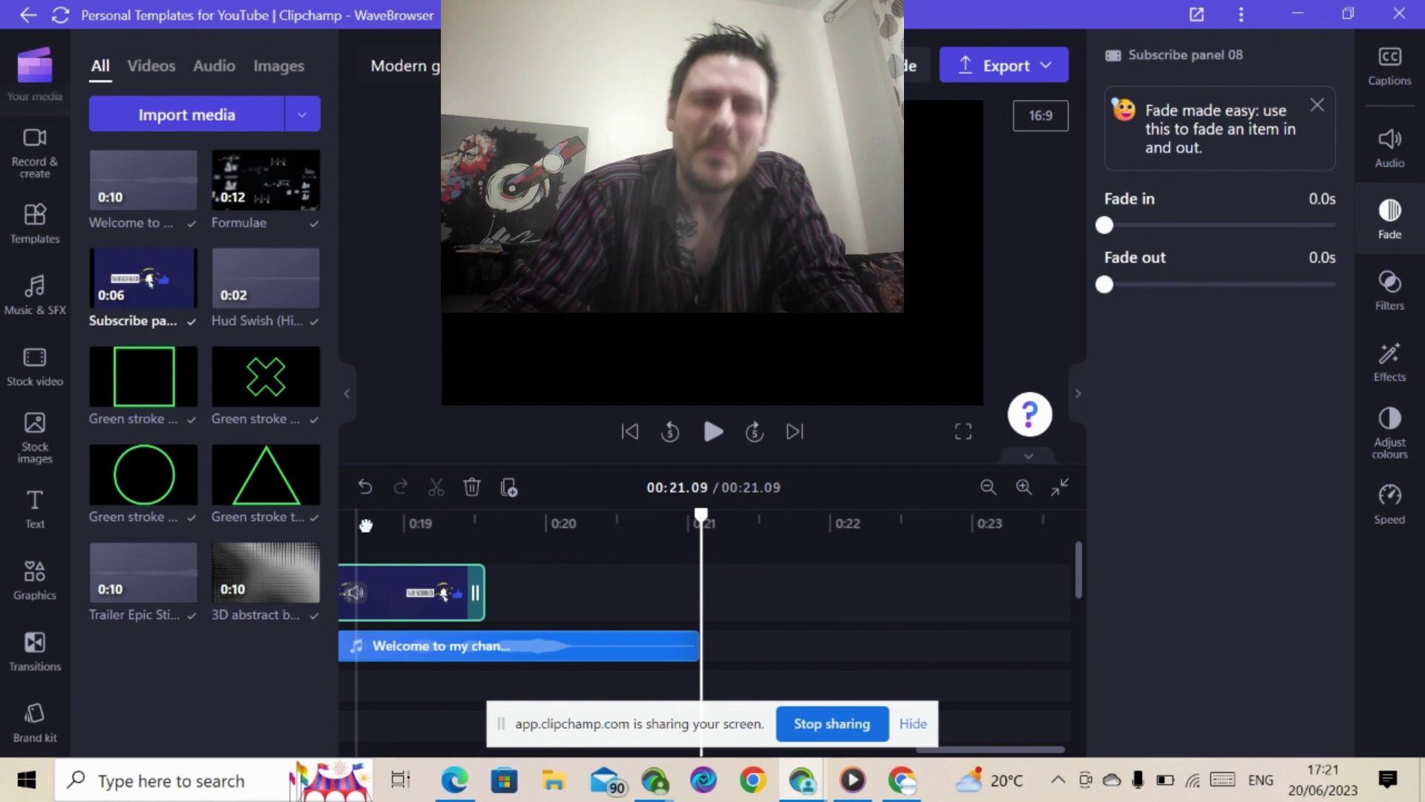
key("Left")
key("Left")
key("Left")
key("Left")
key("Left")
key("Left")
key("Left")
key("Left")
key("Left")
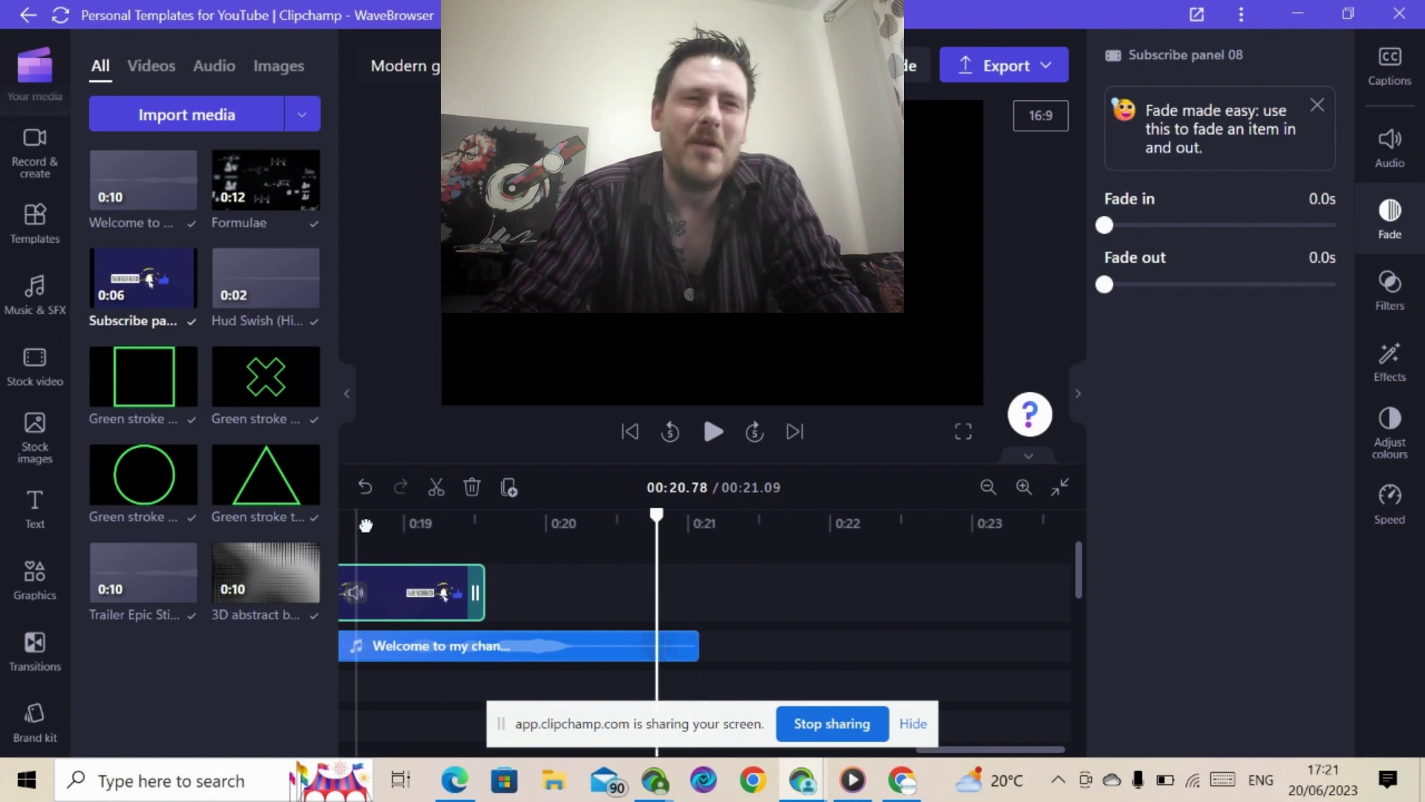
scroll(386, 564, "left", 5)
left_click(414, 593)
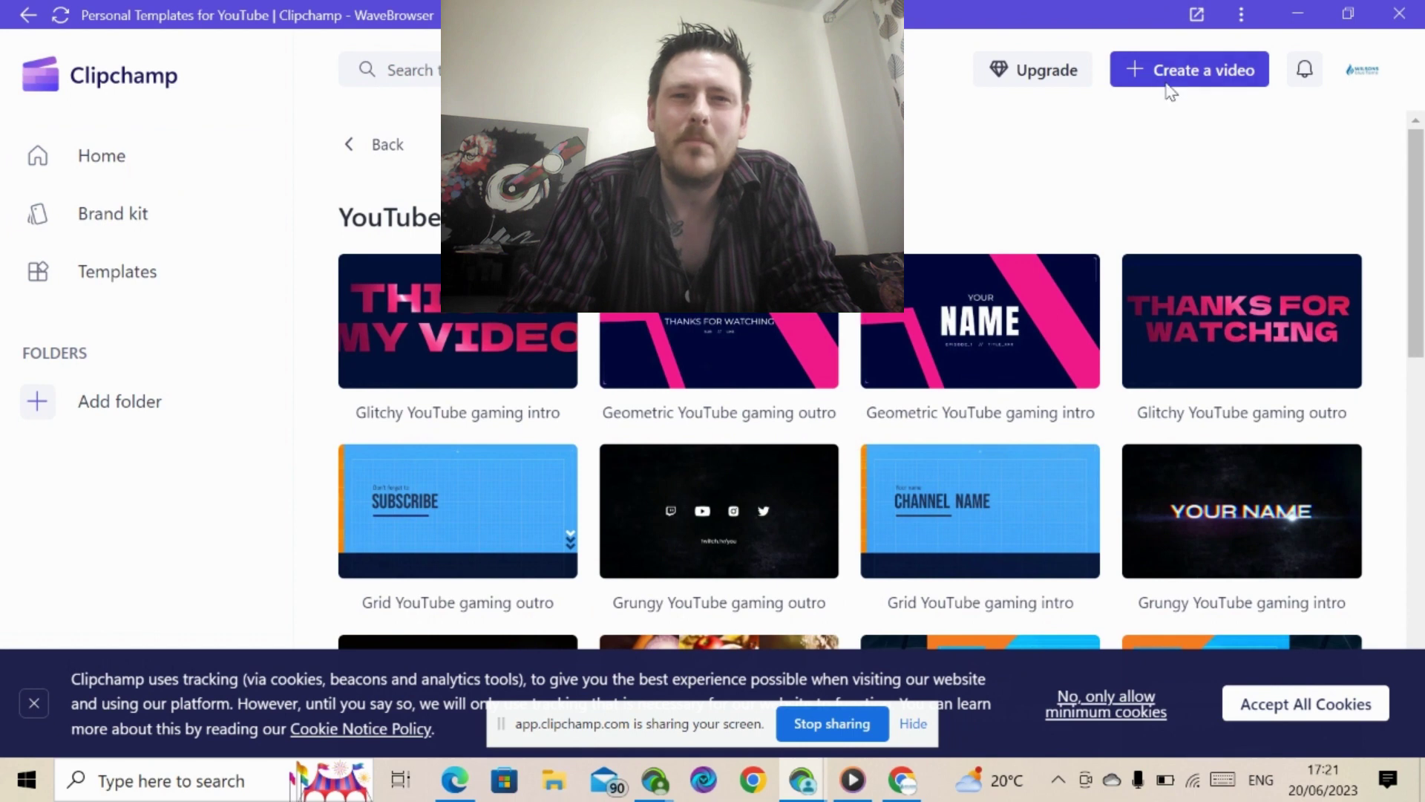
Step: Create a new video and import the image pexels-sharad-kachhi-3937174 from the Downloads folder
left_click(714, 472)
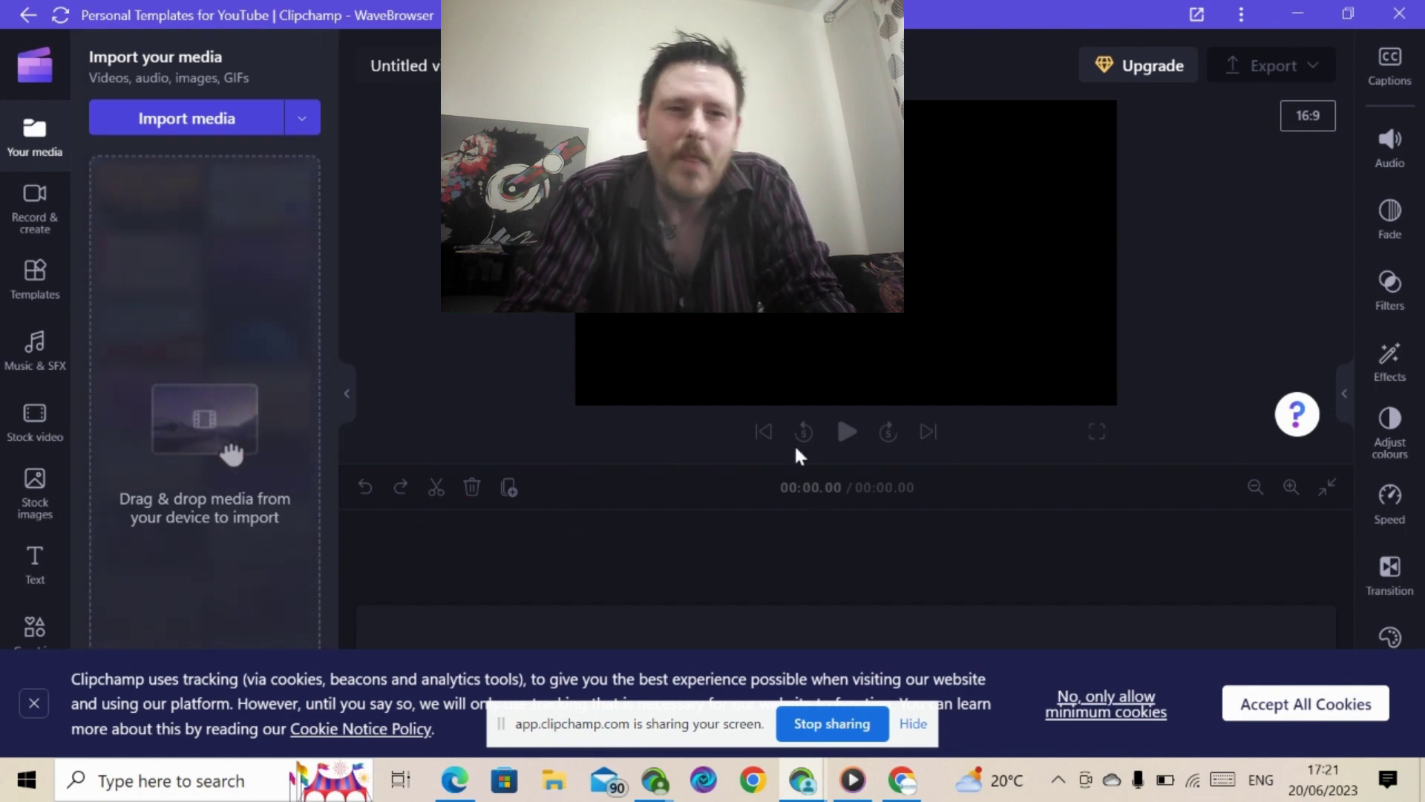
left_click(233, 126)
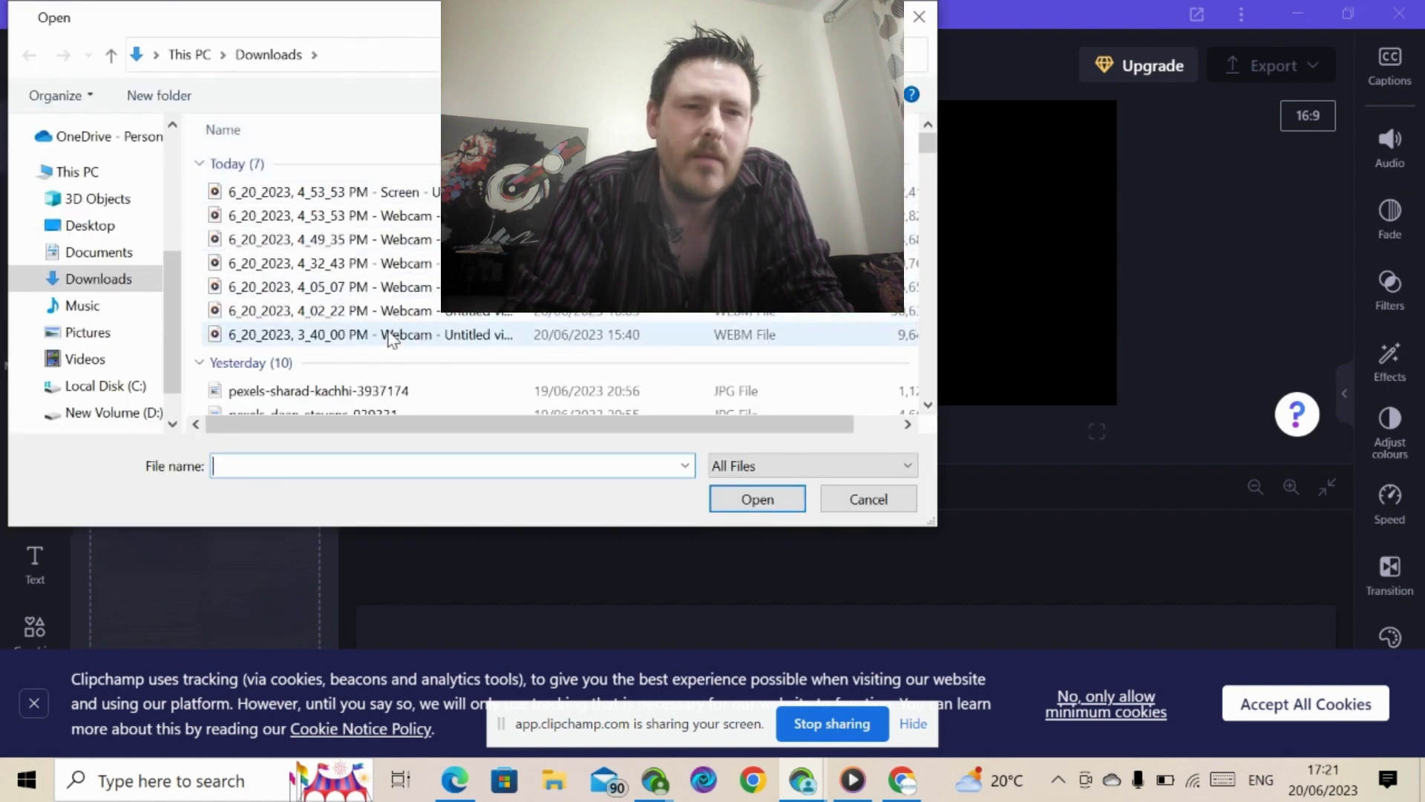
left_click(386, 401)
left_click_drag(389, 401, 208, 603)
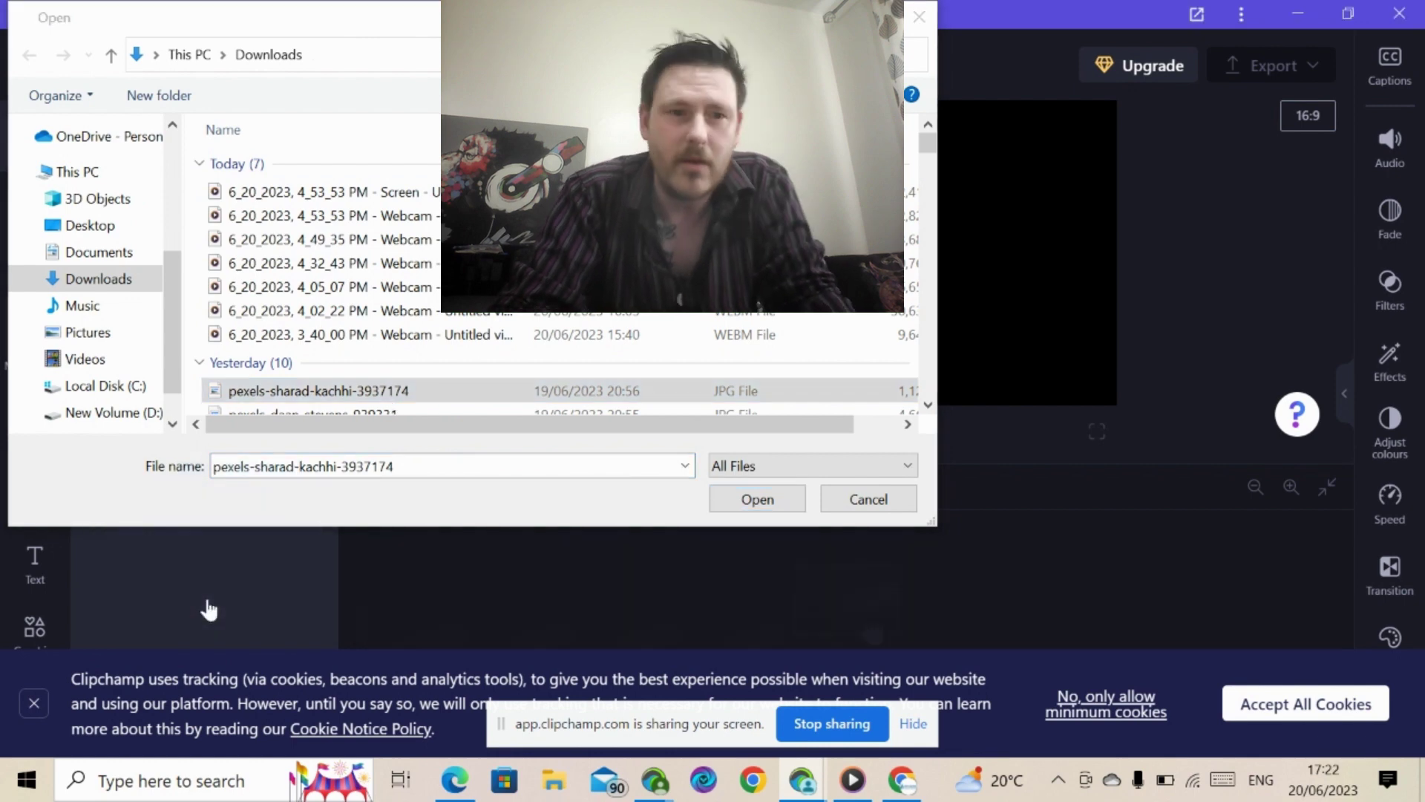
left_click(918, 30)
left_click(917, 22)
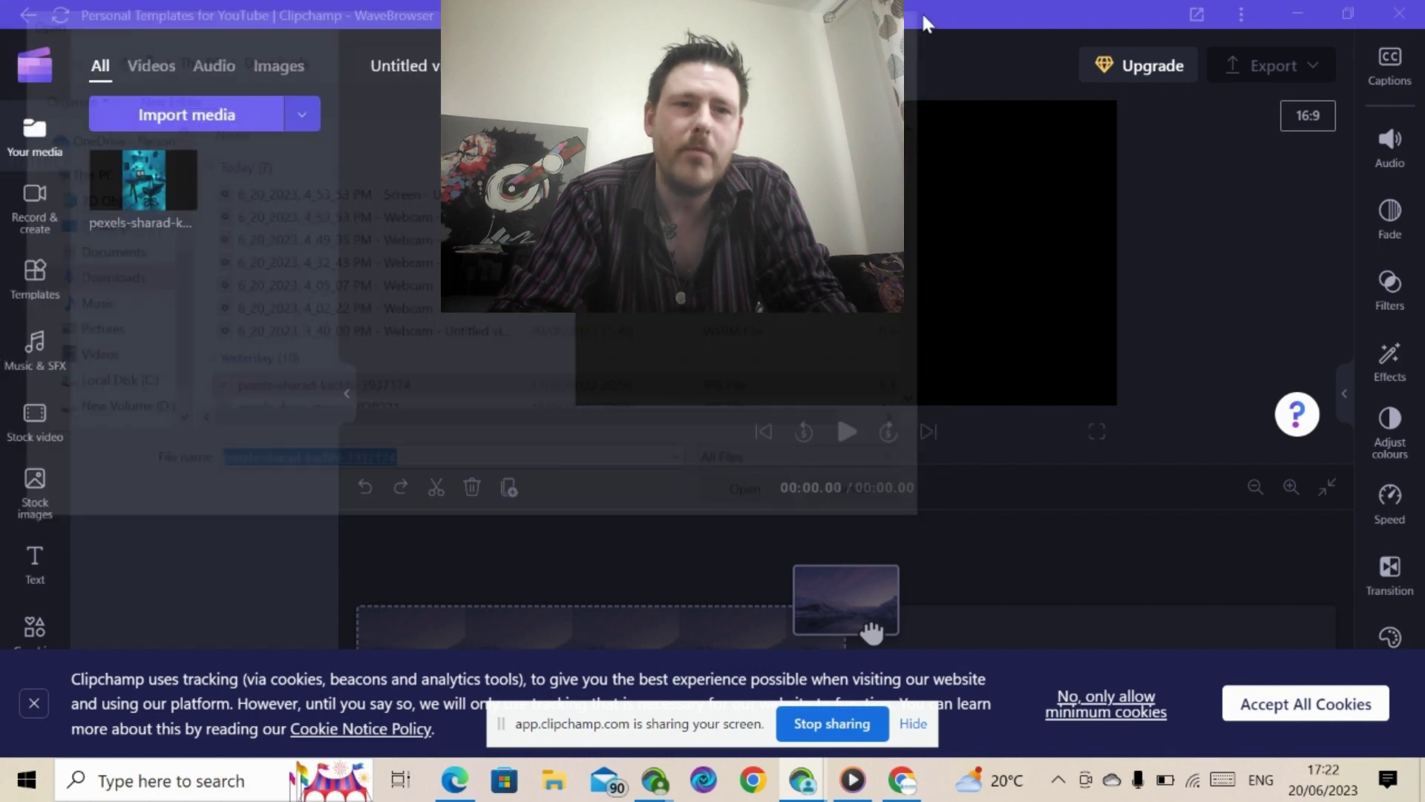
Step: Place the imported image at the start of the timeline and apply the Green screen effect to it
mouse_move(145, 175)
left_click_drag(145, 175, 418, 639)
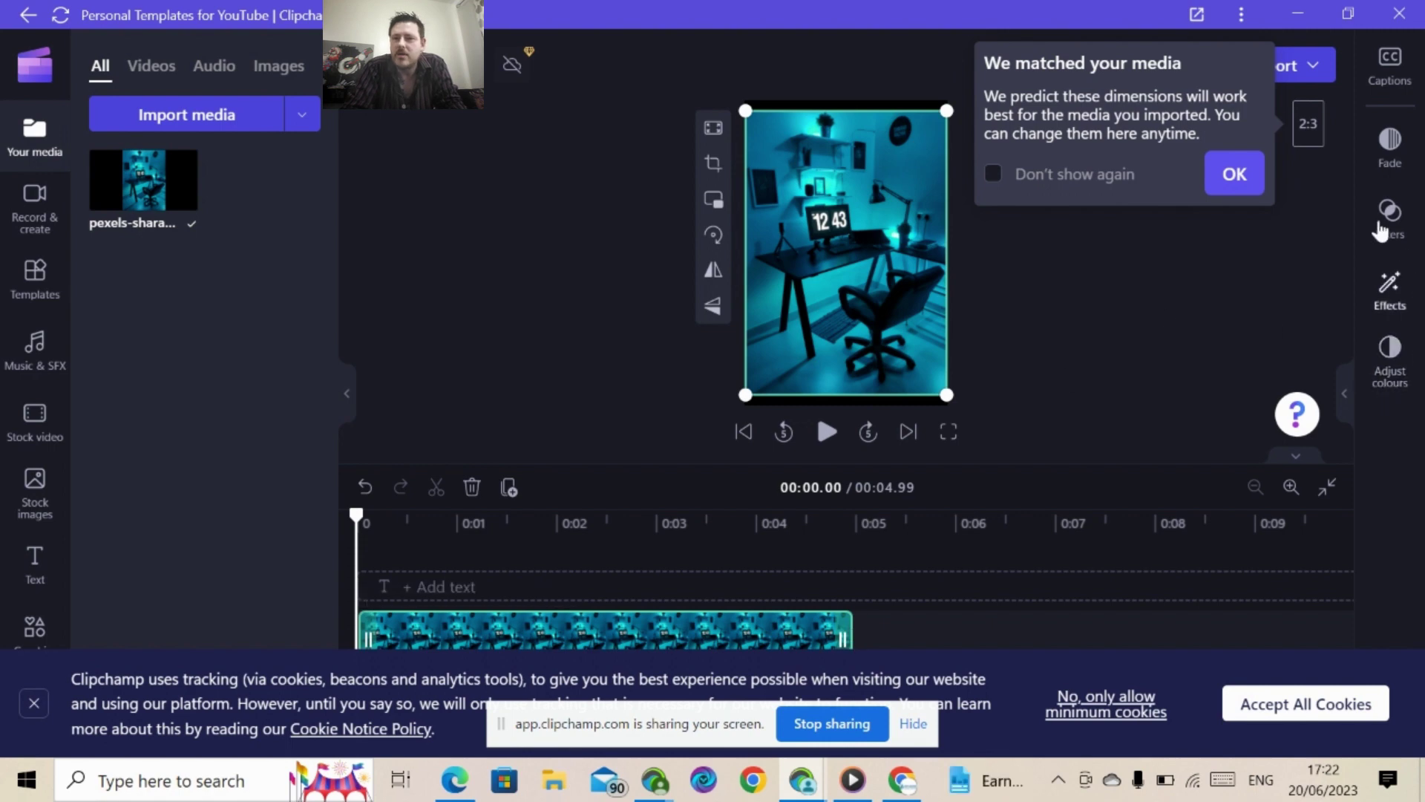
left_click(1394, 292)
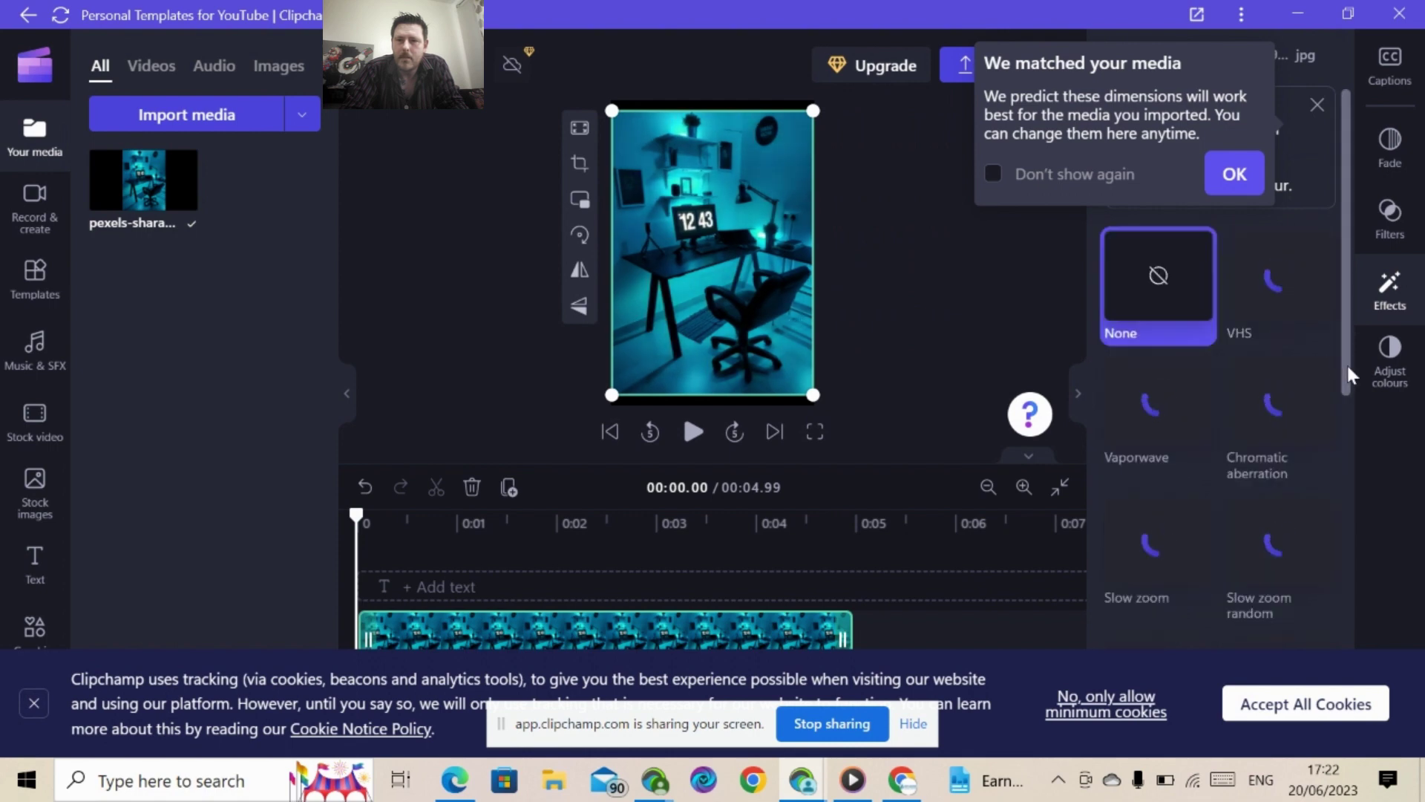
left_click_drag(1340, 386, 1318, 572)
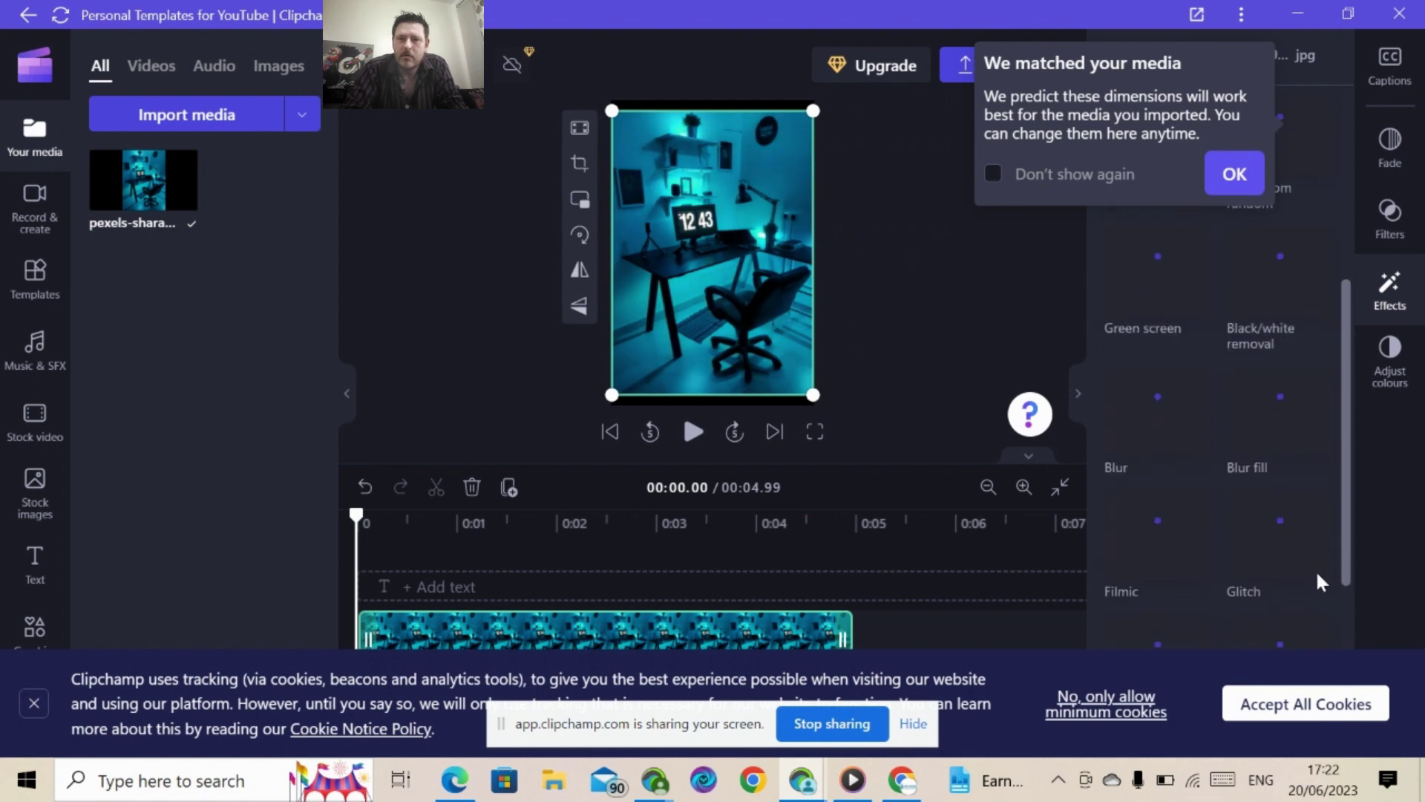
scroll(1217, 379, "down", 1)
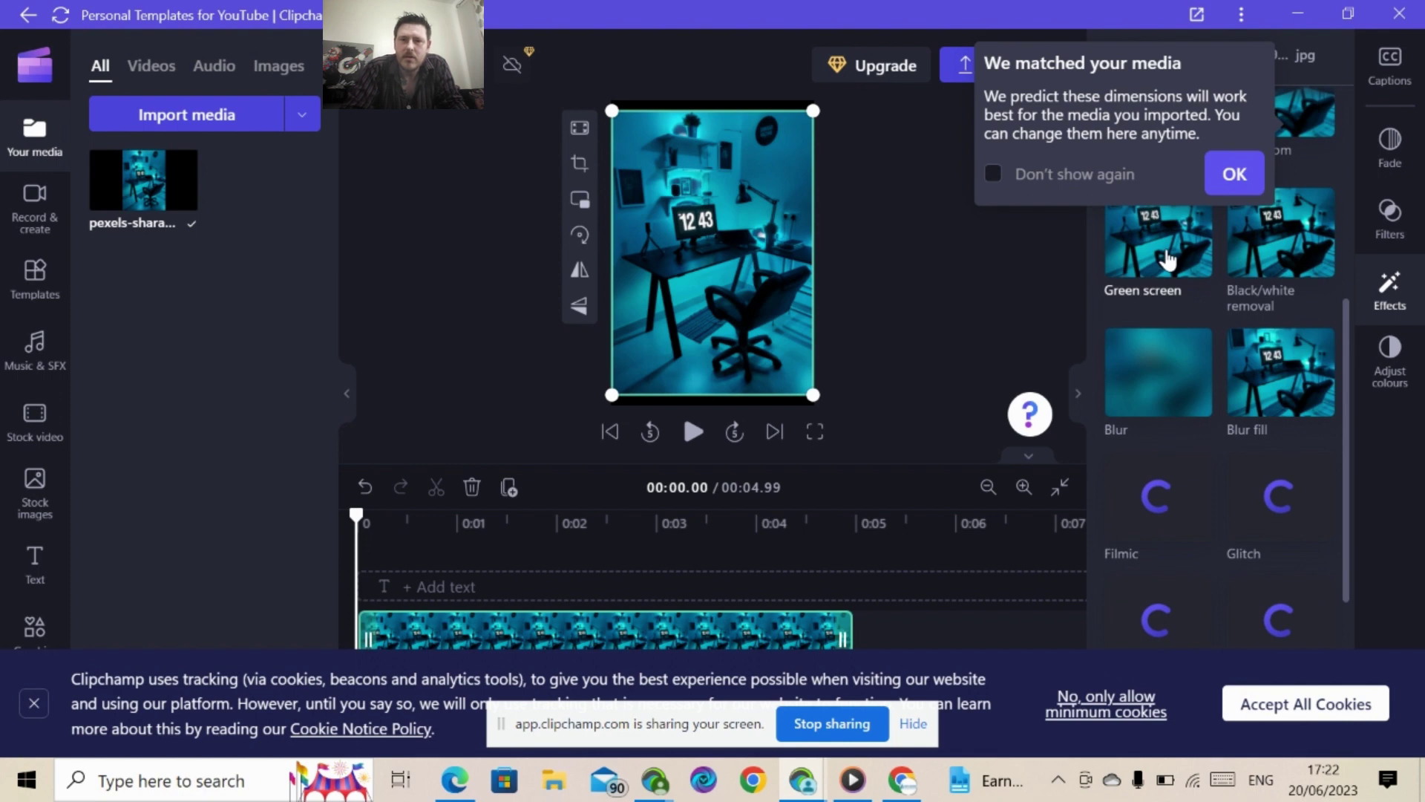
left_click(1166, 293)
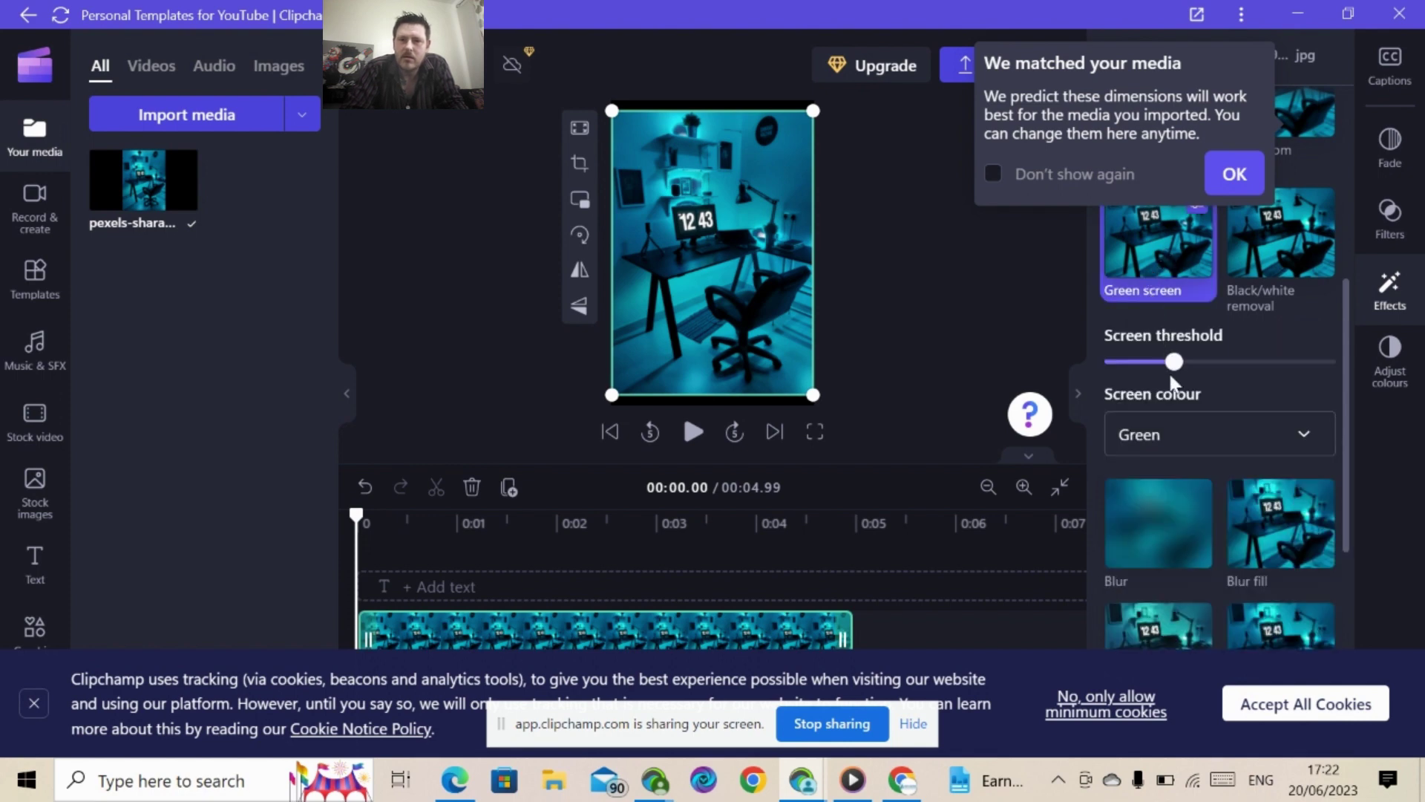
Step: Set the Green screen effect's screen colour to Blue and reduce the screen threshold to its minimum
left_click_drag(1171, 361, 1114, 364)
left_click(1211, 344)
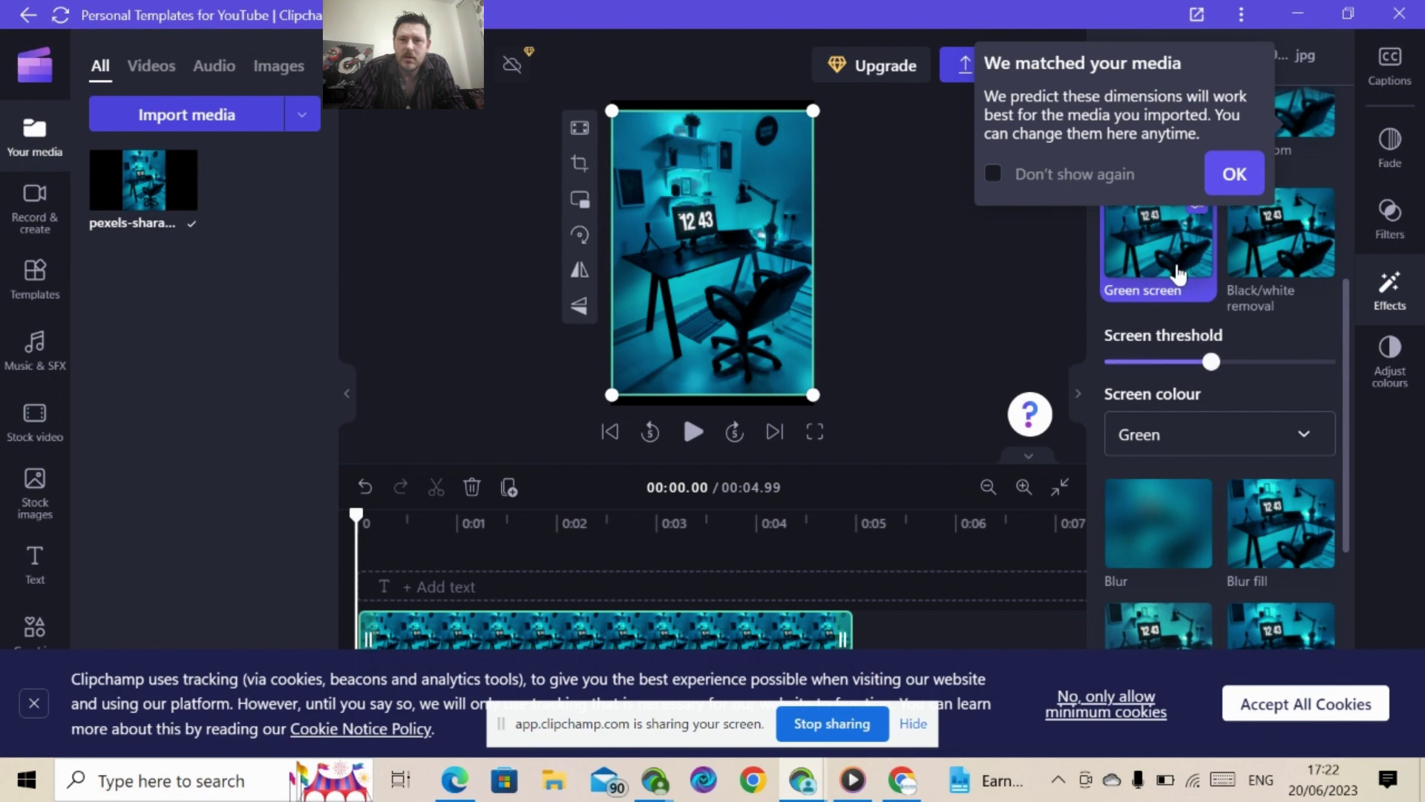
left_click(1308, 435)
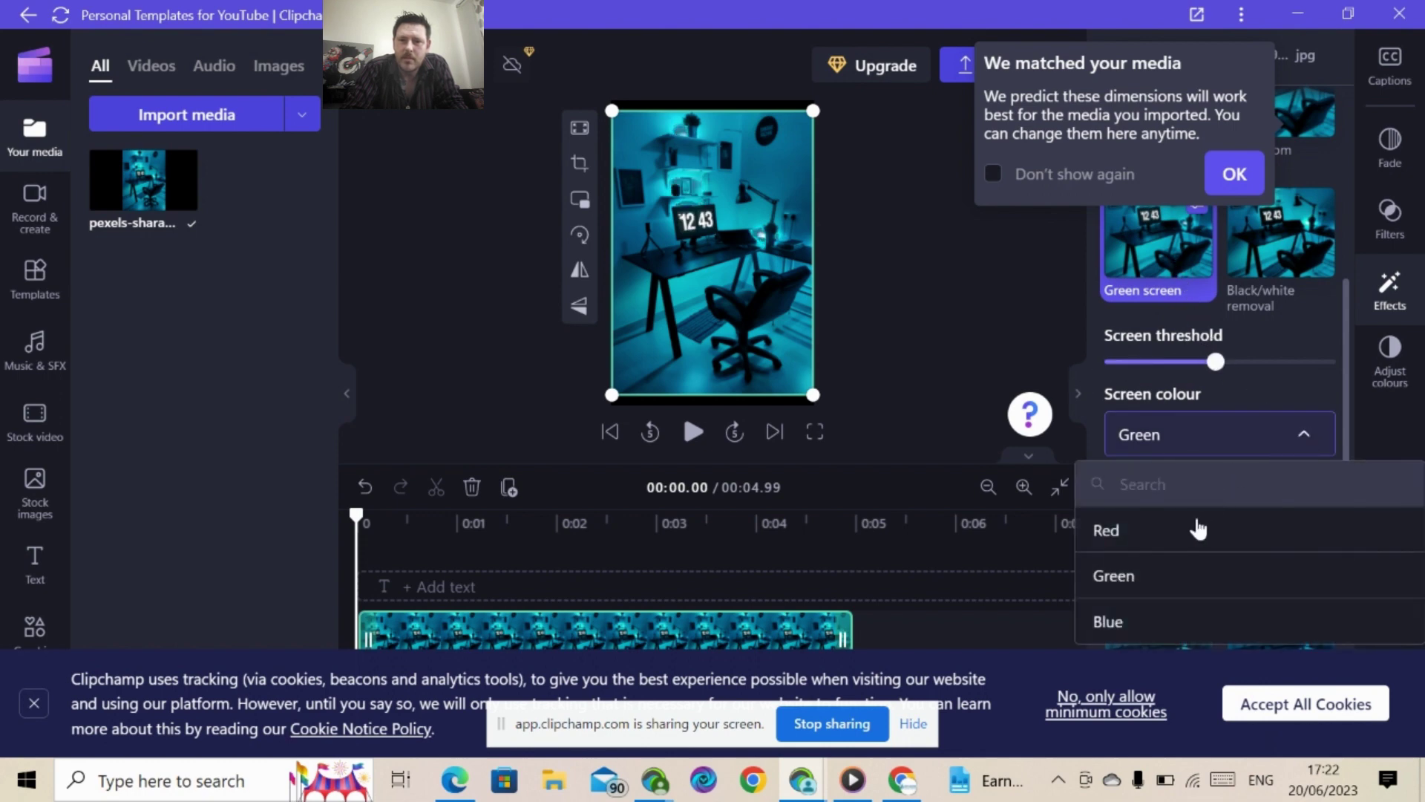
left_click(1161, 619)
left_click_drag(1215, 363, 1087, 385)
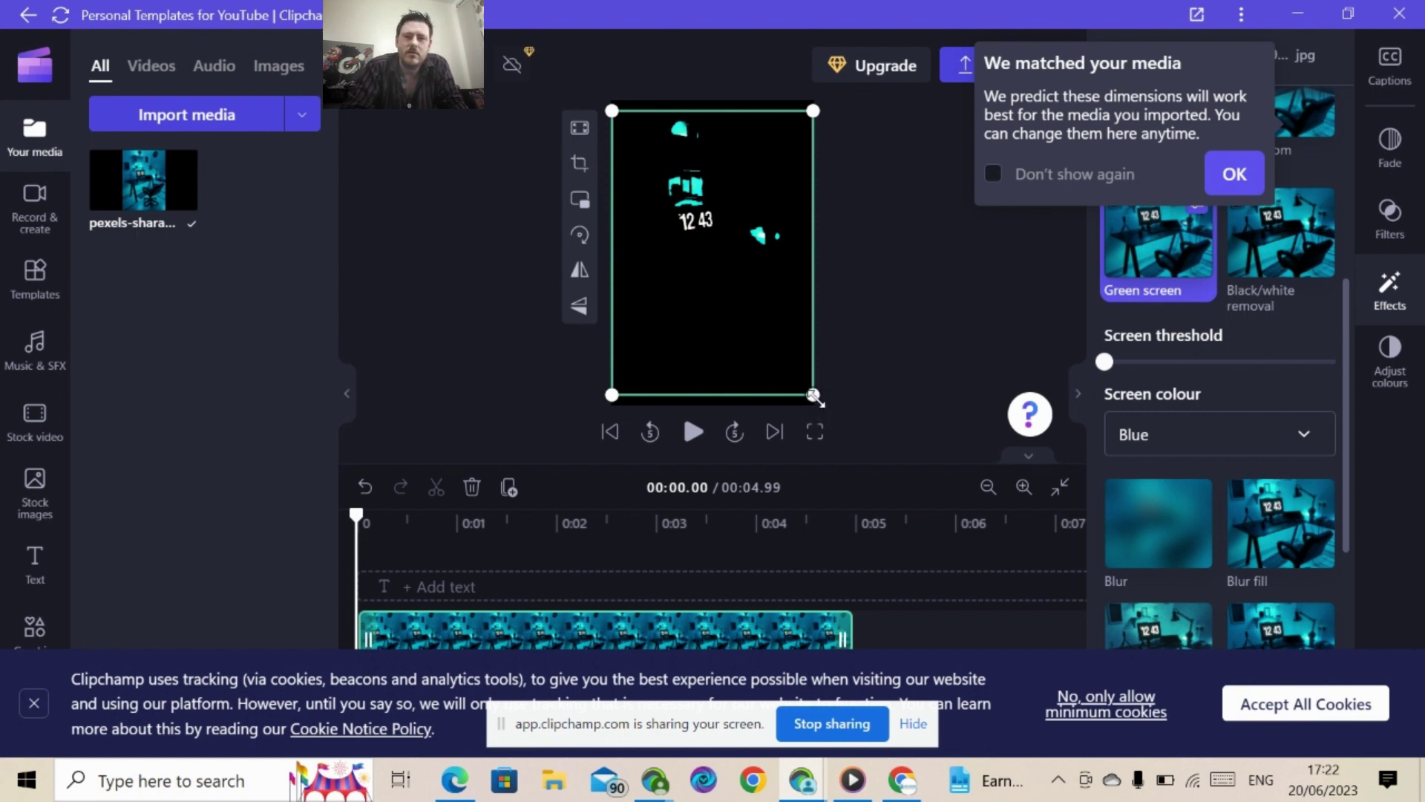
Step: Crop the image down to its upper-left part and move it outside the canvas, beside the lower-left edge
left_click(580, 163)
left_click_drag(806, 392, 766, 261)
left_click(579, 128)
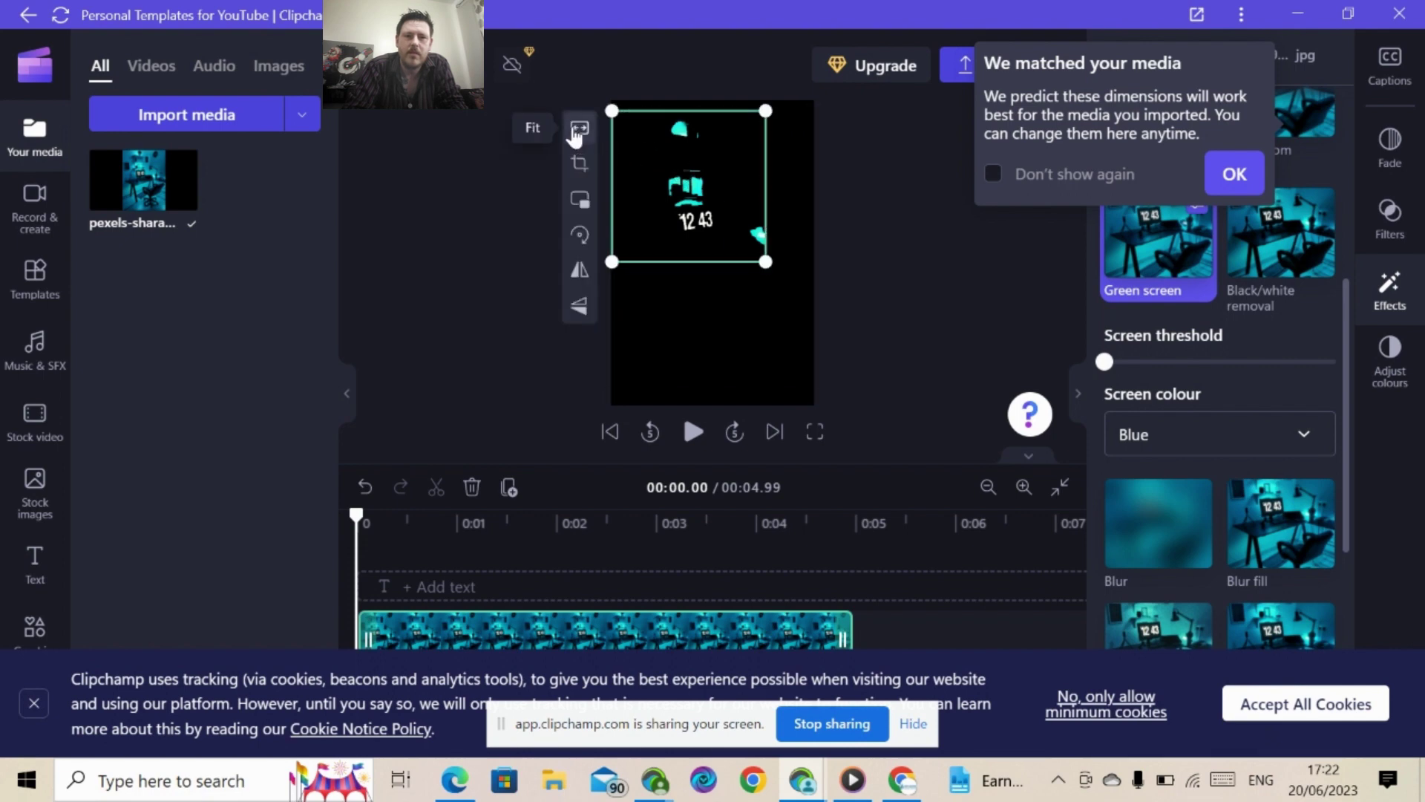
left_click_drag(670, 176, 510, 312)
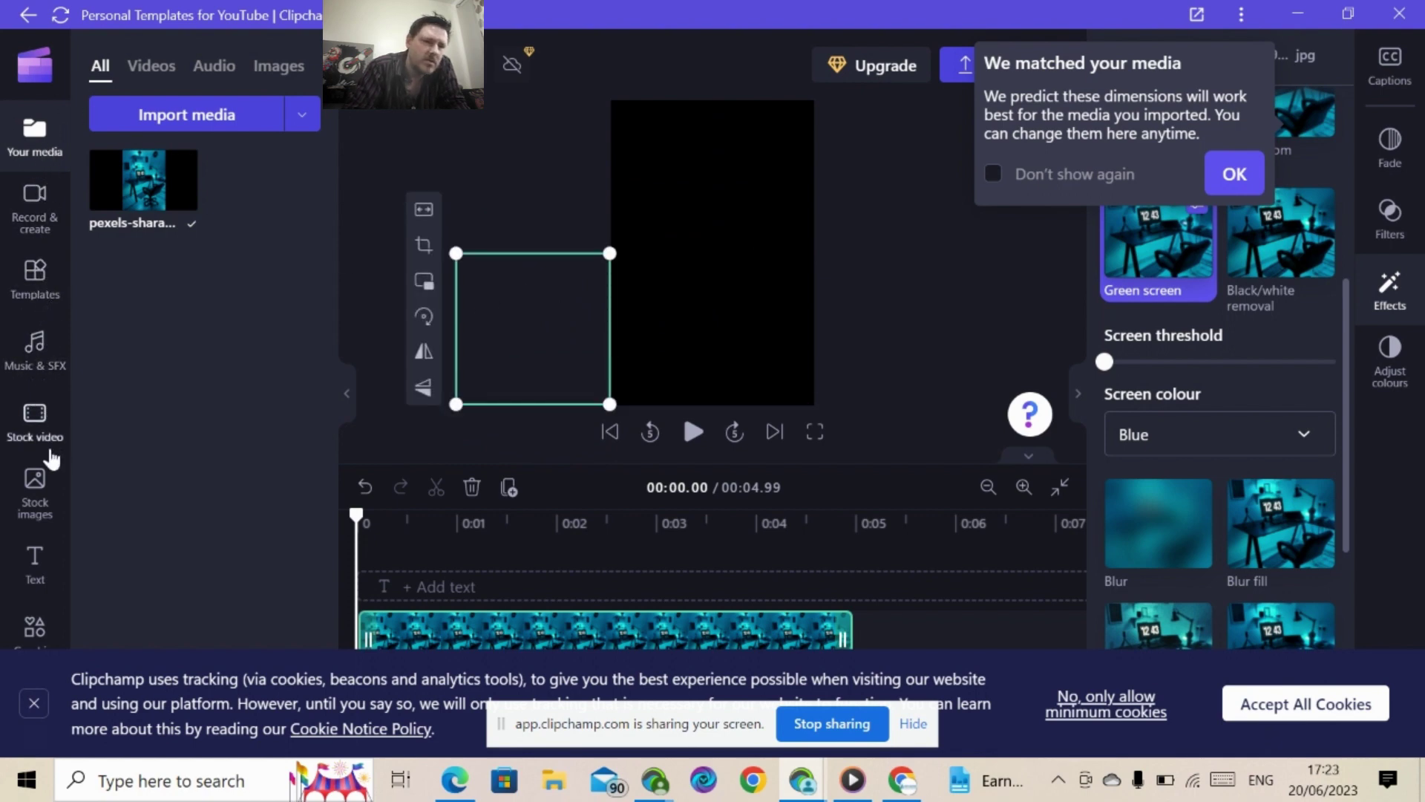
Step: Add the free Formulae stock video at the start of the timeline on a track above the image
left_click(64, 431)
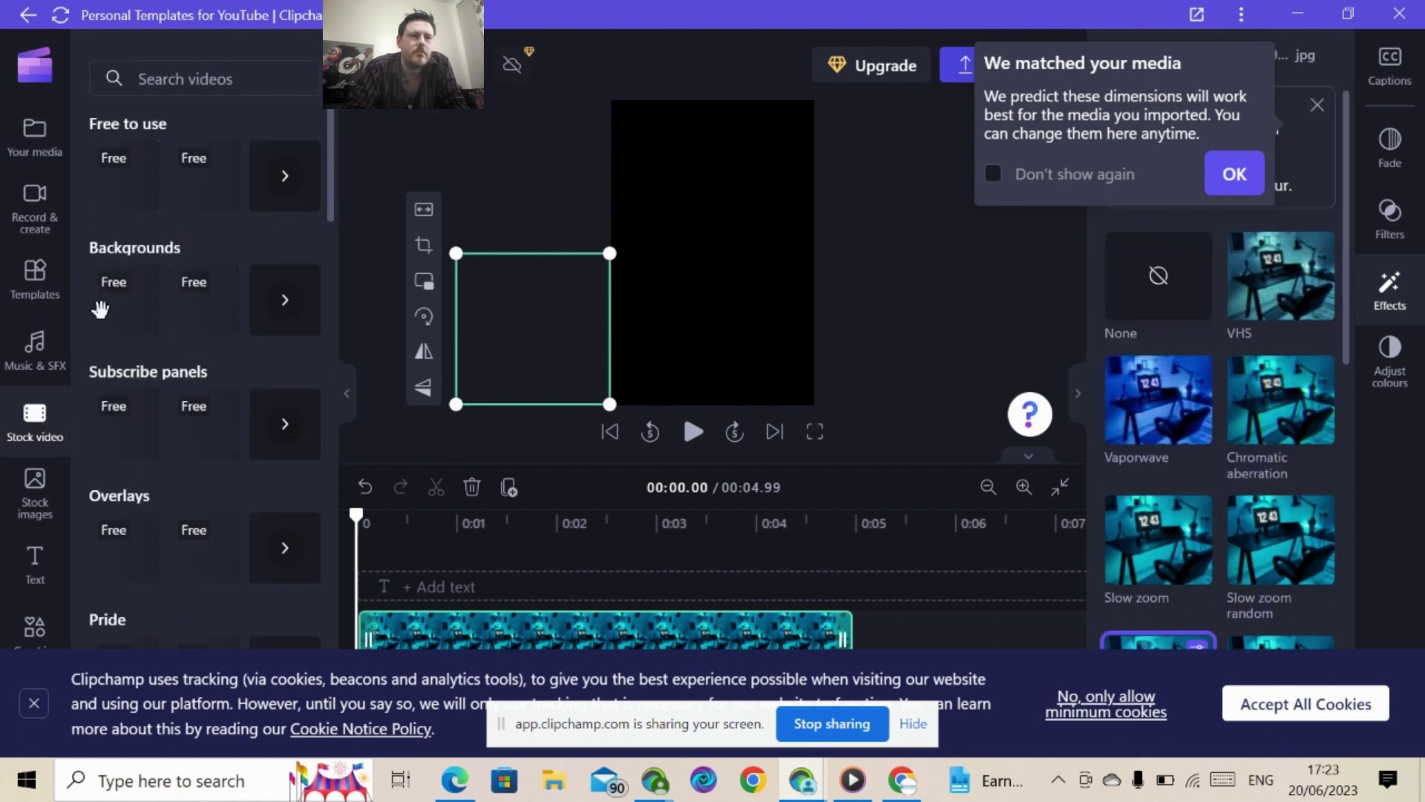
mouse_move(204, 181)
left_click_drag(204, 182, 395, 645)
left_click_drag(392, 596, 389, 586)
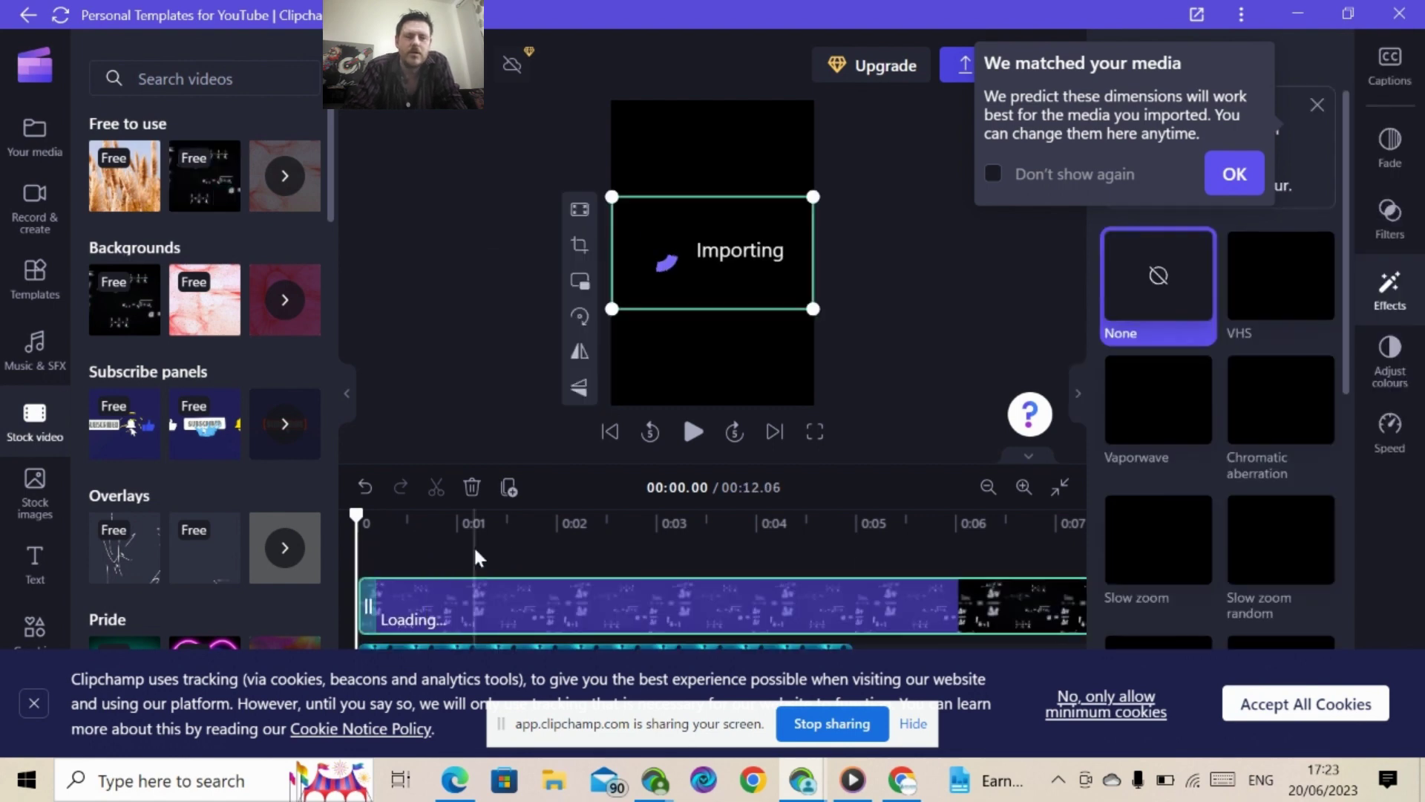
Step: Play back the Formulae clip and skip ahead to about 00:08
key("space")
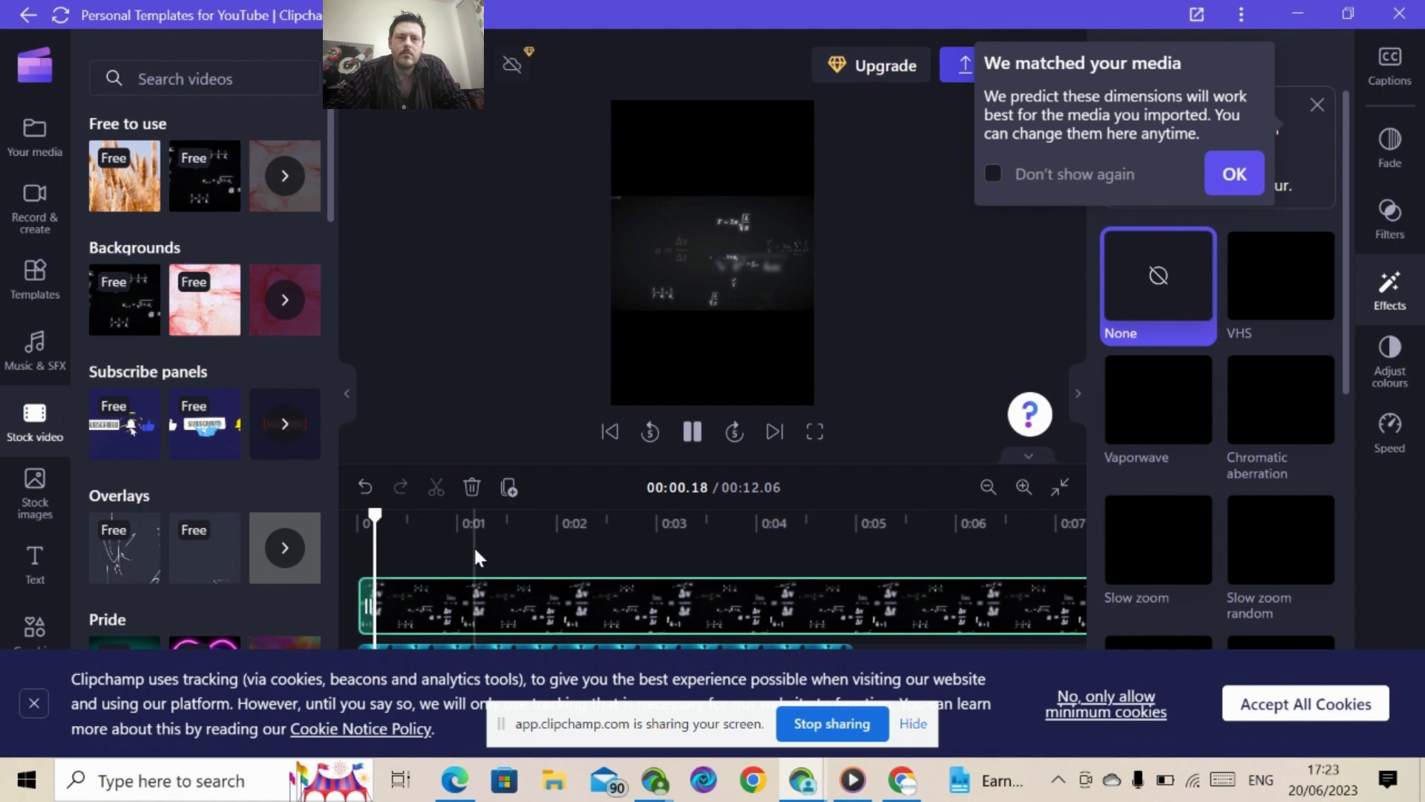
left_click(785, 549)
scroll(820, 582, "right", 5)
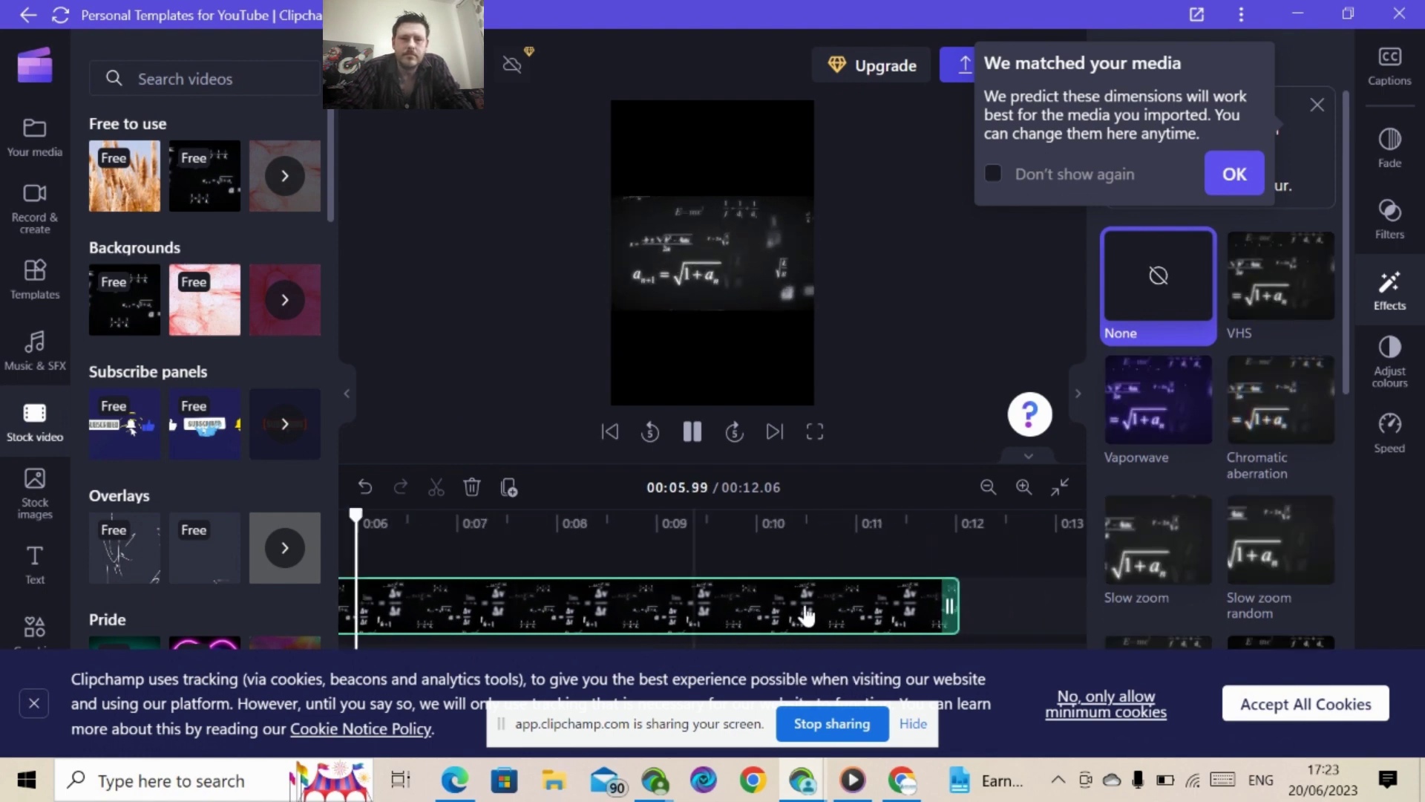
left_click(511, 612)
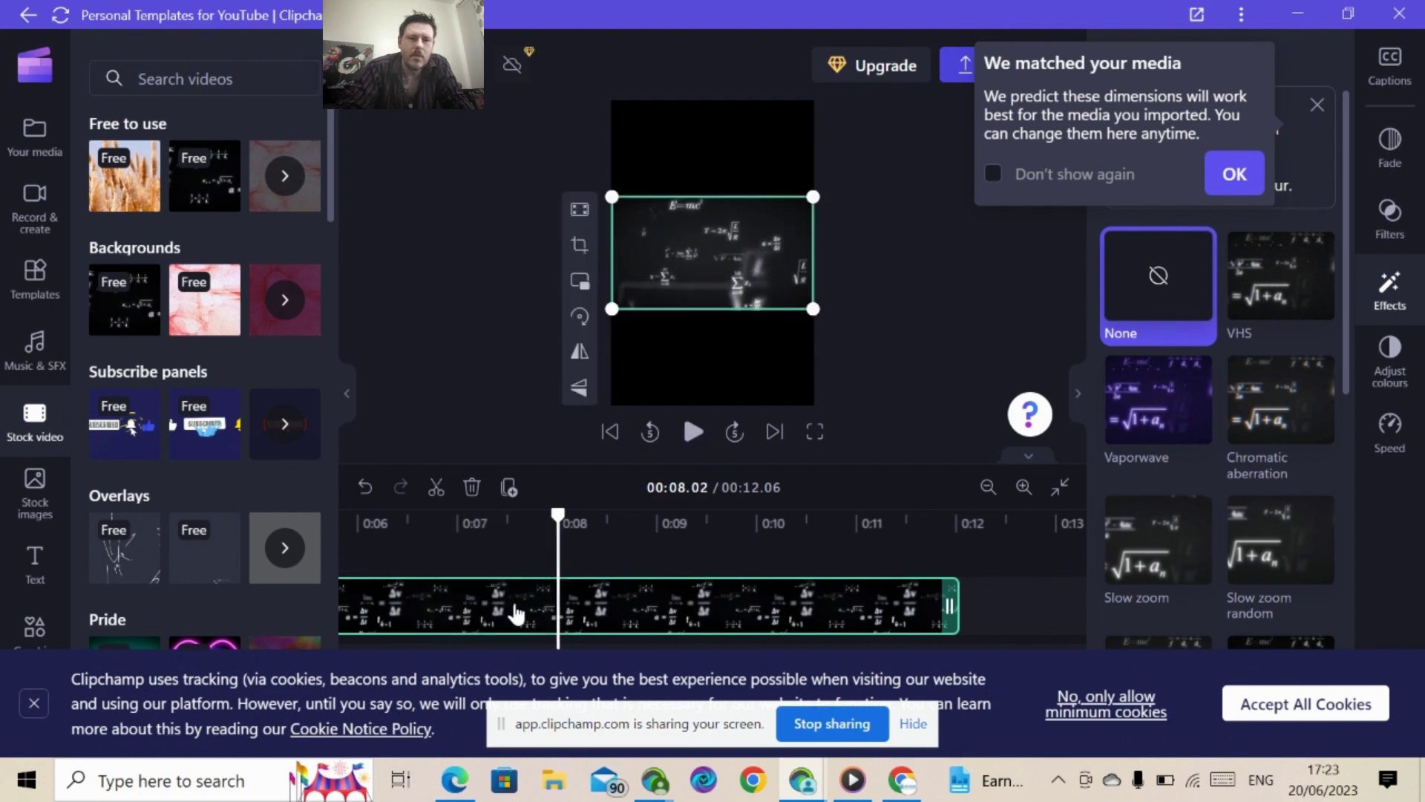
Step: Dismiss the cookie notice and swap the tracks so the image lies above the Formulae video
left_click(33, 714)
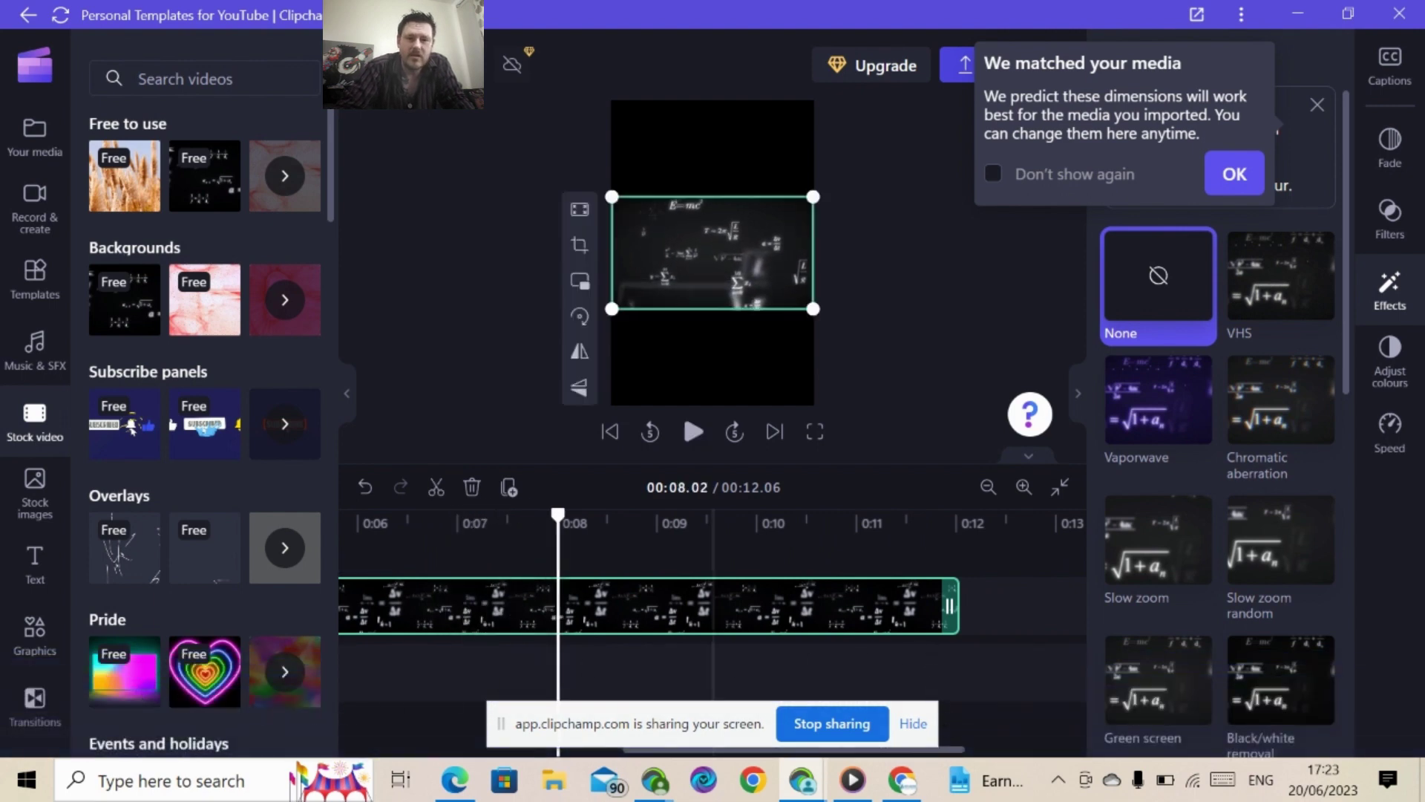
left_click_drag(958, 752, 653, 779)
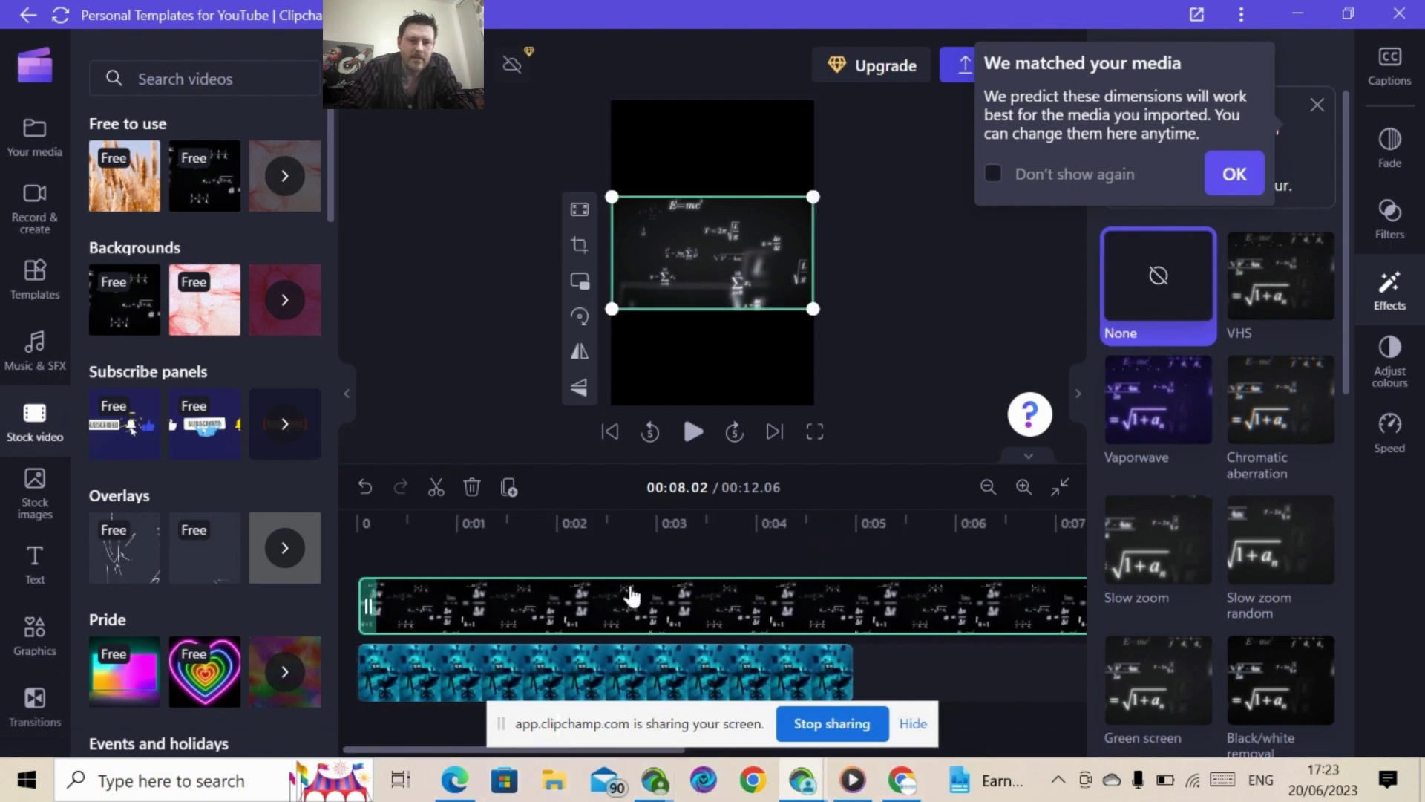
left_click_drag(598, 659, 582, 737)
Step: Step the playhead back to 00:00.20, then enlarge the Formulae video and shift it across the full canvas width
left_click(369, 593)
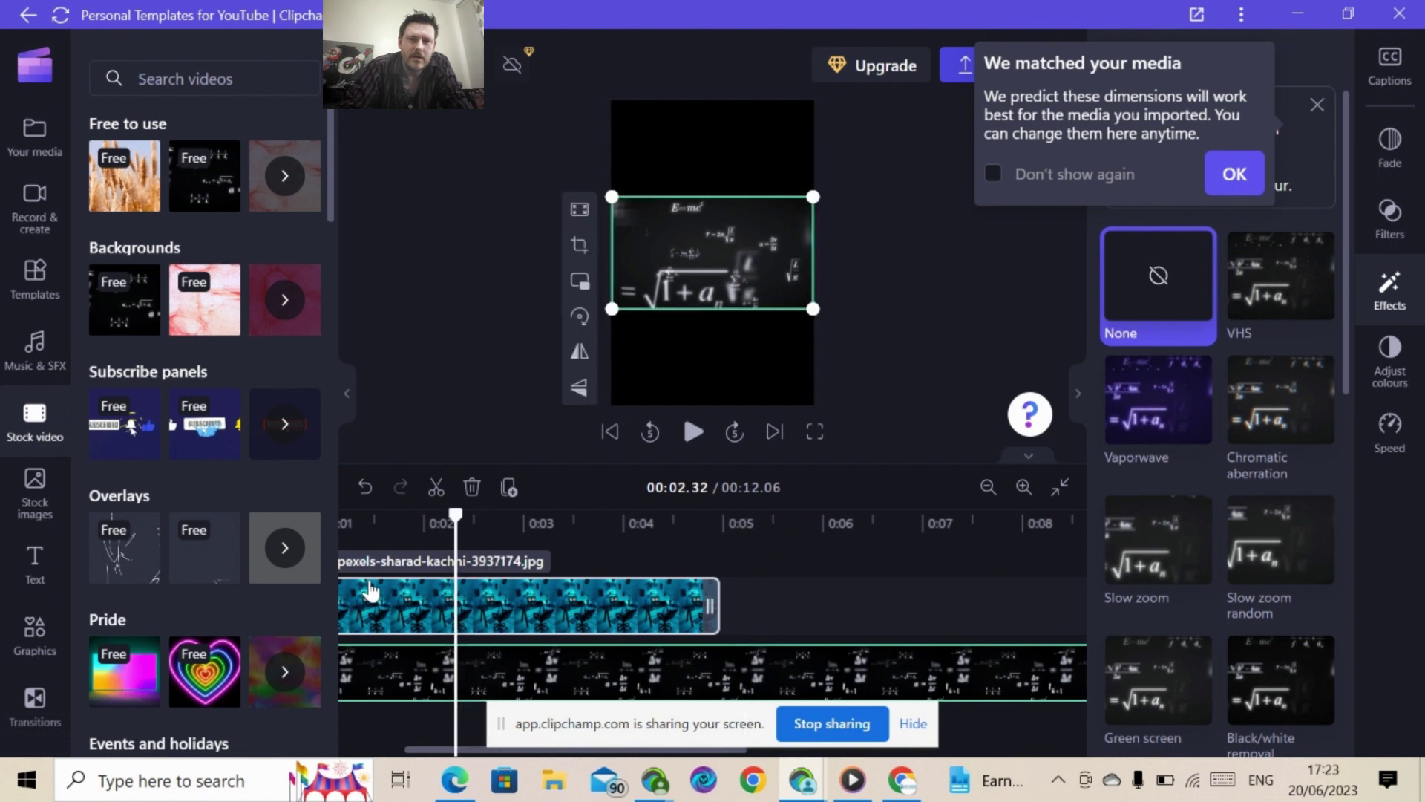
key("Left")
key("Left")
key("Left")
key("Left")
key("Left")
key("Left")
key("Left")
key("Left")
key("Left")
key("Left")
key("Left")
key("Left")
key("Left")
key("Left")
key("Left")
key("Left")
key("Left")
key("Left")
key("Left")
key("Left")
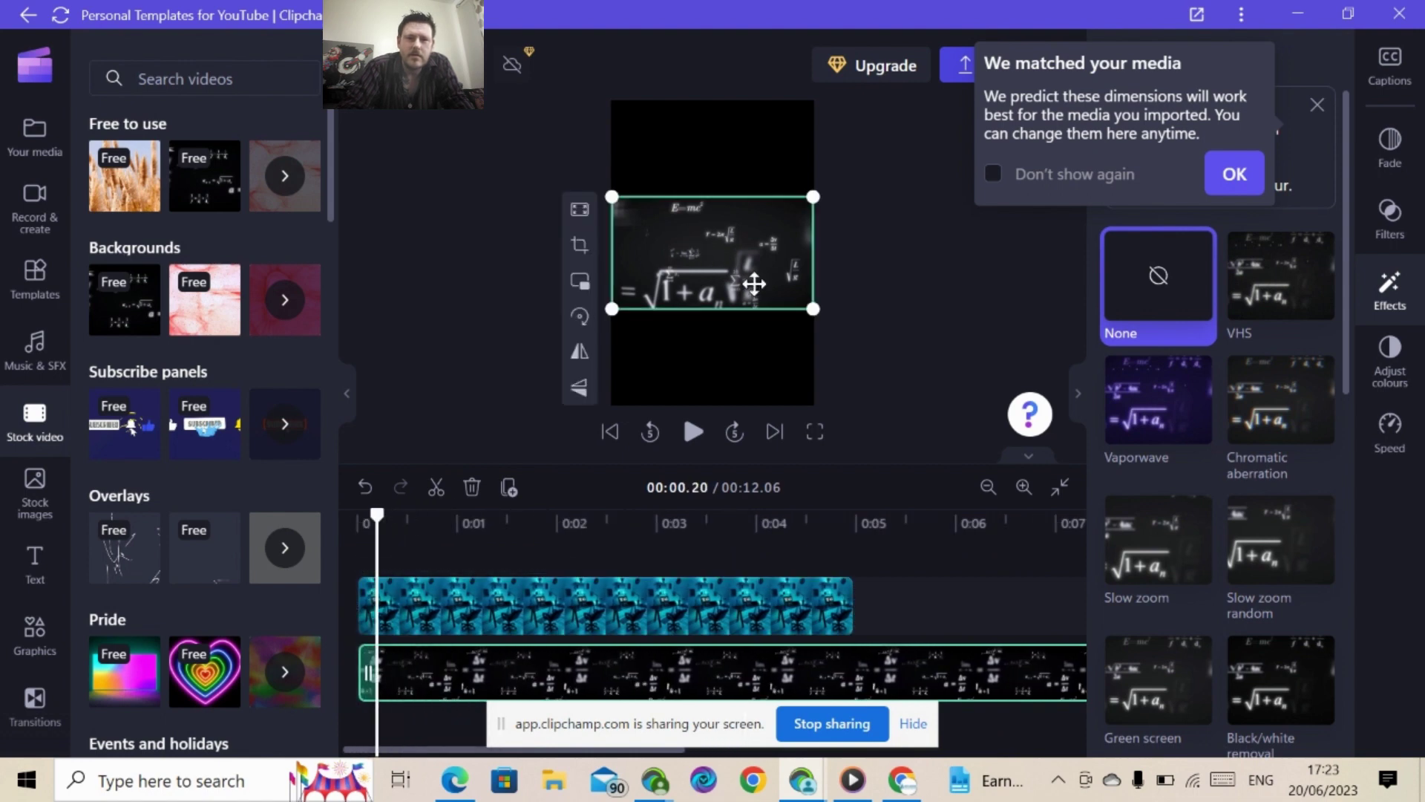
left_click(822, 313)
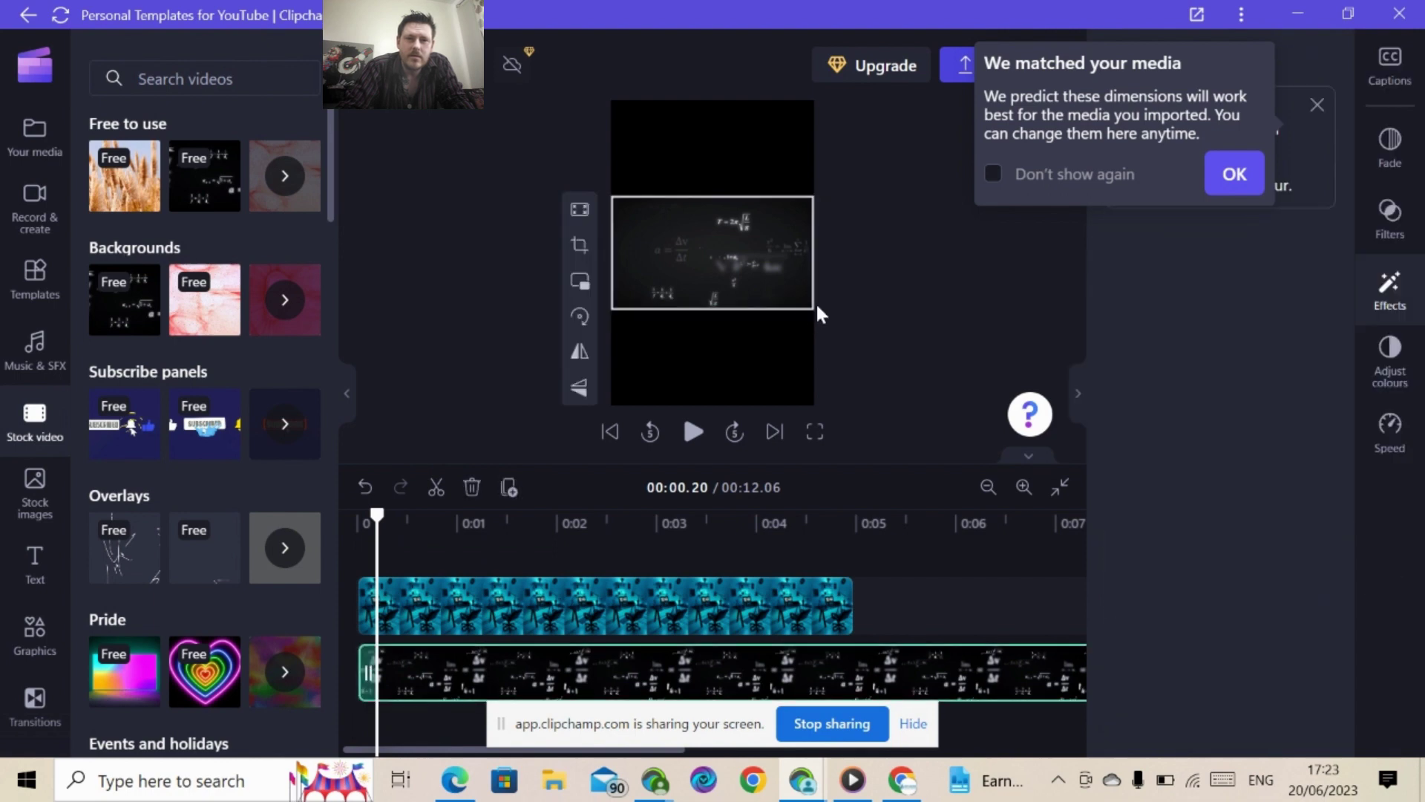
left_click(818, 304)
left_click_drag(813, 309, 917, 434)
left_click_drag(760, 302, 656, 315)
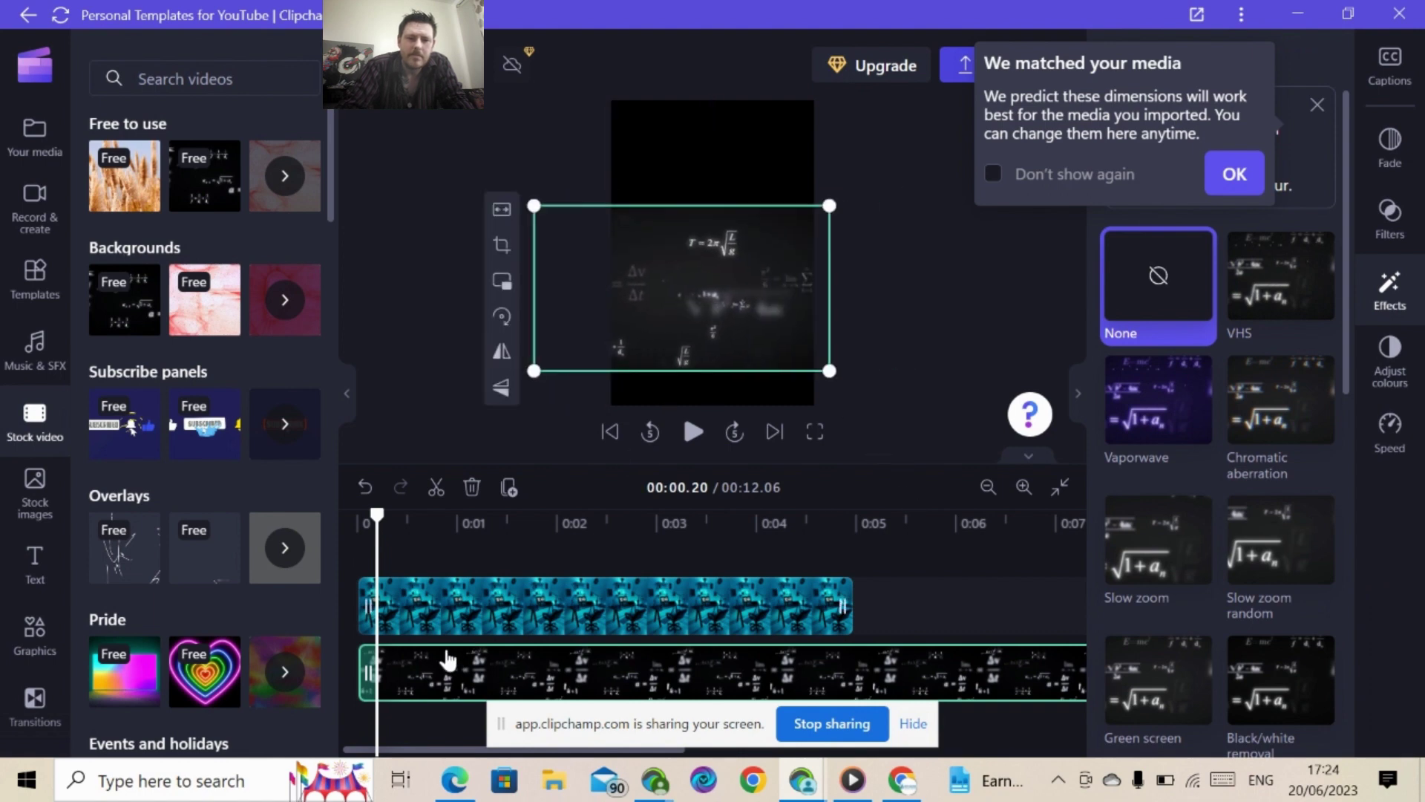
Step: Play the video to about 00:04.88 and move the cropped image onto the canvas over the Formulae video
key("space")
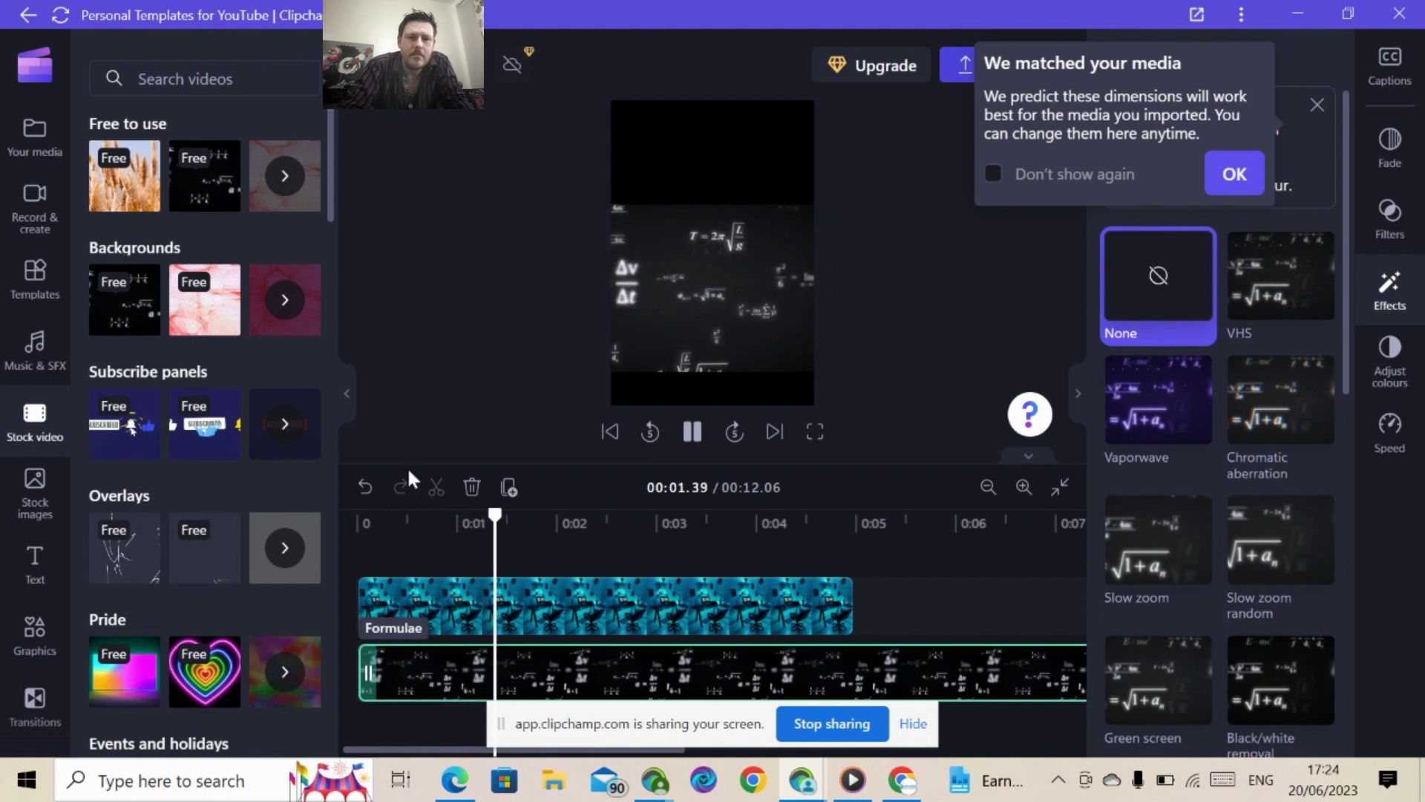
left_click(461, 594)
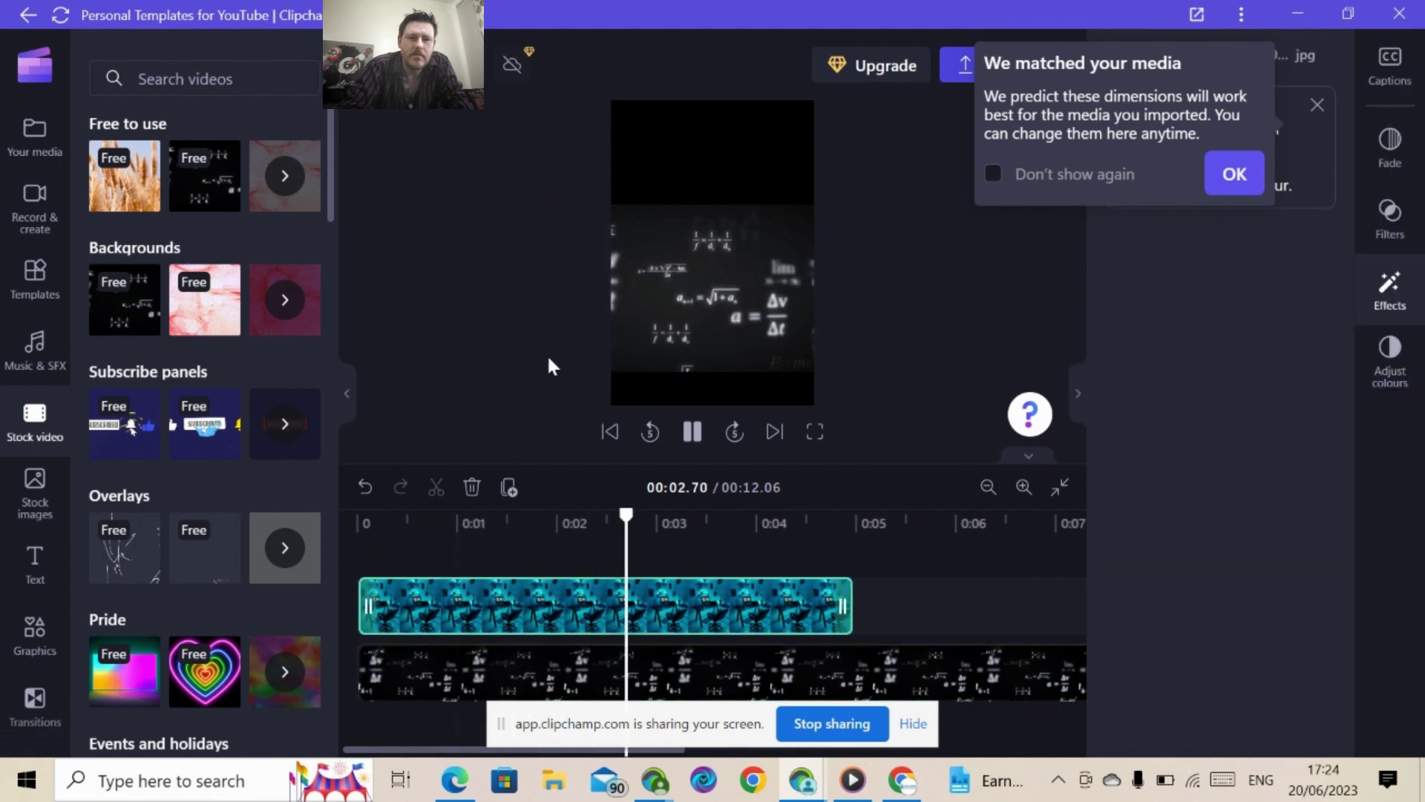
key("space")
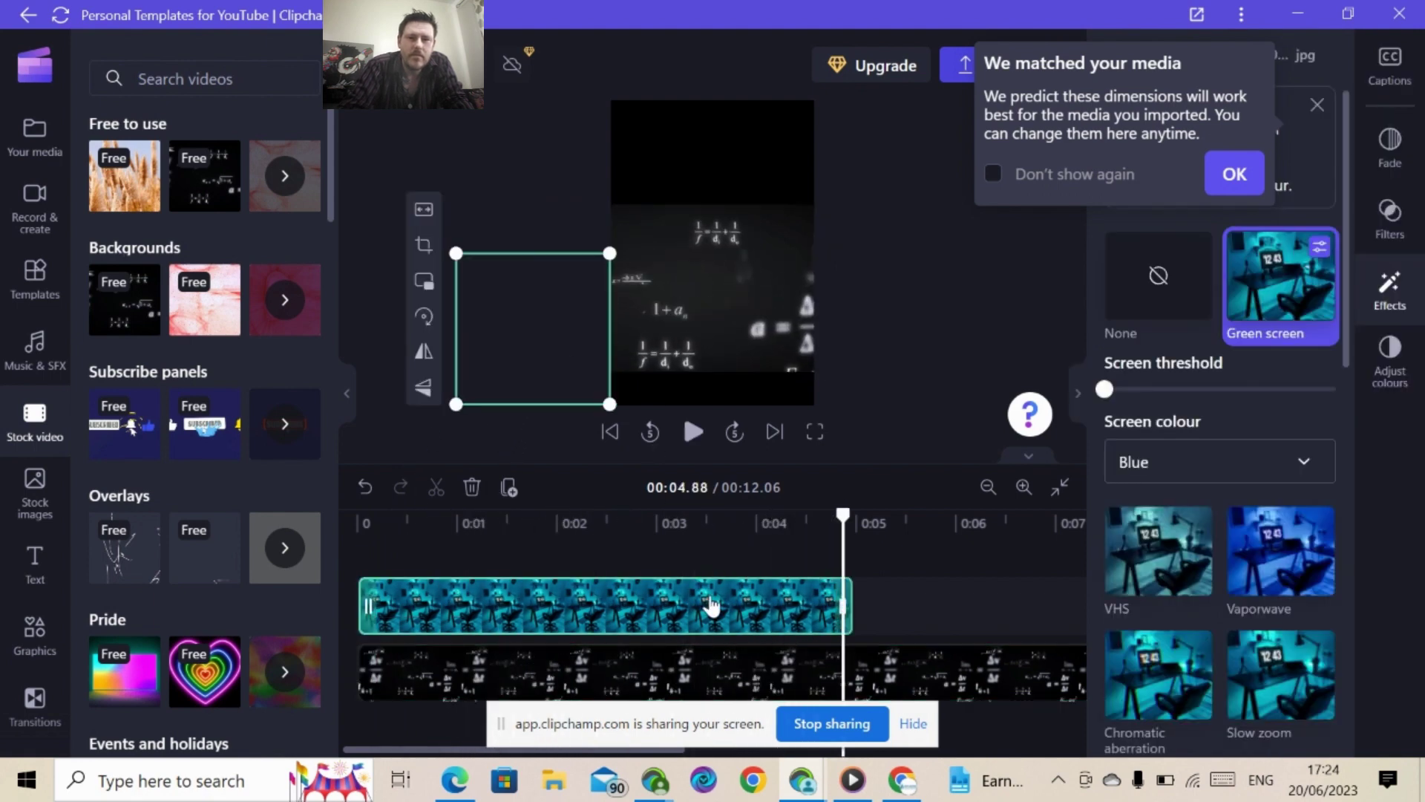
left_click_drag(532, 337, 699, 283)
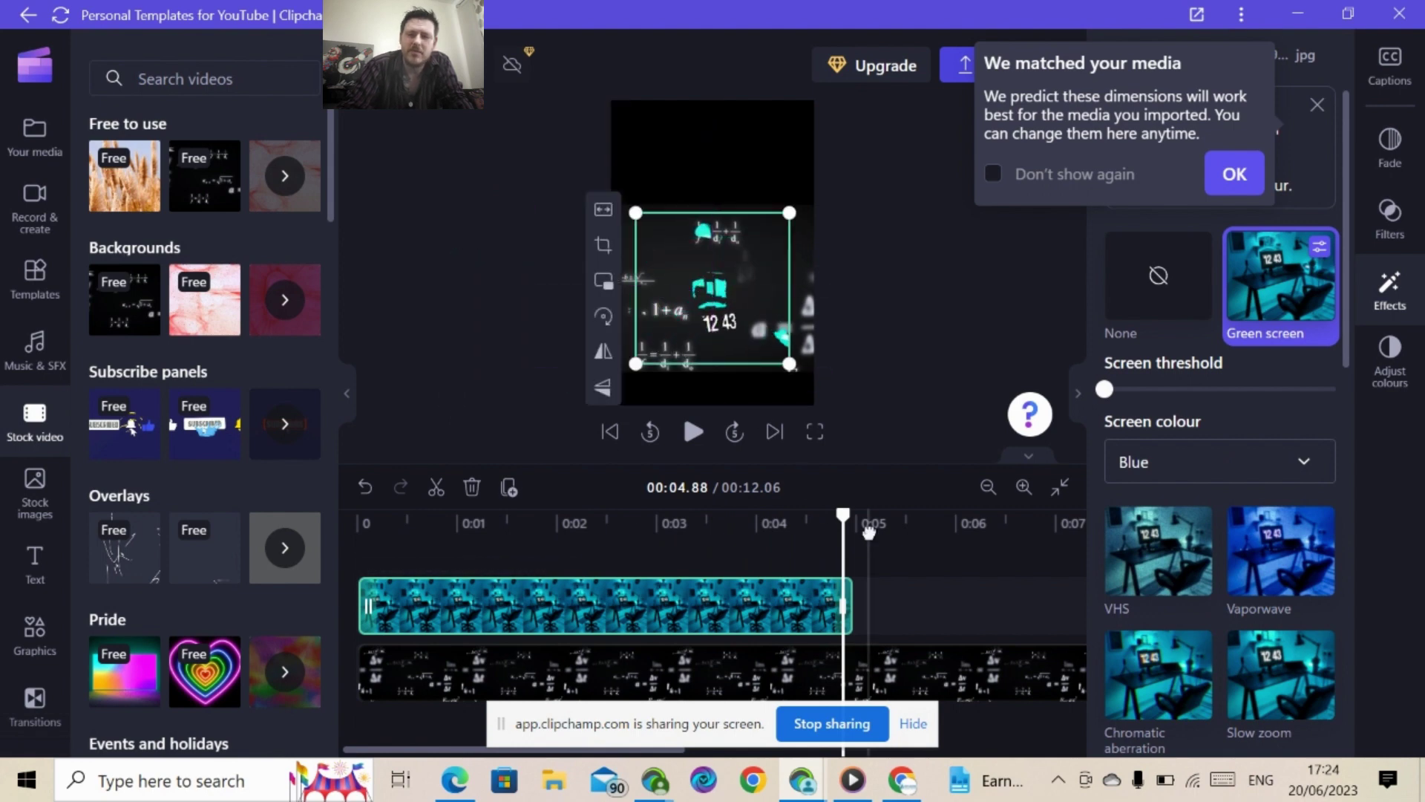
Step: Step back through the overlaid image and video, return to the start and play to about 00:03.23
key("Left")
key("Left")
key("Left")
key("Left")
key("Left")
key("Left")
key("Left")
key("Left")
key("Left")
key("Left")
key("Left")
key("Left")
key("Left")
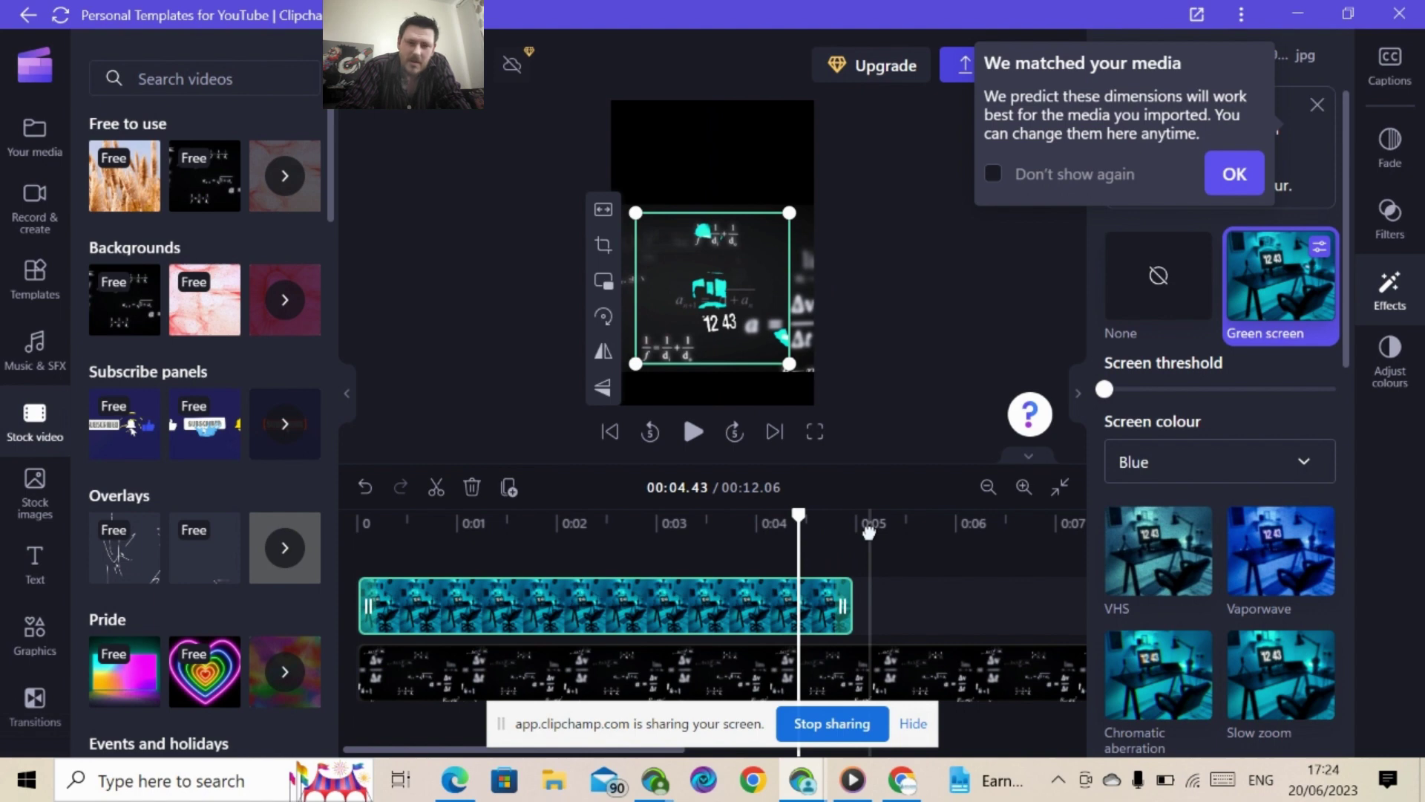
key("Left")
key("Left")
key("Left")
key("Left")
key("Left")
key("Left")
key("Left")
key("Left")
key("Left")
key("Left")
key("Left")
key("Left")
key("Left")
key("Left")
key("Left")
key("Left")
key("Left")
key("Left")
key("Left")
key("Left")
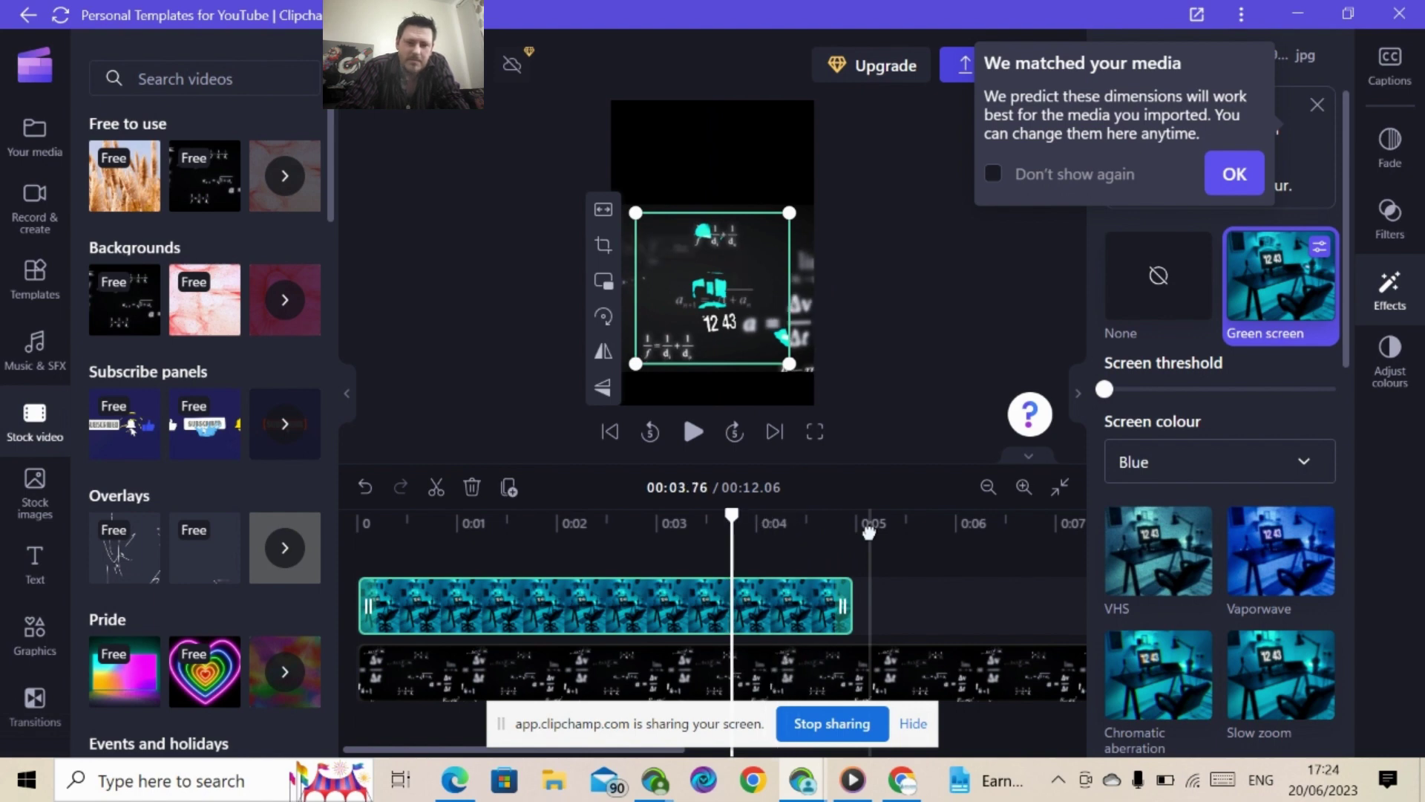
key("Home")
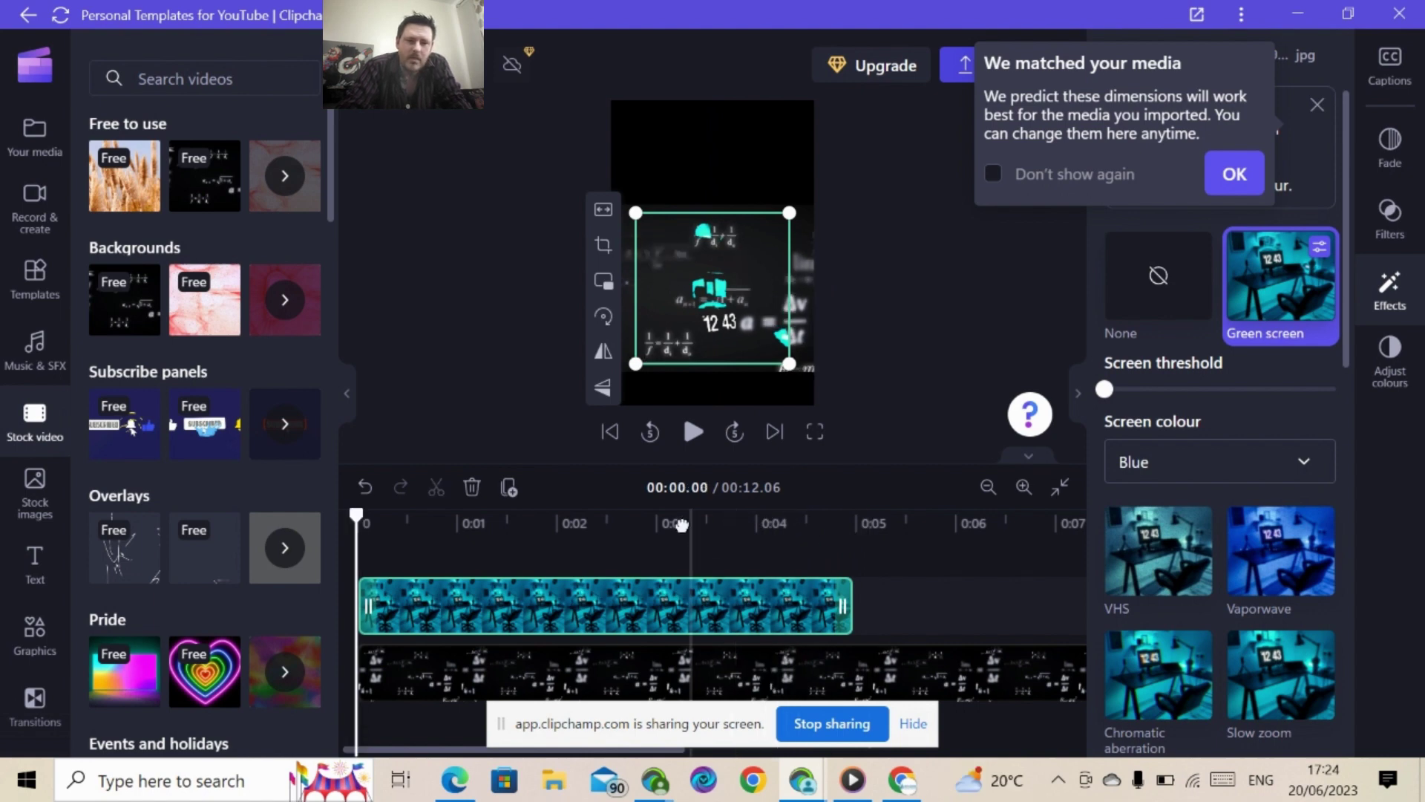
key("space")
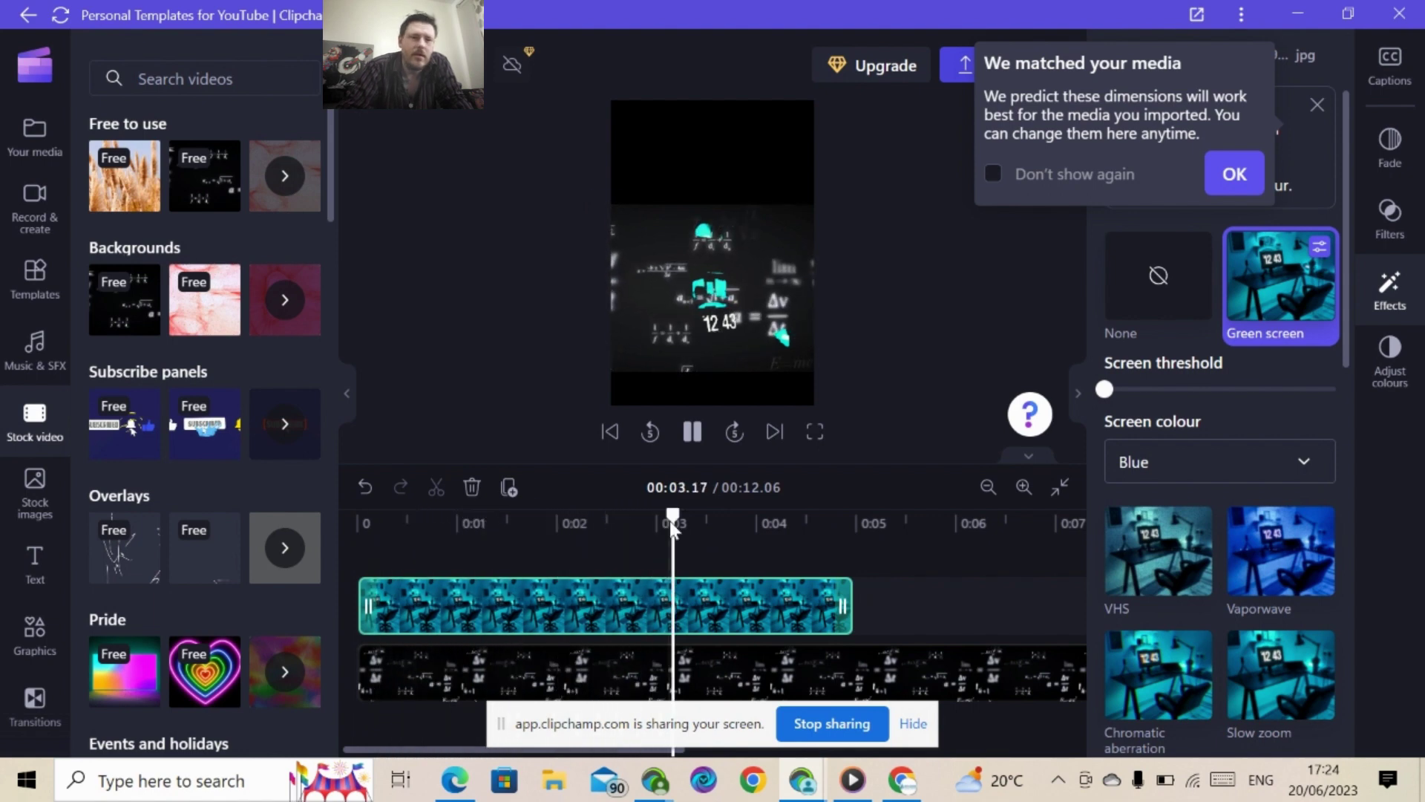
key("space")
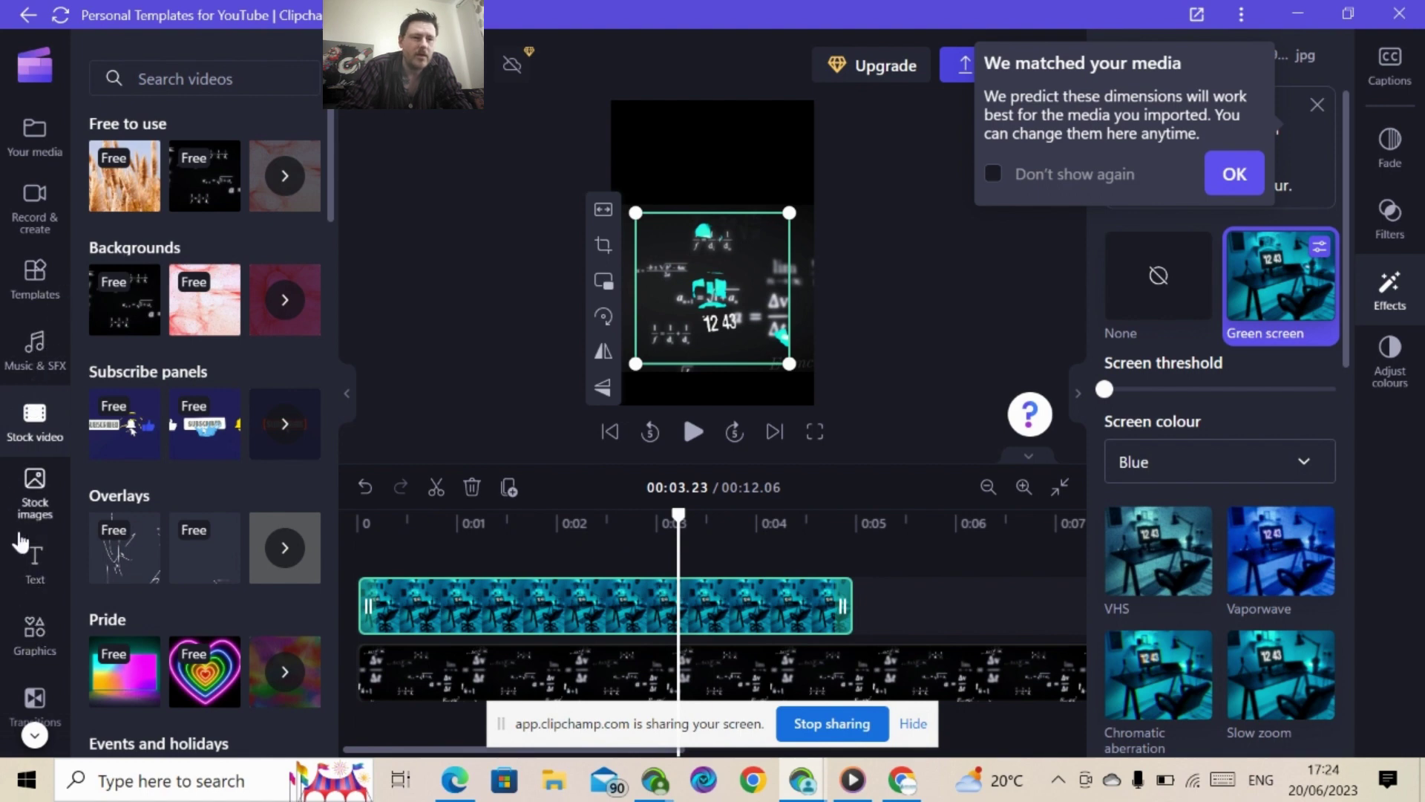
Step: Open the text titles and move the overlaid image to the upper part of the canvas
left_click(34, 564)
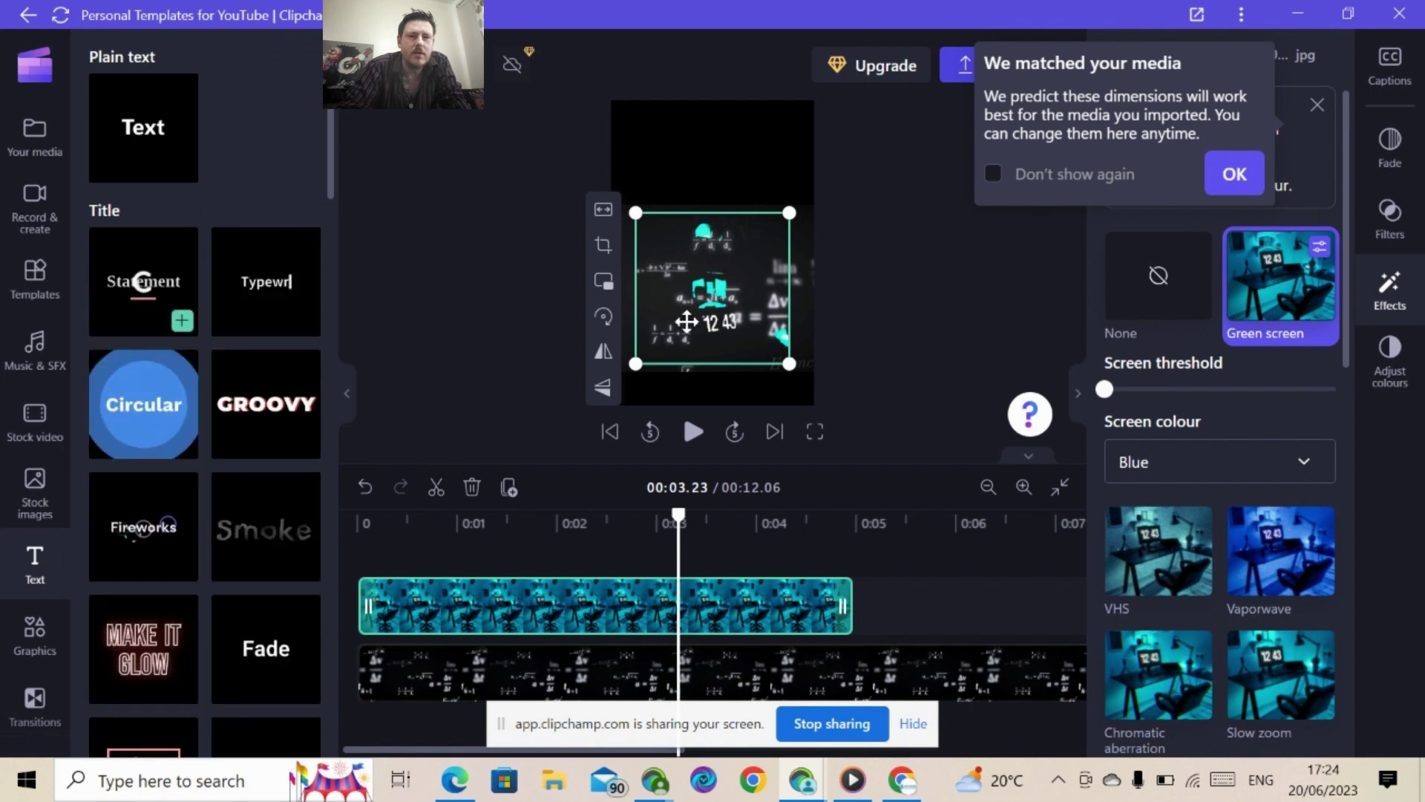
left_click_drag(731, 234, 704, 222)
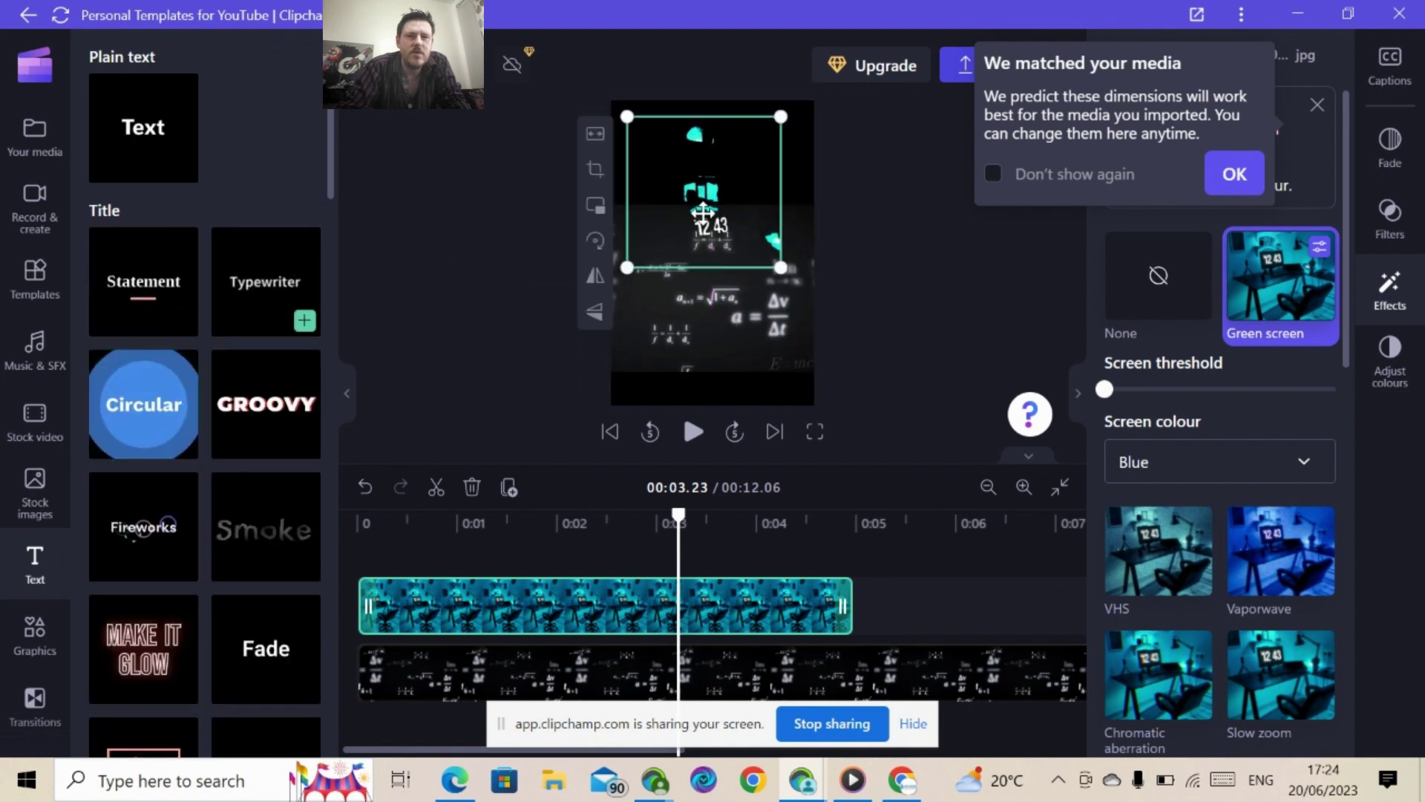
left_click(706, 331)
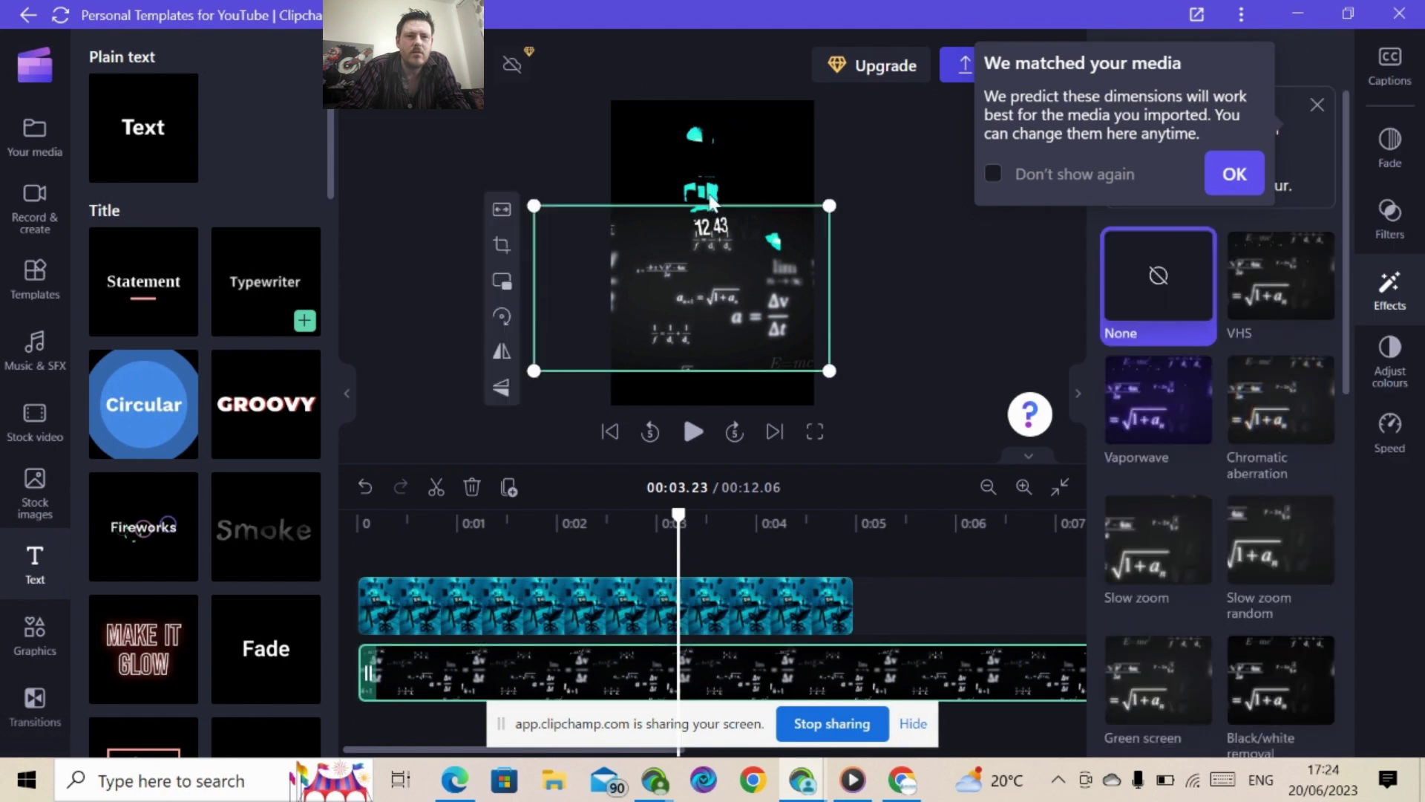
left_click(724, 167)
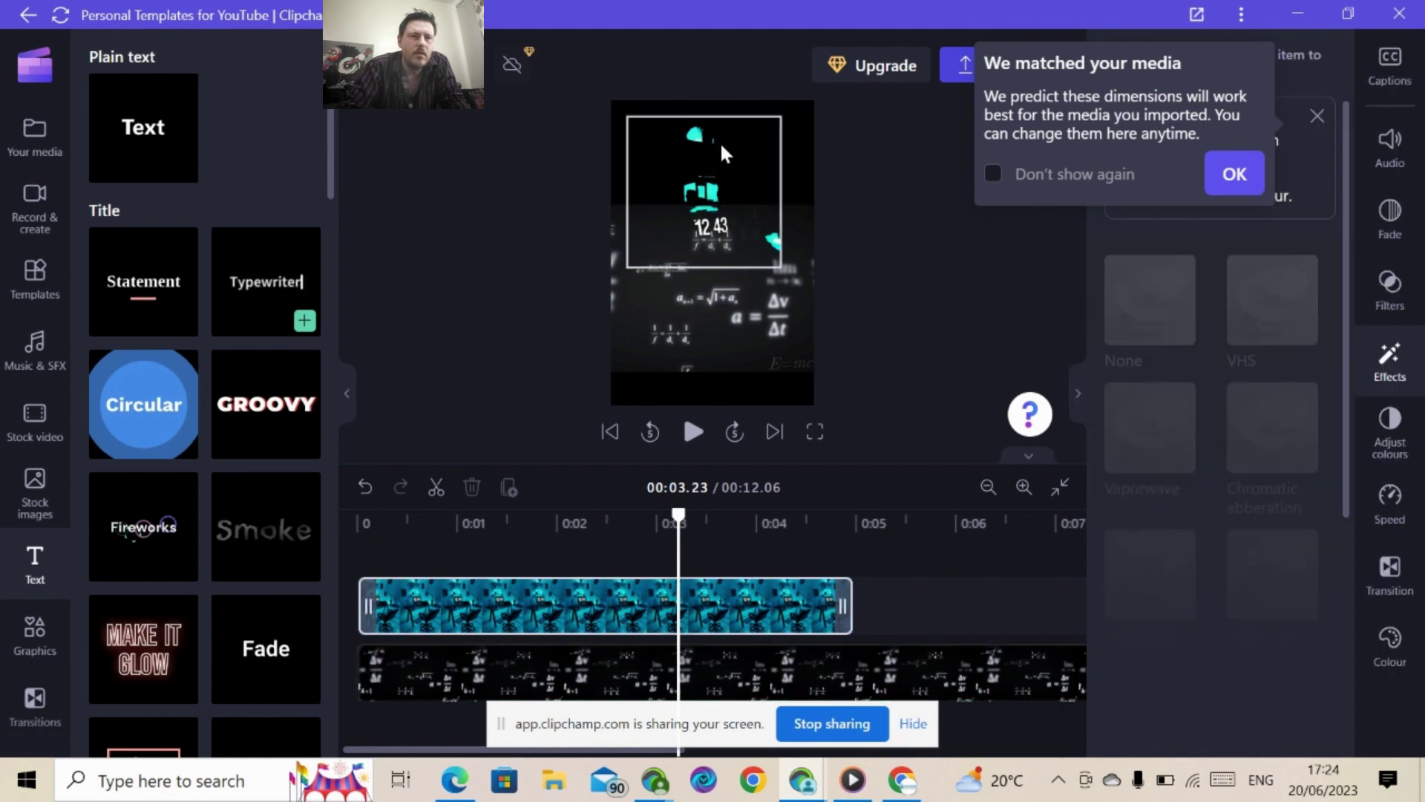
Step: Add a Typewriter title on a new track below the Formulae video, starting at about 00:00.4, and dismiss the media-size notice
left_click_drag(251, 280, 582, 756)
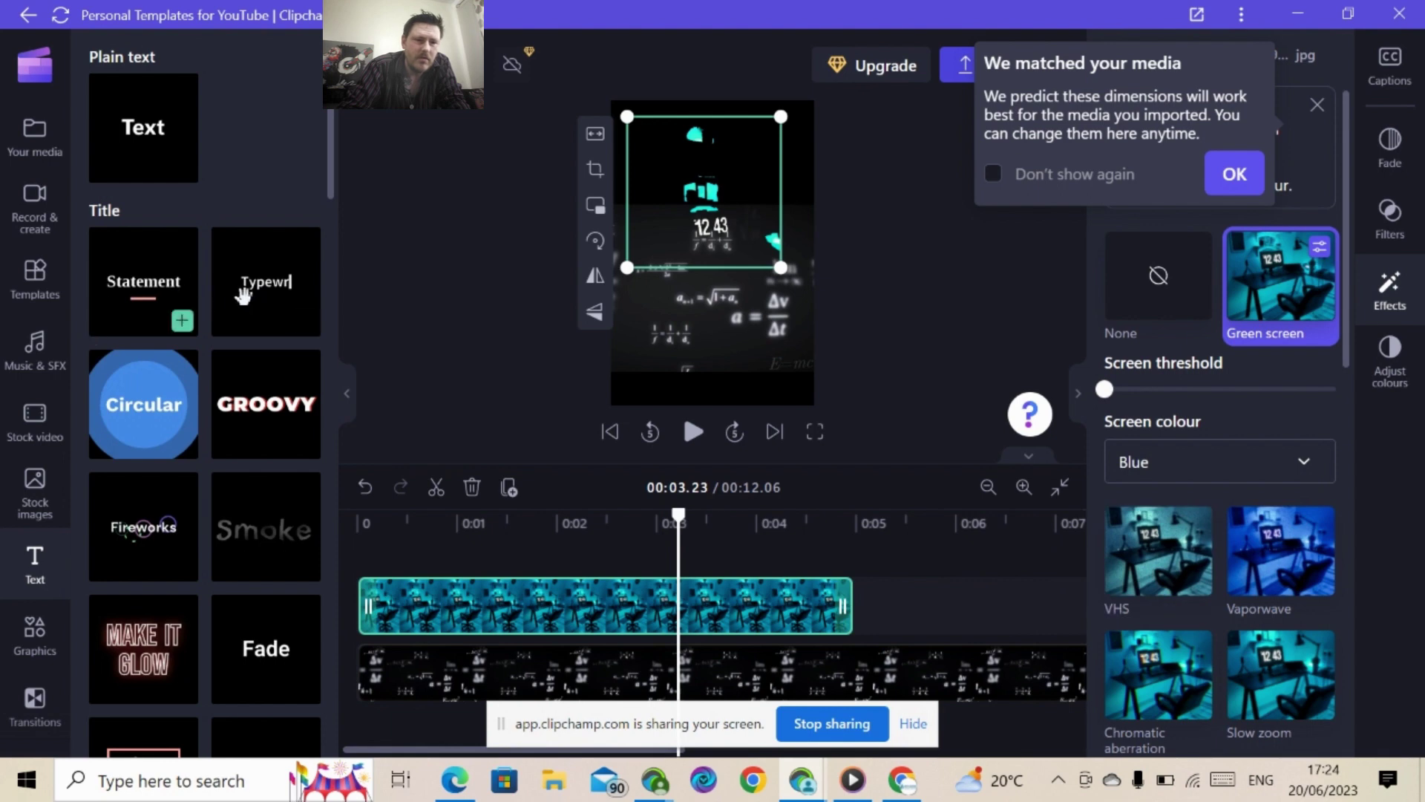
left_click_drag(267, 281, 450, 733)
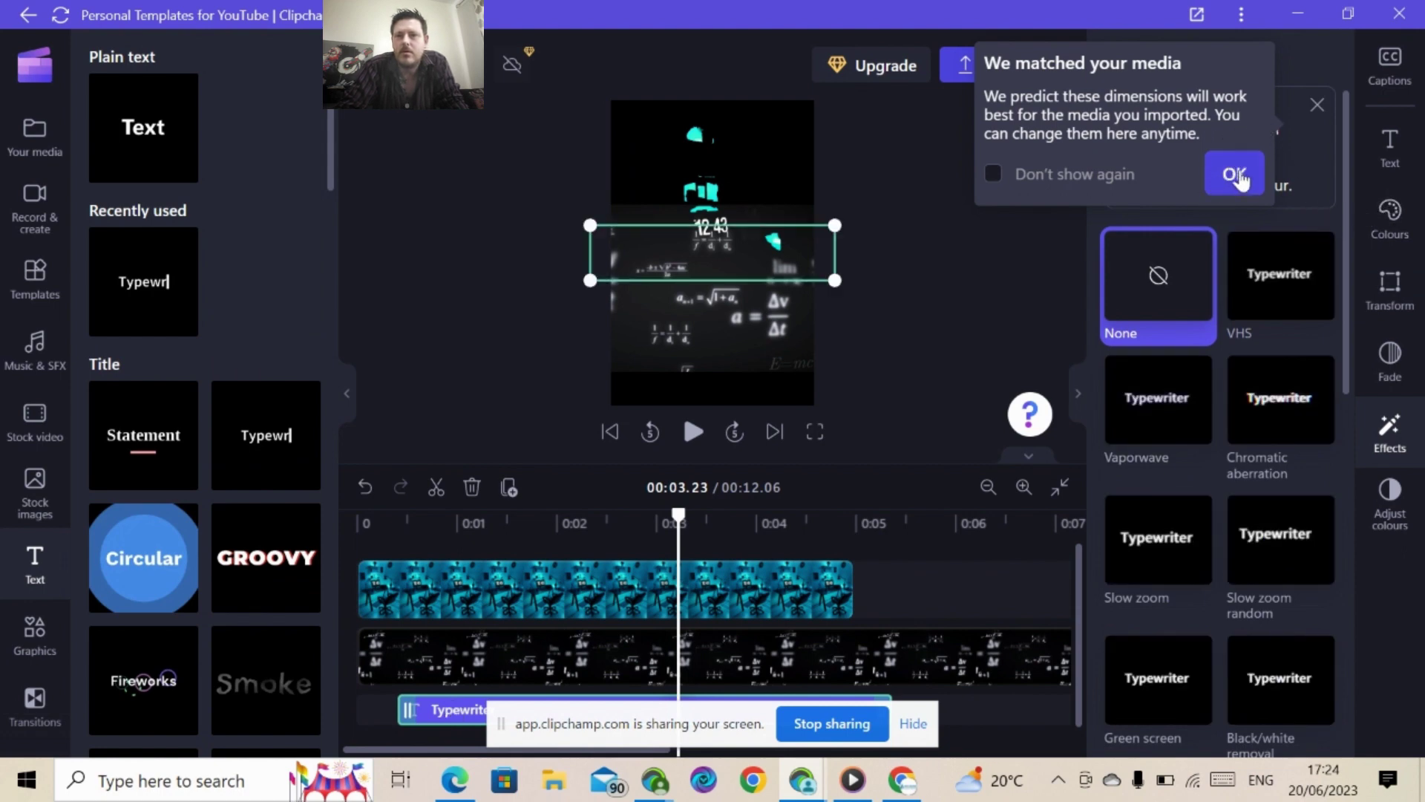
left_click(1235, 177)
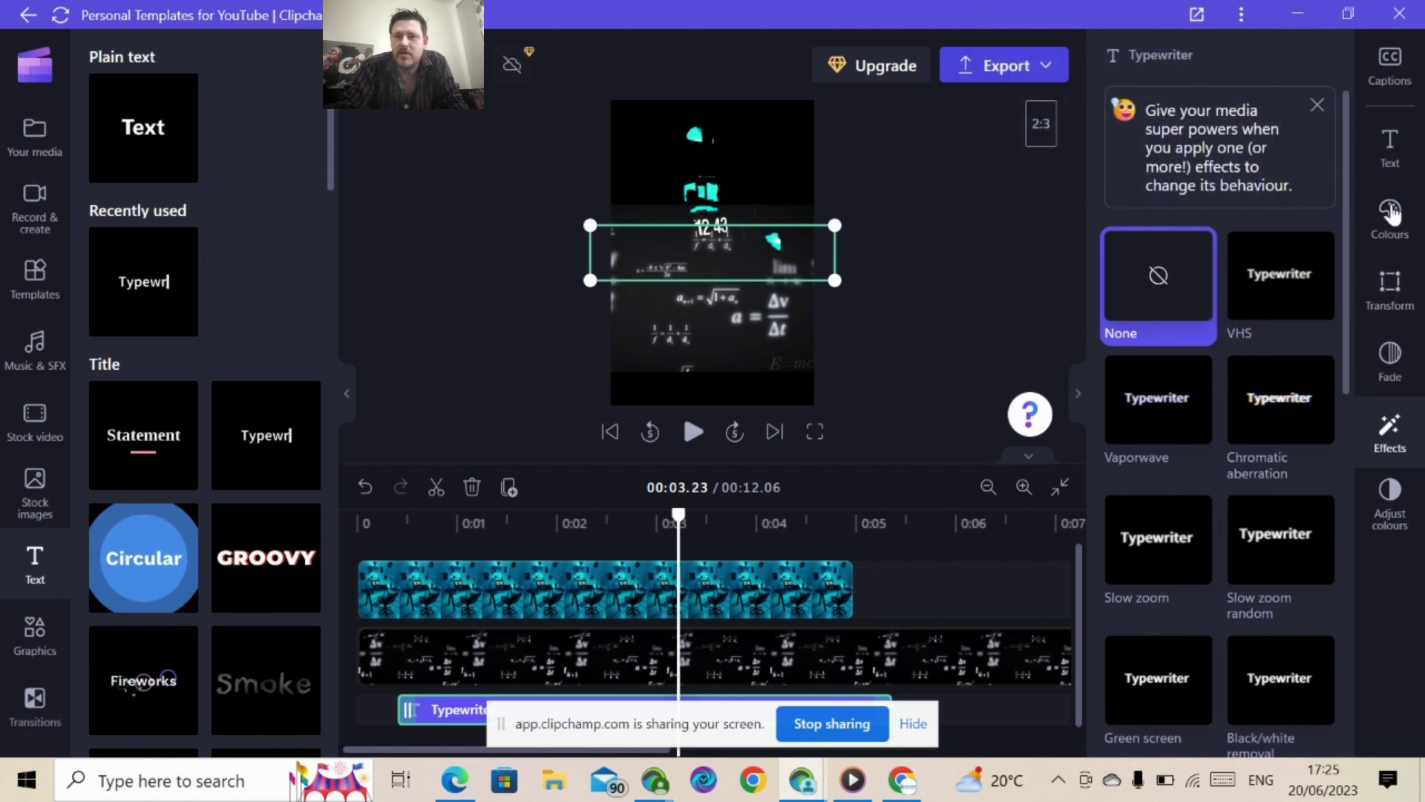
Step: Replace the Typewriter title's text with "Hello guys how goes you"
left_click(1390, 152)
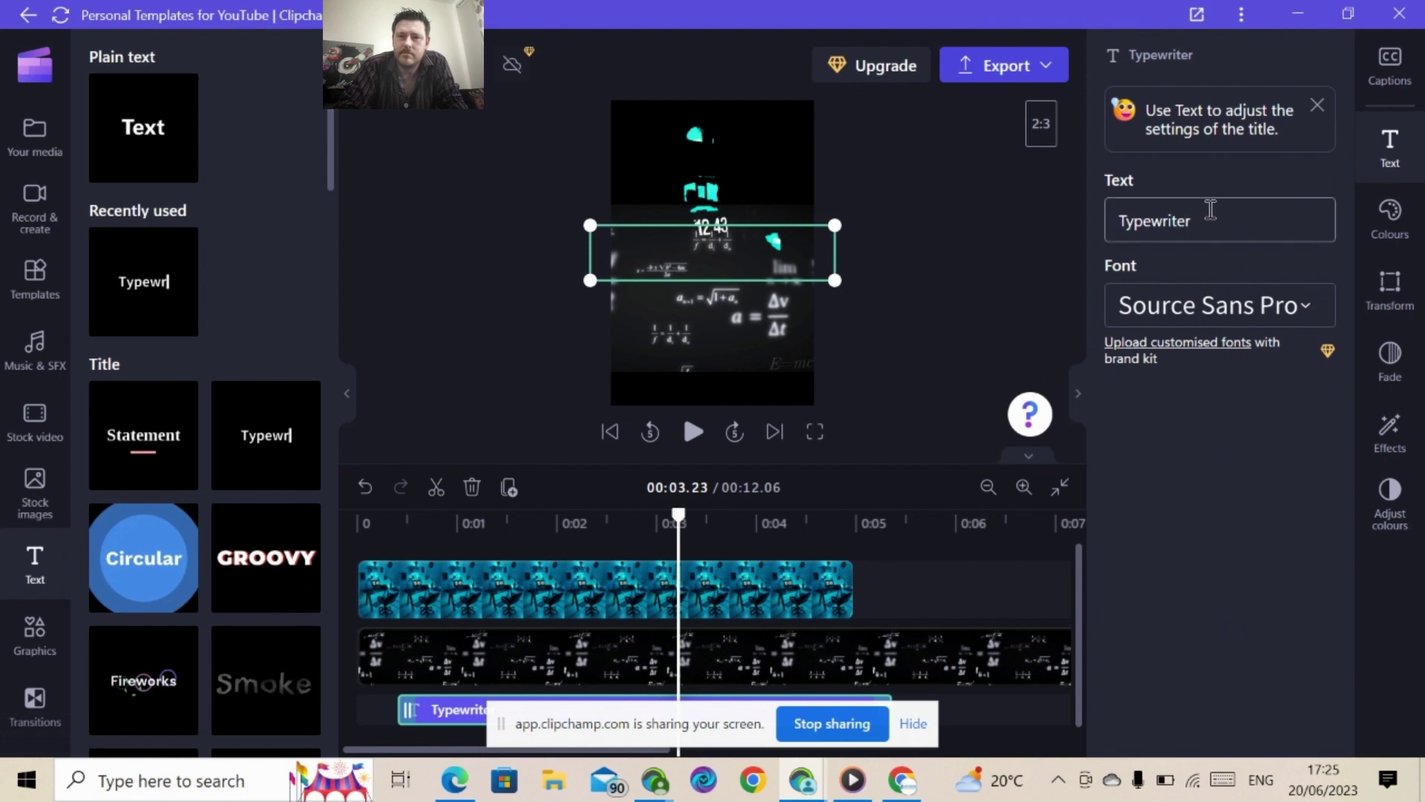
left_click_drag(1209, 216, 1058, 256)
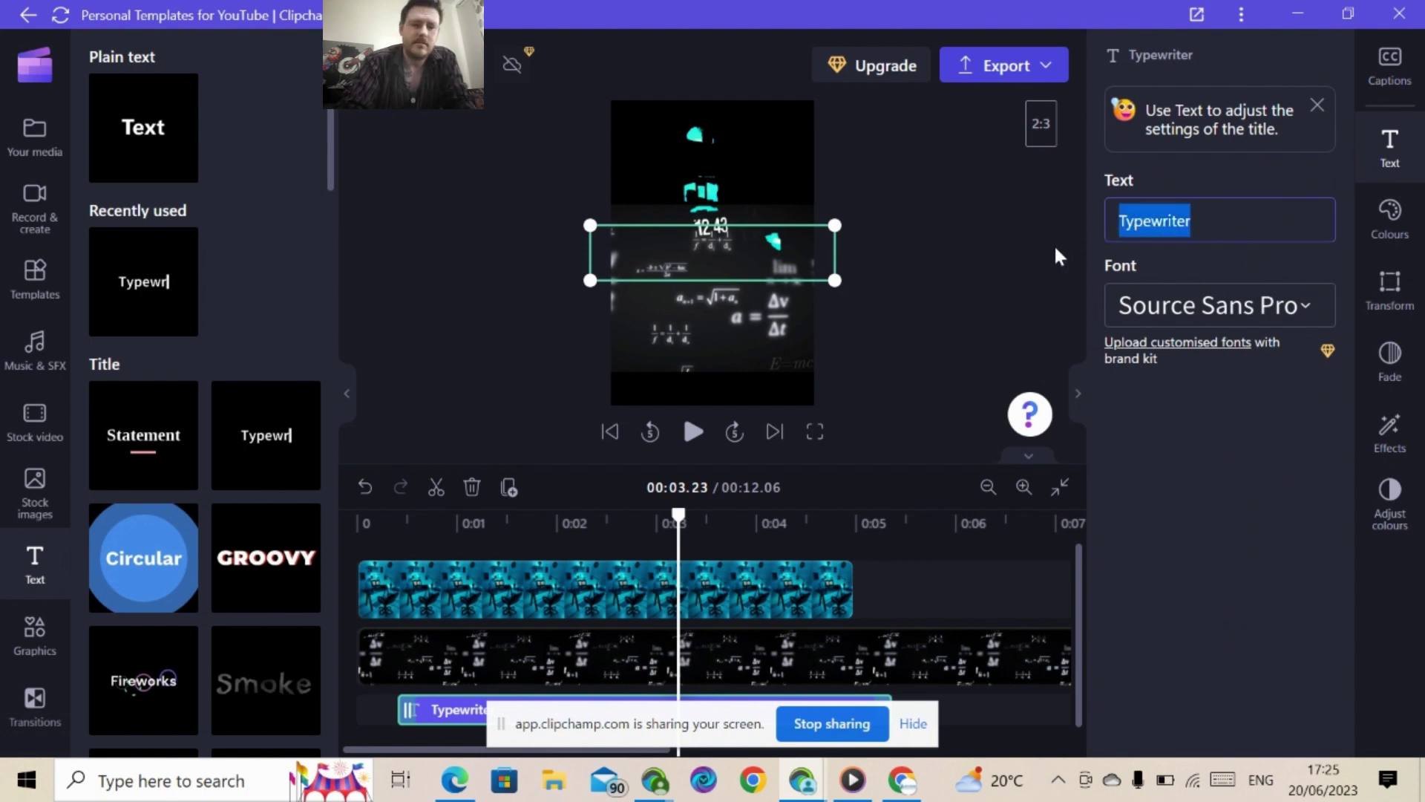
type("Hello guys how goes you")
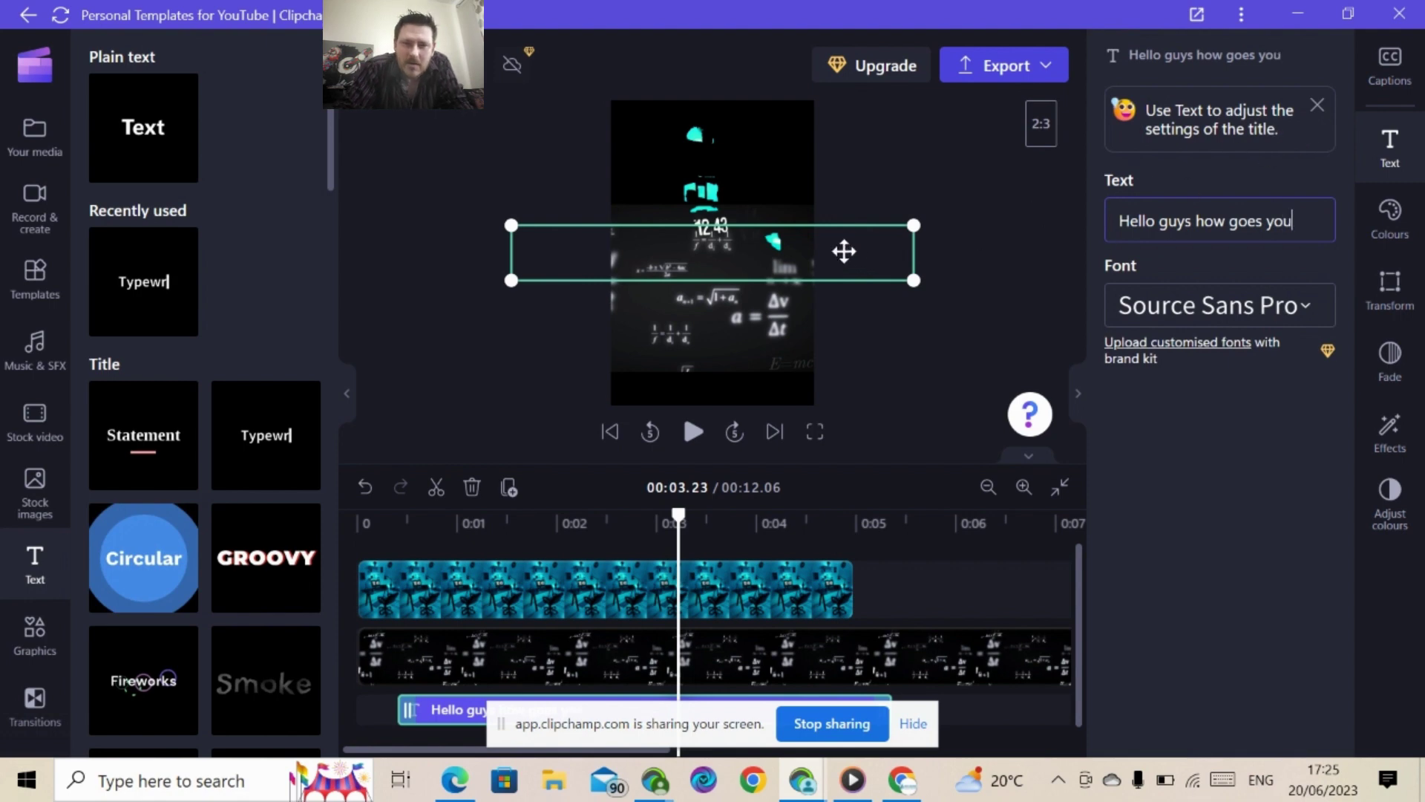
Step: Move the title to the lower edge of the canvas and its clip to a track above the image, starting at 0:00
left_click_drag(805, 264, 804, 395)
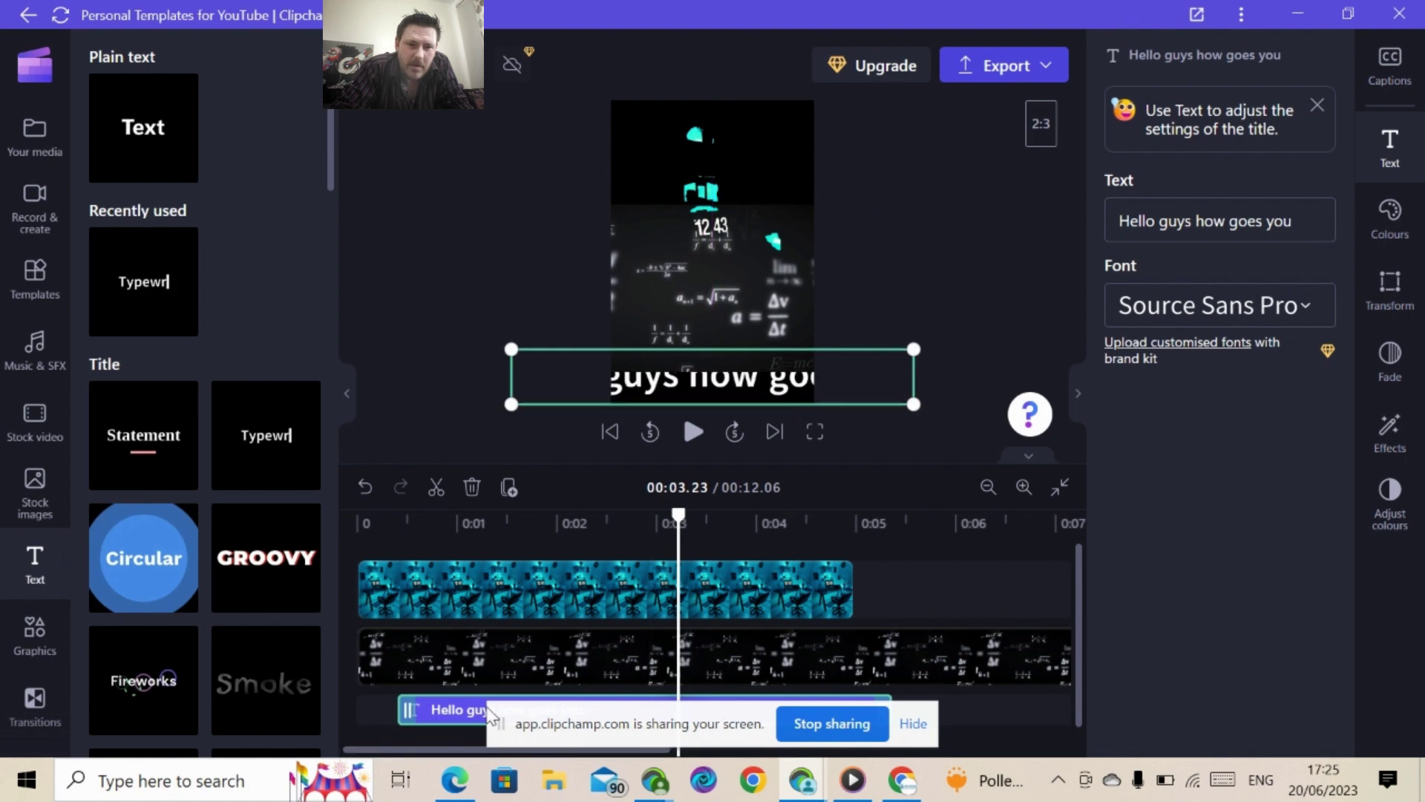
left_click_drag(477, 560, 406, 544)
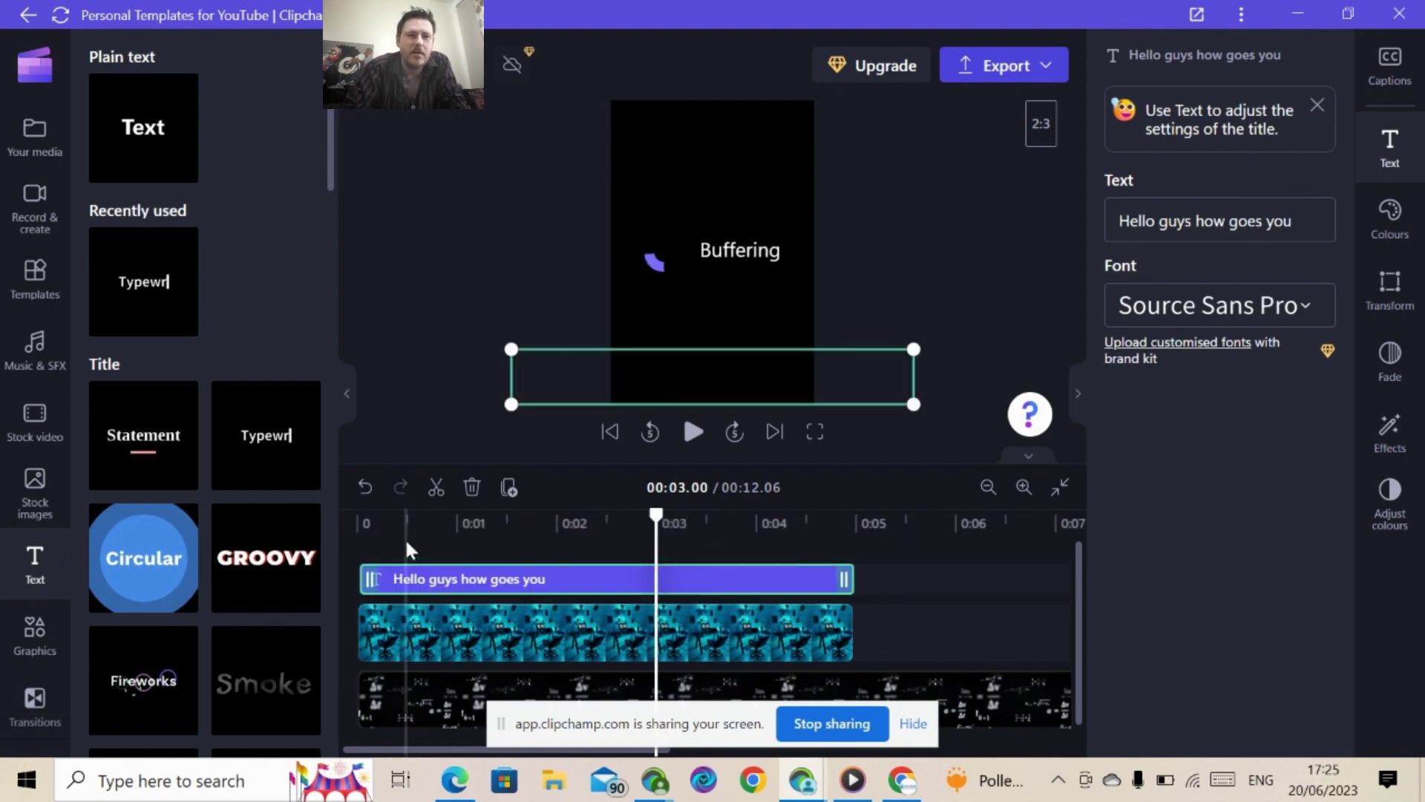
left_click(406, 542)
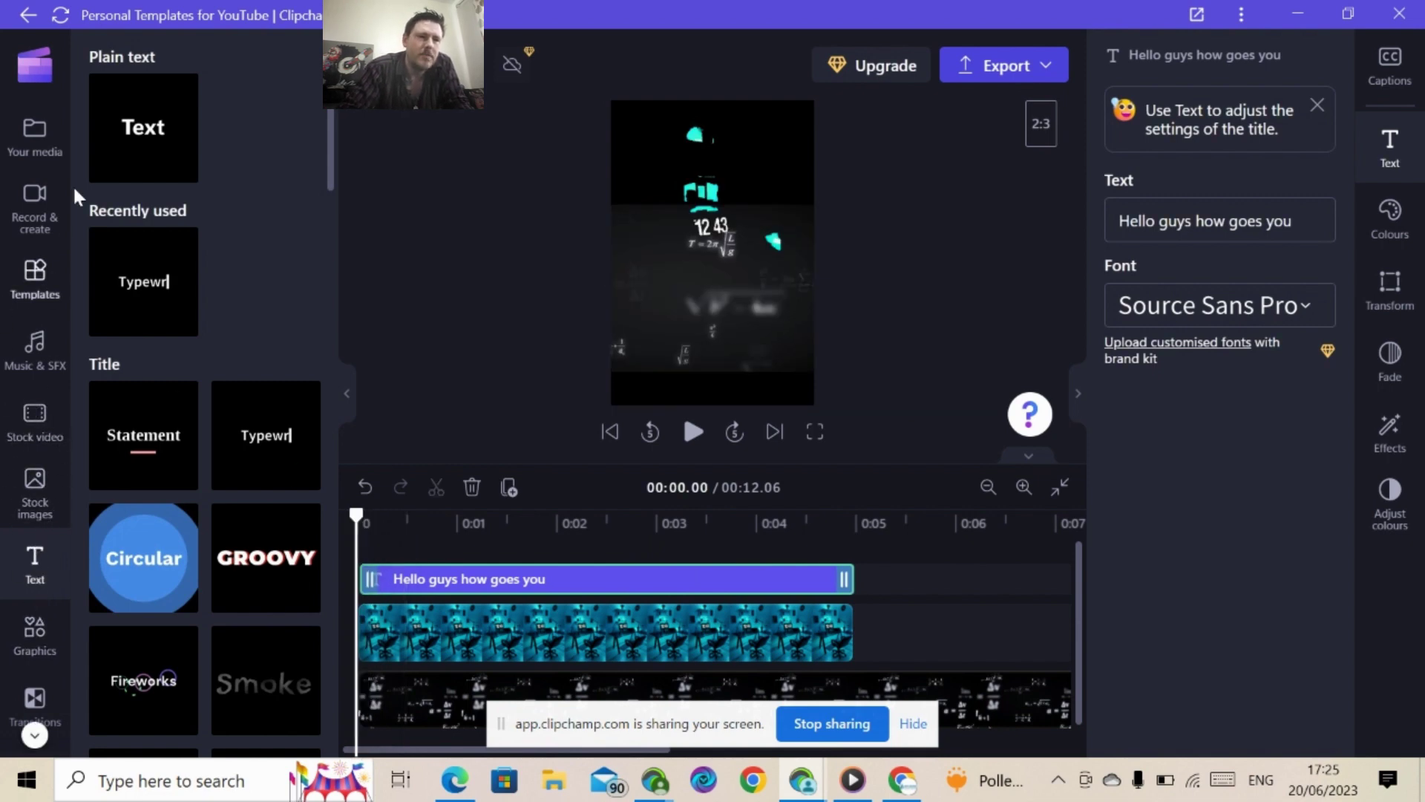
Step: Start a text-to-speech recording with the text "hello guys how goes you, please it that subscribe button like and turn on all notifications"
left_click(36, 137)
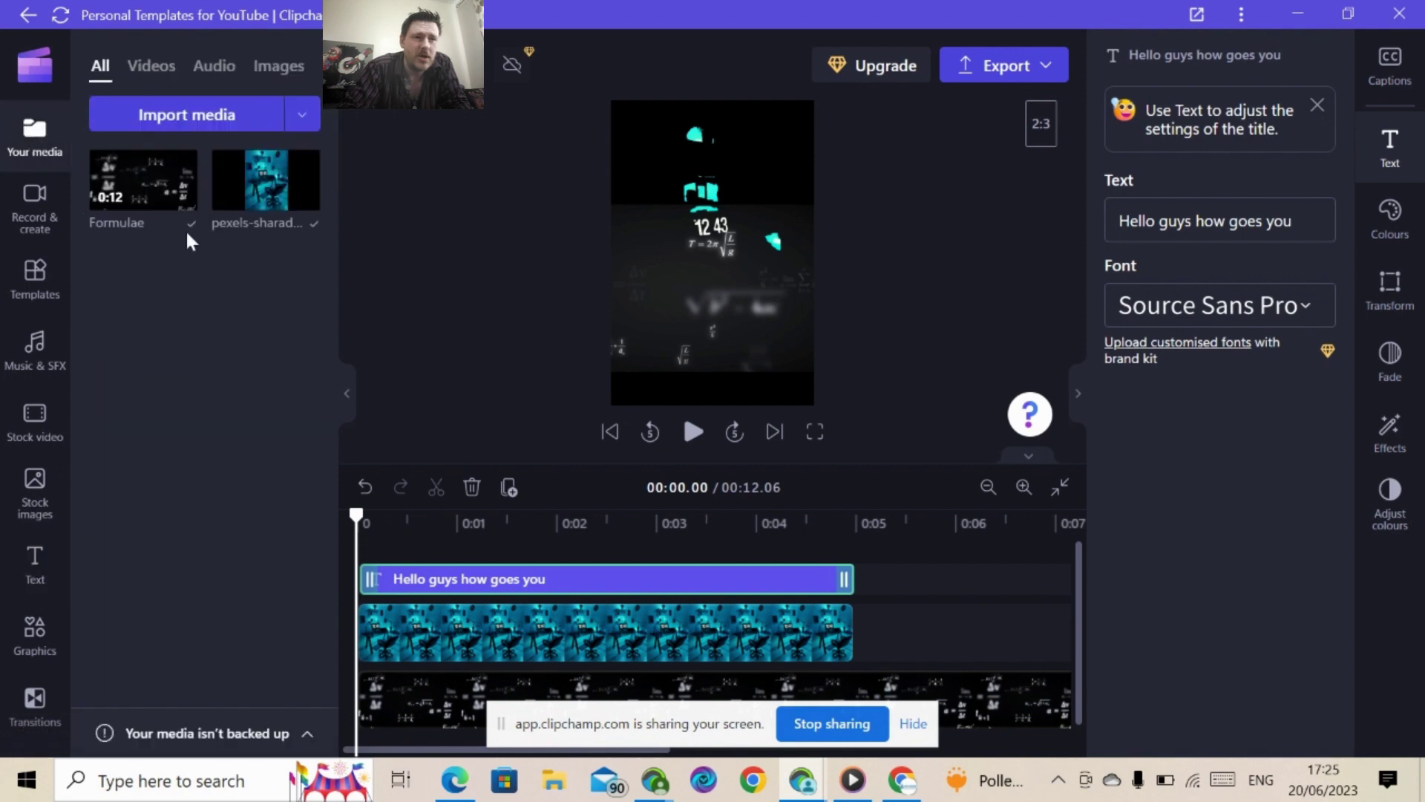
left_click(46, 215)
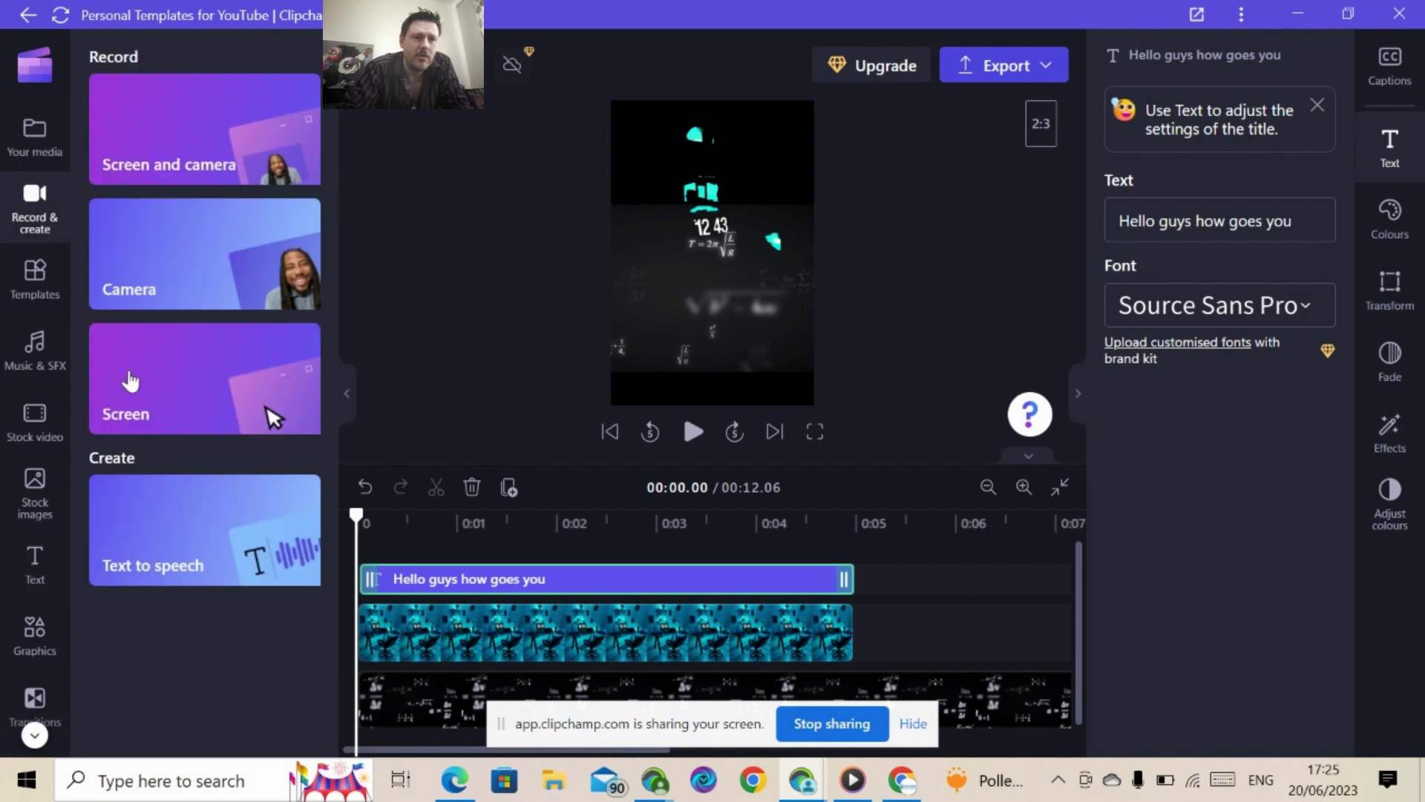
left_click(202, 515)
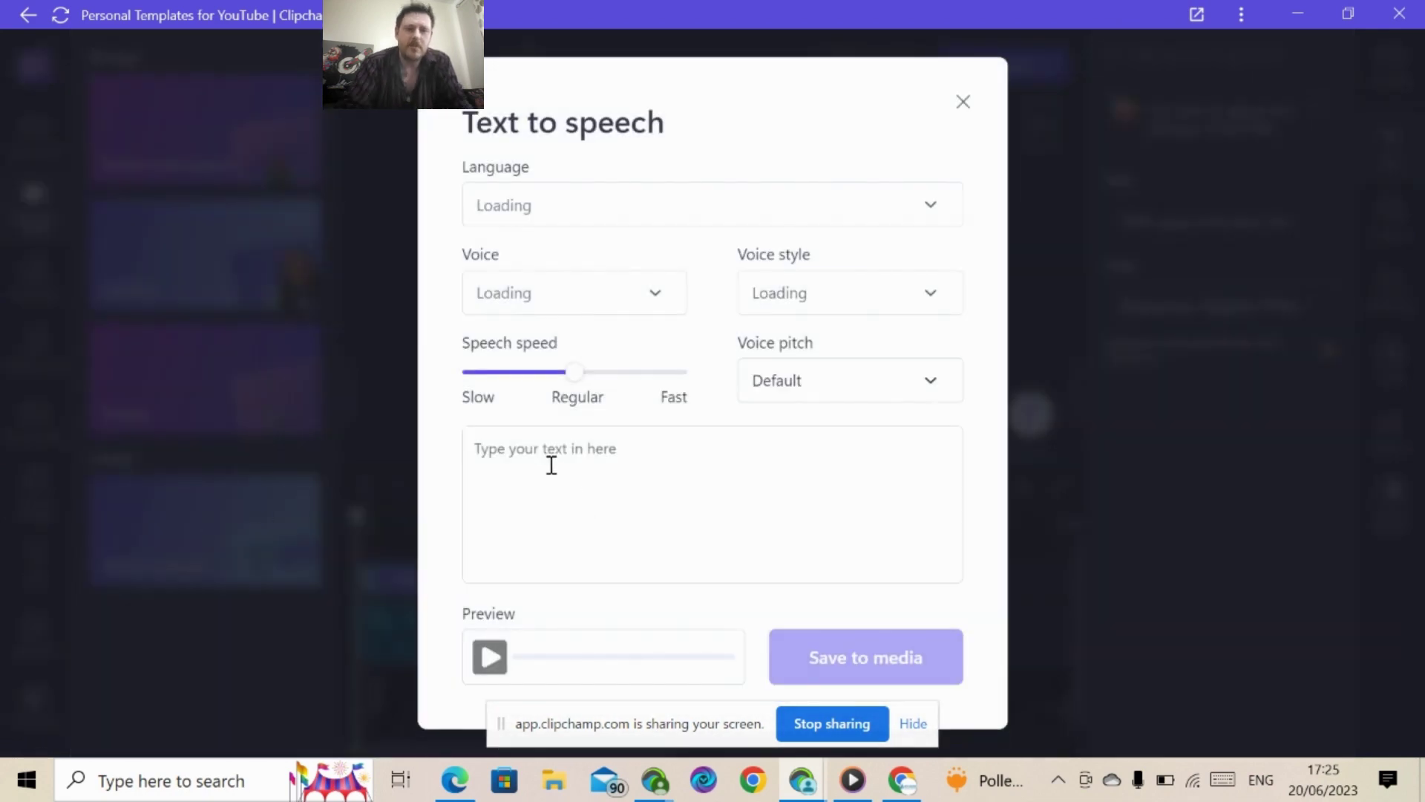
left_click(549, 463)
type("H")
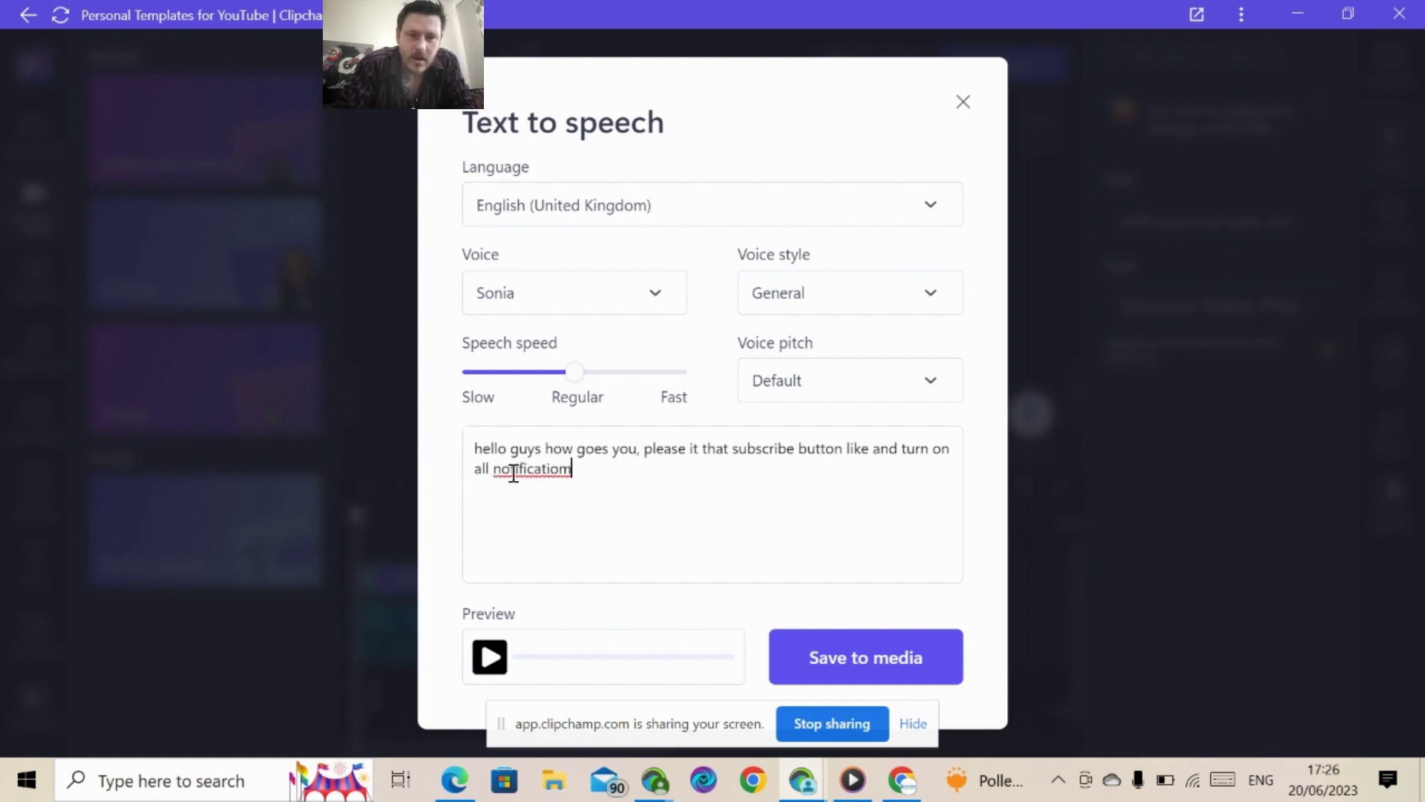
right_click(545, 472)
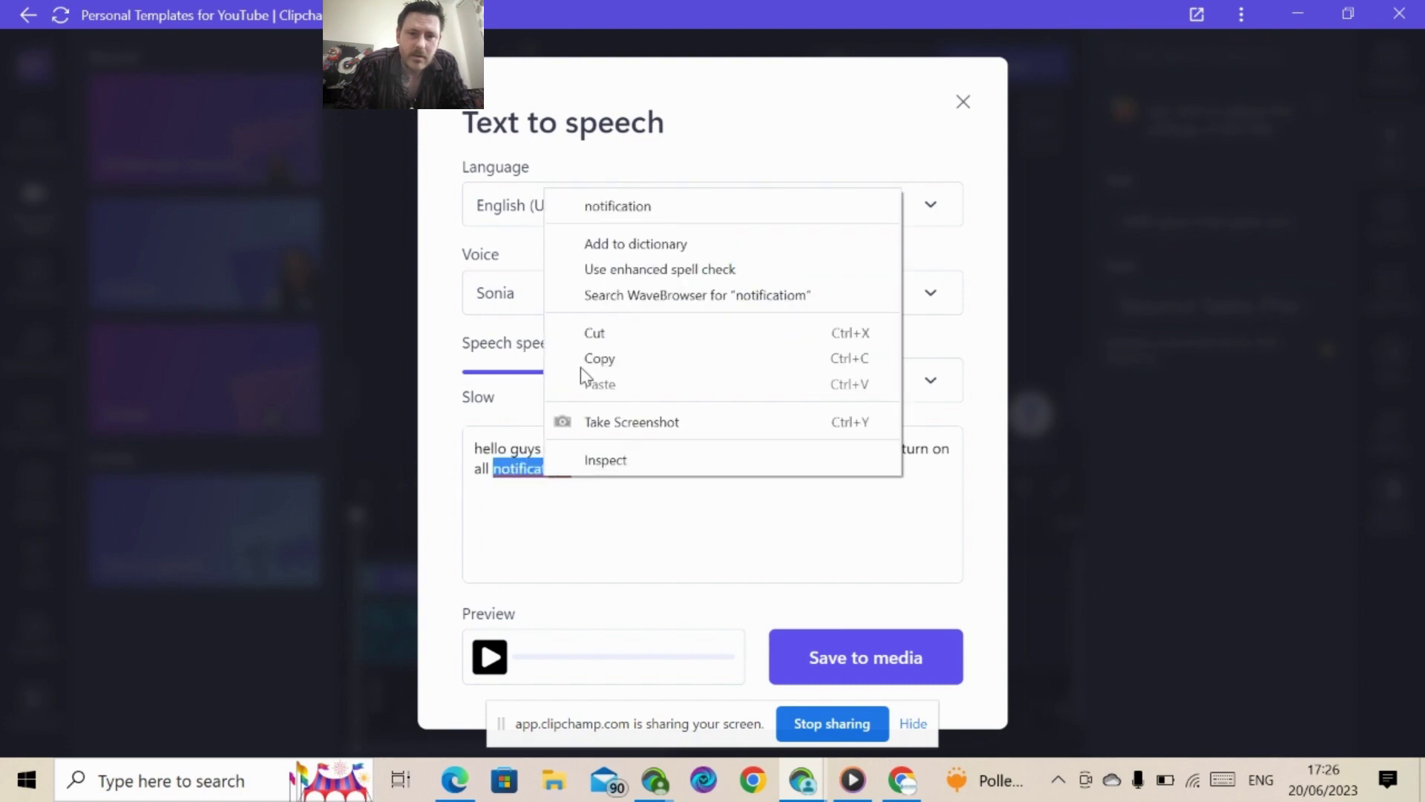
left_click(598, 215)
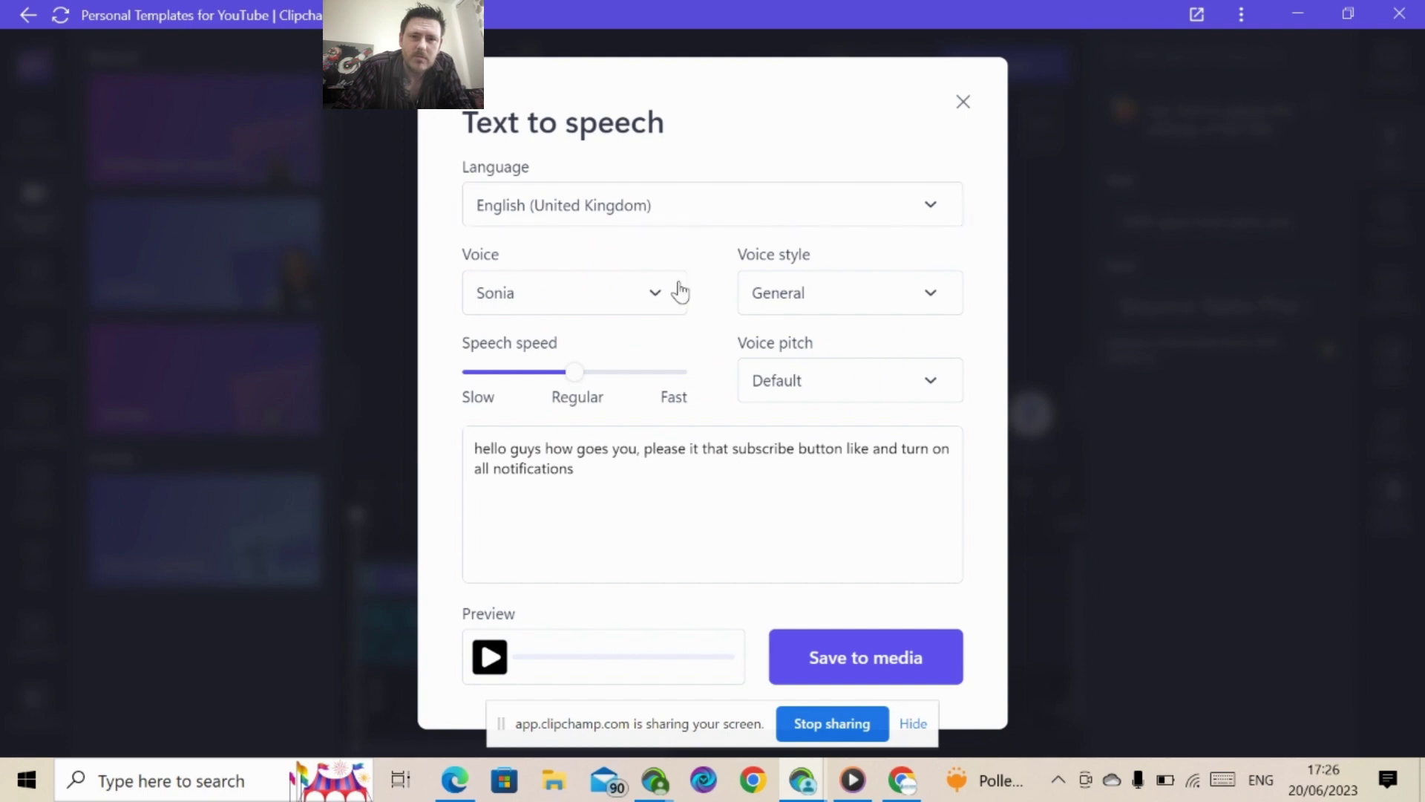
Step: Set the voice style to Cheerful and the voice pitch to High, and preview the speech
left_click(939, 305)
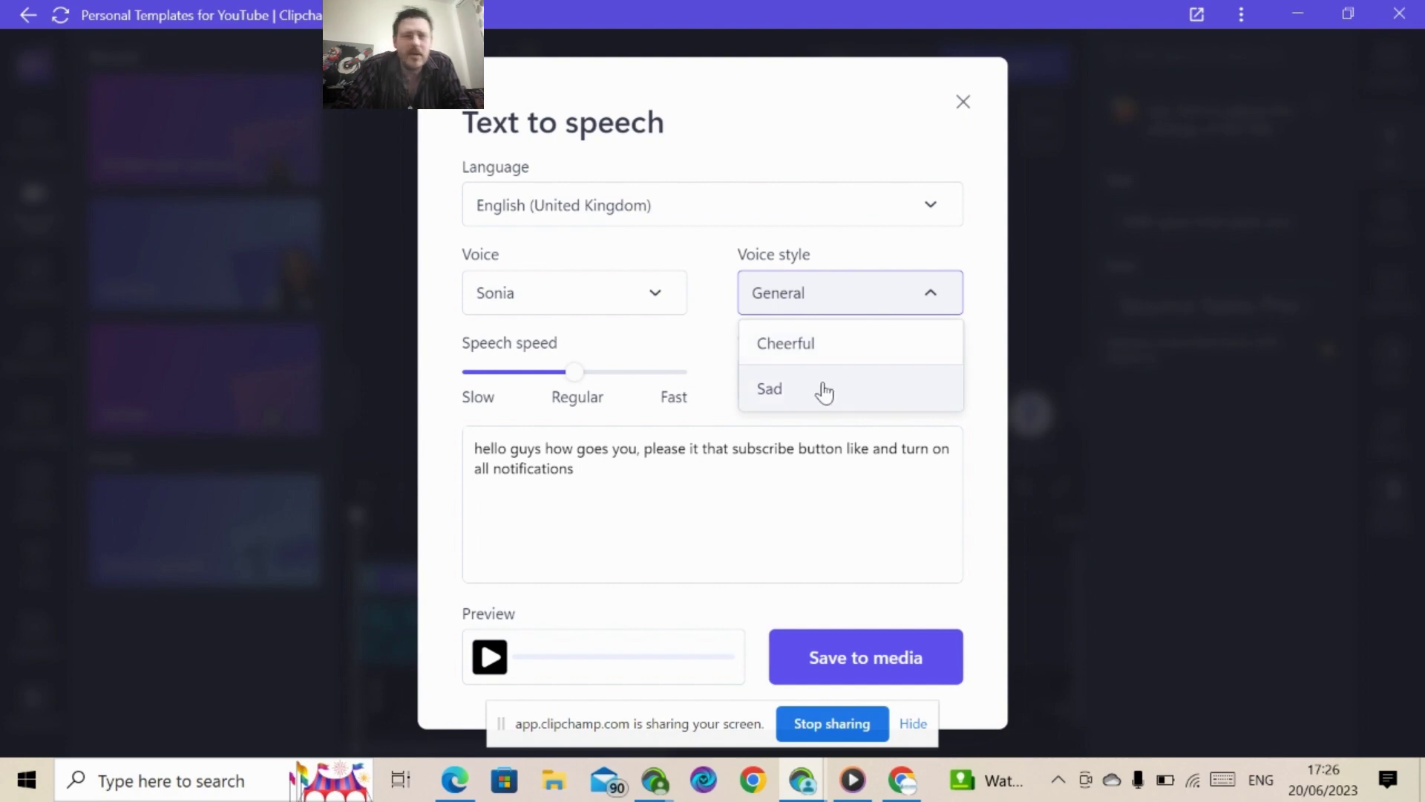
left_click(791, 345)
left_click(904, 380)
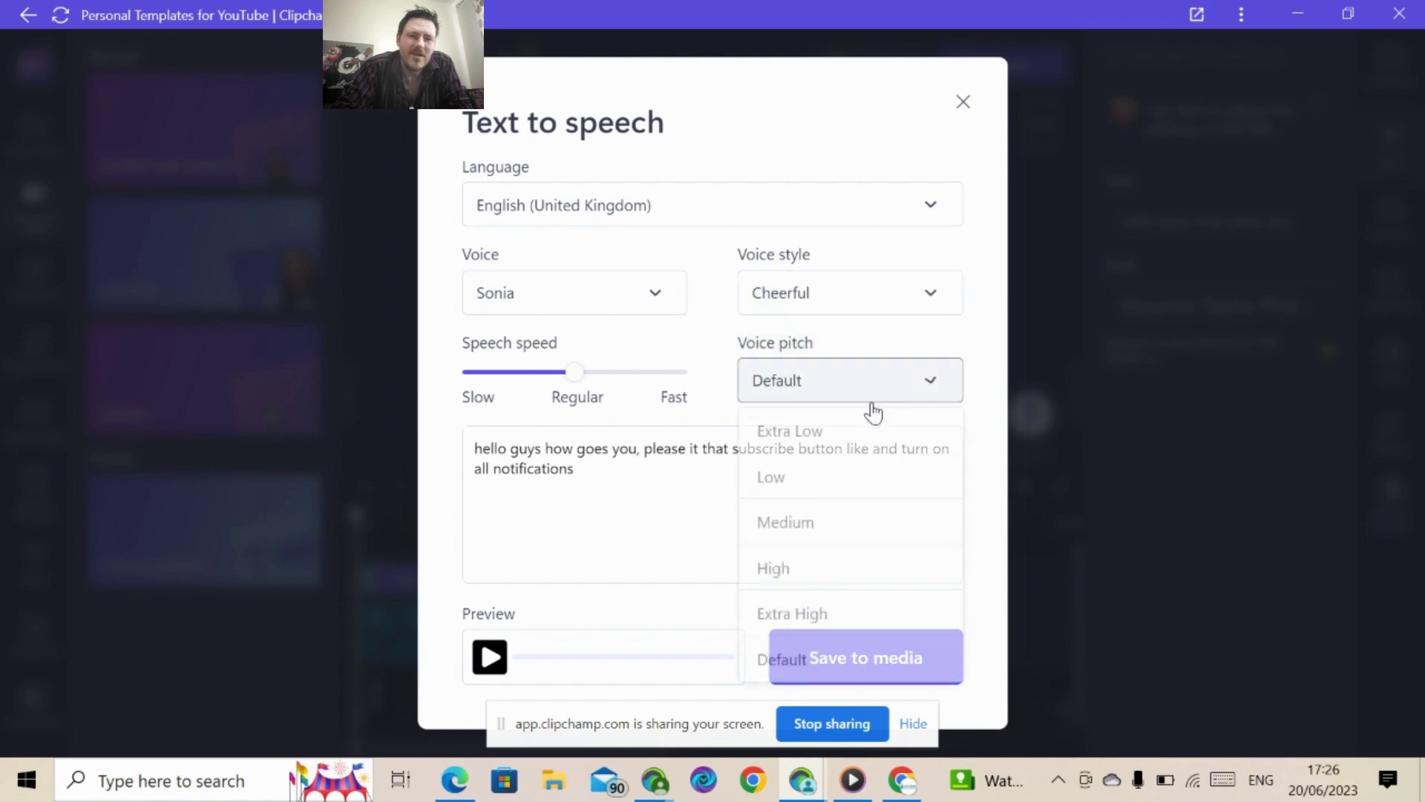
left_click(803, 577)
left_click(494, 660)
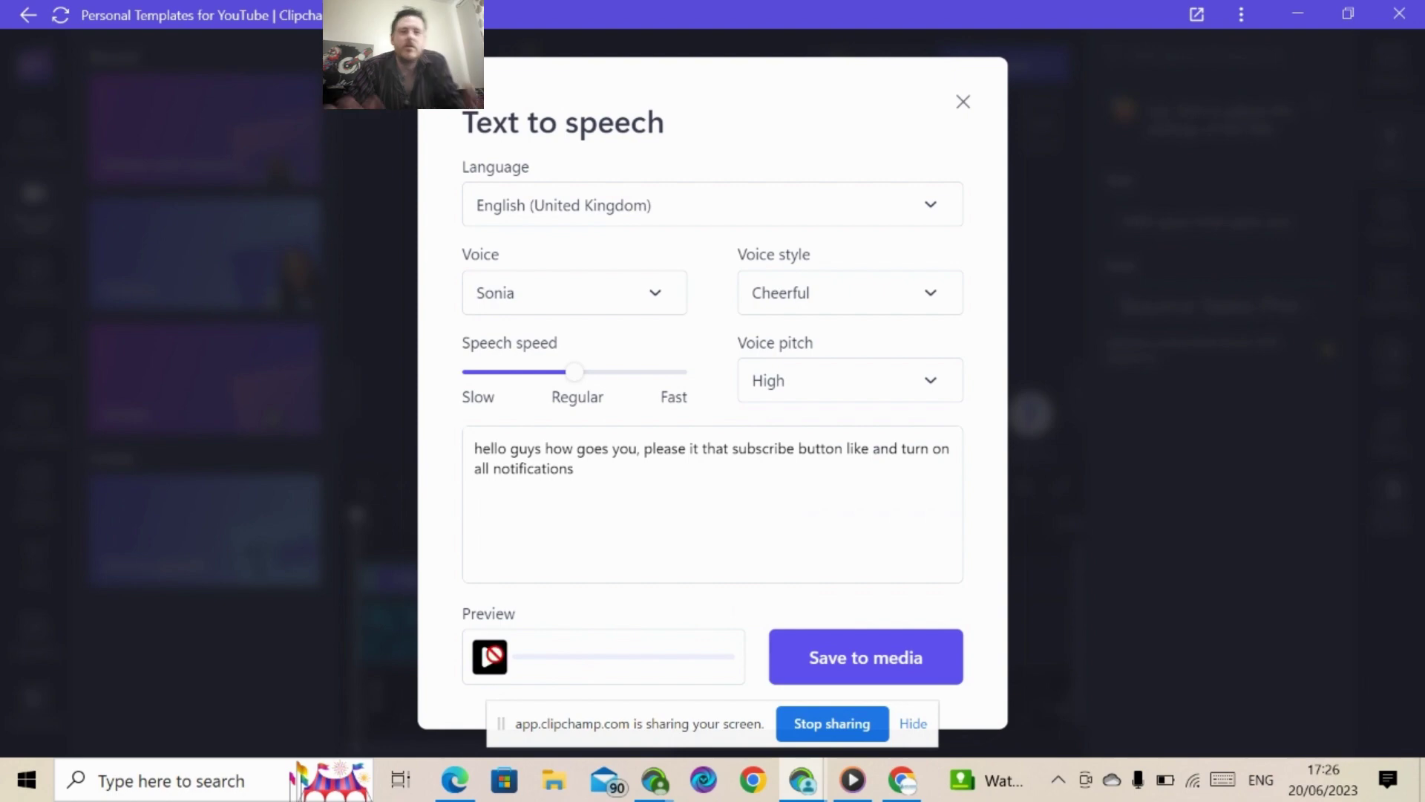